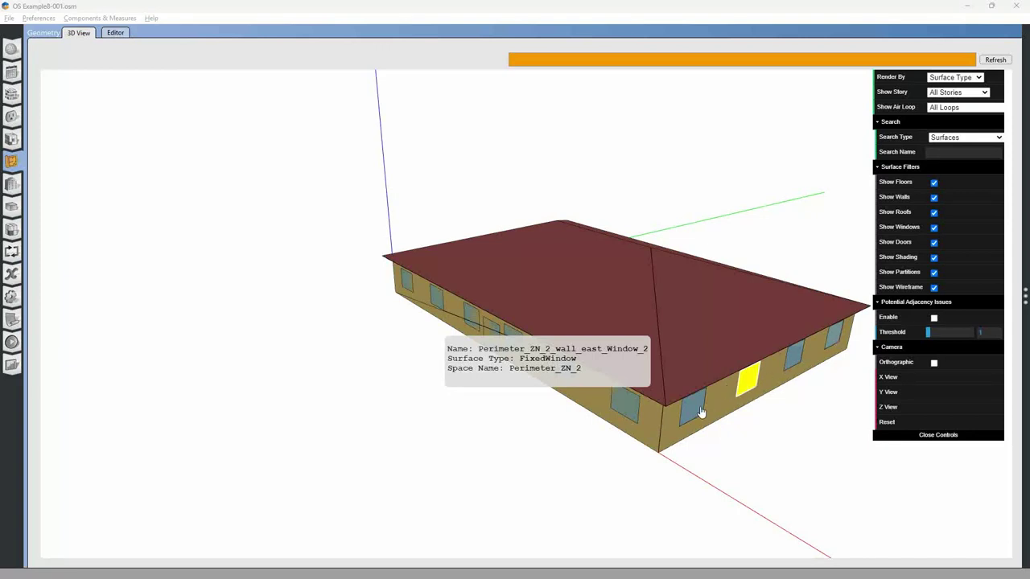
# Step: Switch to the InputOutputReference PDF in Bluebeam Revu and locate section 1.17.5, highlighting the ZoneVentilation:WindandStackOpenArea heading
pyautogui.hotkey('alt', 'Tab')
pyautogui.press('Tab')
pyautogui.press('Tab')
pyautogui.press('Tab')
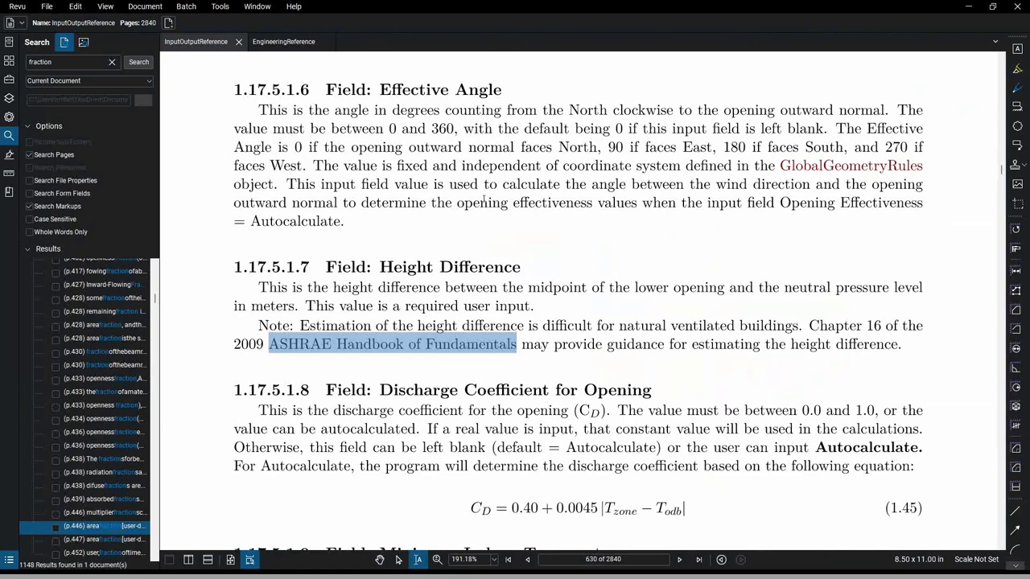
pyautogui.scroll(12, 475, 193)
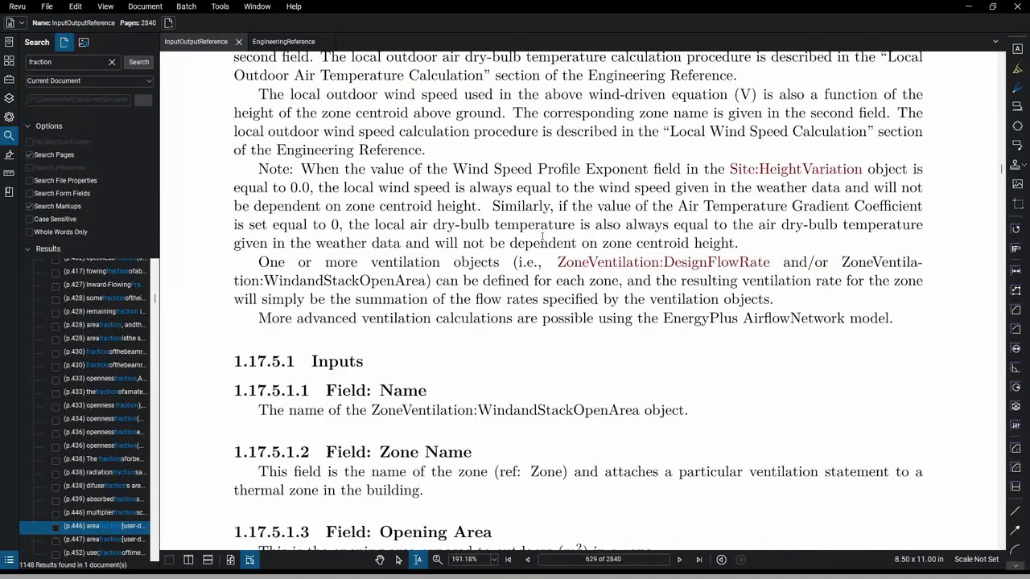
pyautogui.scroll(6, 543, 236)
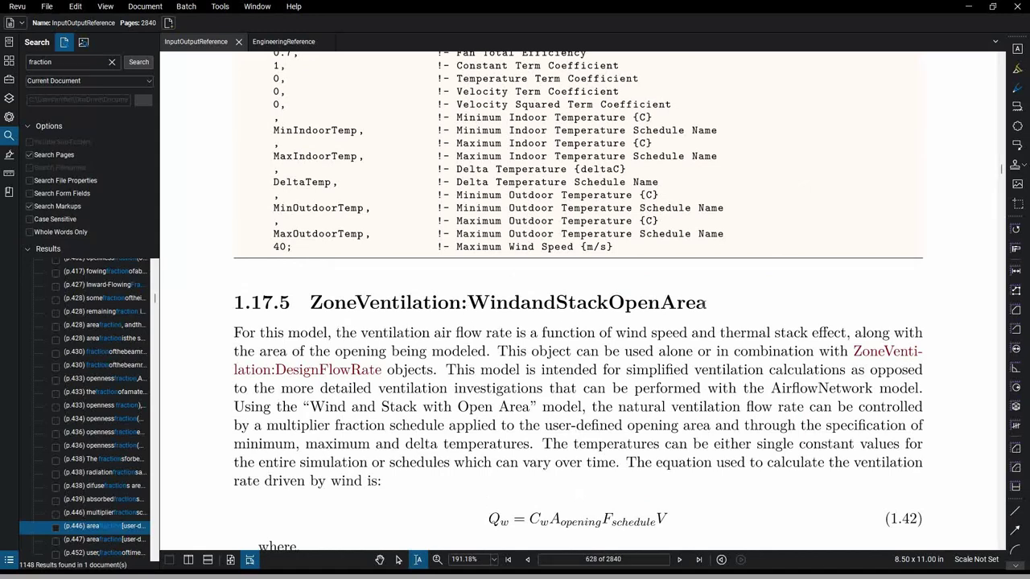
pyautogui.moveTo(697, 302); pyautogui.dragTo(311, 303)
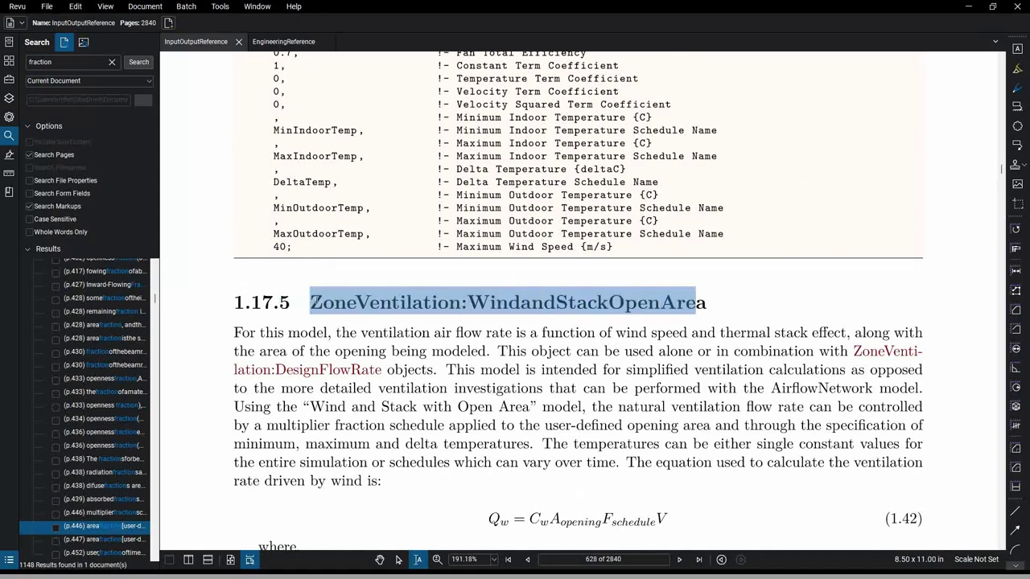
pyautogui.click(547, 371)
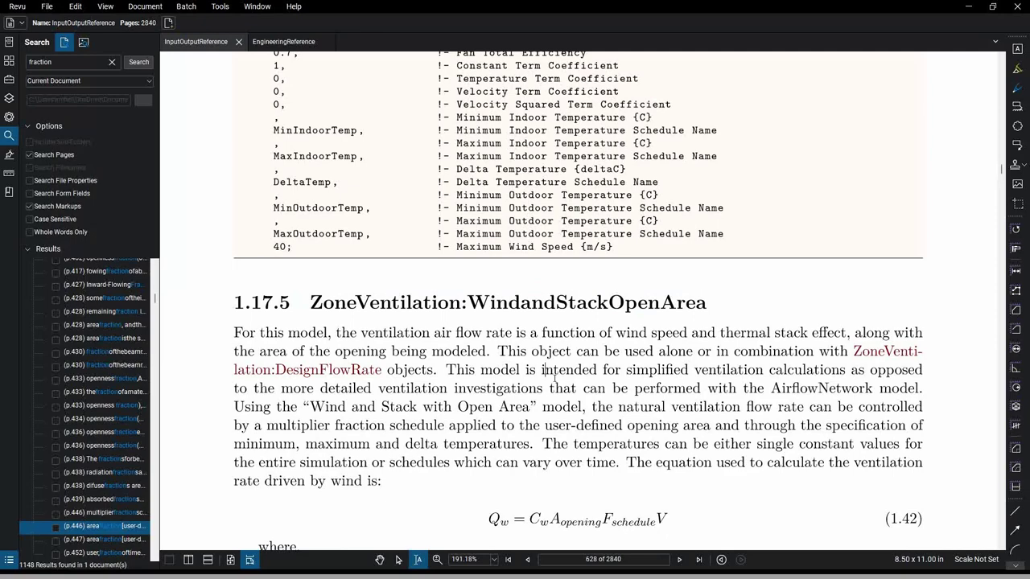
# Step: Switch to the web browser and open the Building Component Library site in a new tab
pyautogui.hotkey('alt', 'Tab')
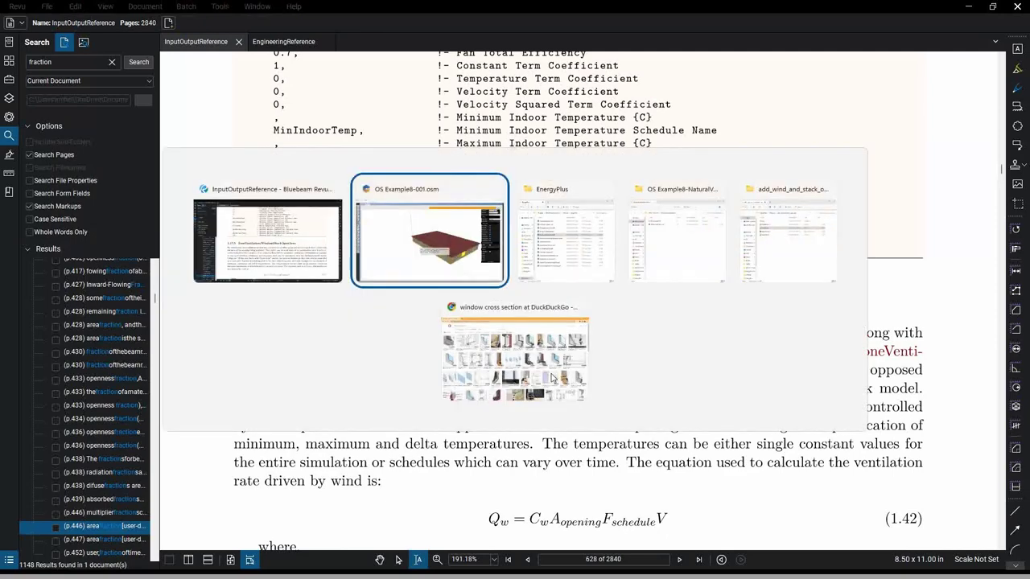
pyautogui.hotkey('alt', 'Tab')
pyautogui.hotkey('alt', 'Tab')
pyautogui.hotkey('alt', 'Tab')
pyautogui.hotkey('alt', 'Tab')
pyautogui.hotkey('alt', 'Tab')
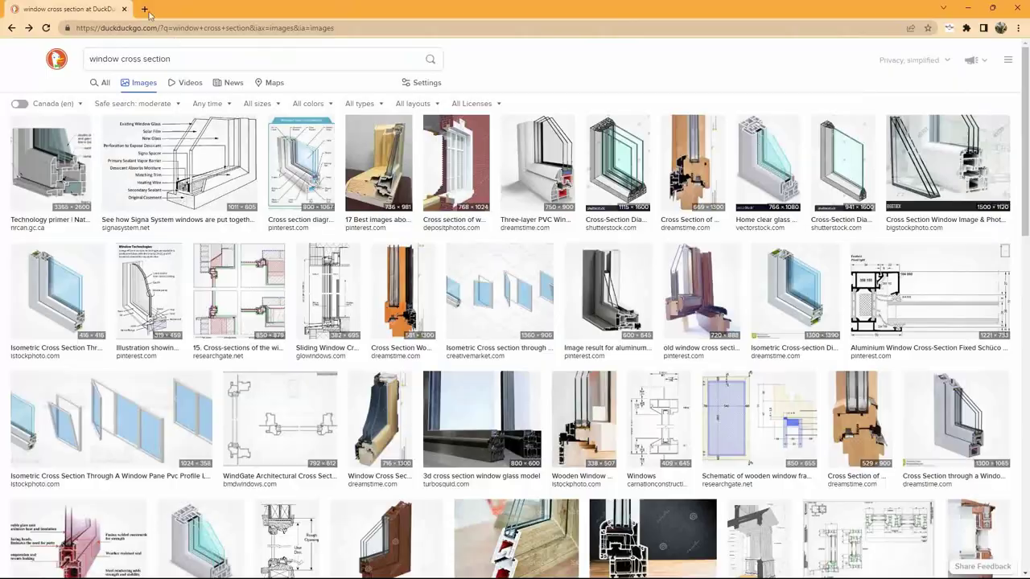
pyautogui.click(146, 10)
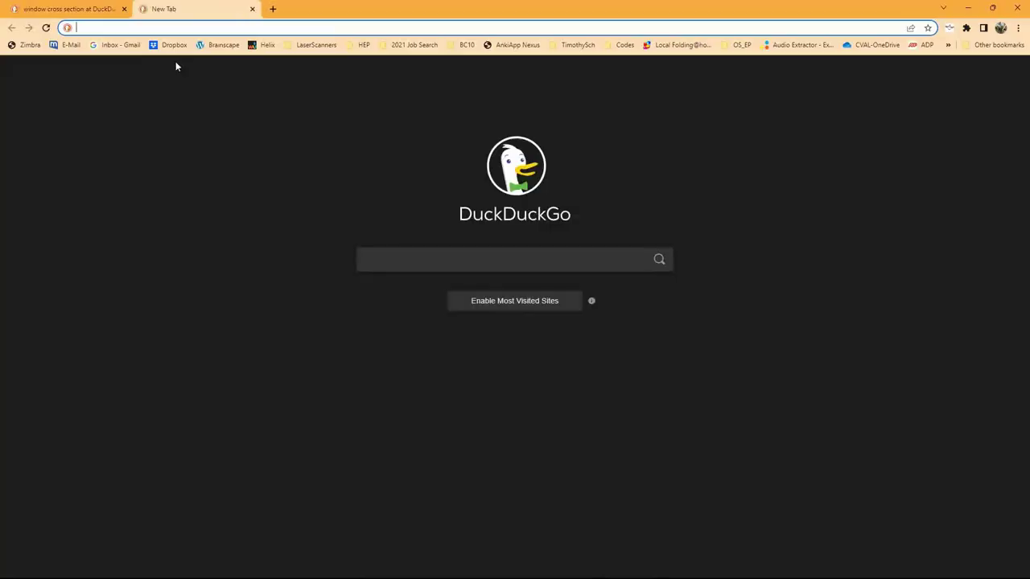
pyautogui.write('bcl')
pyautogui.press('Return')
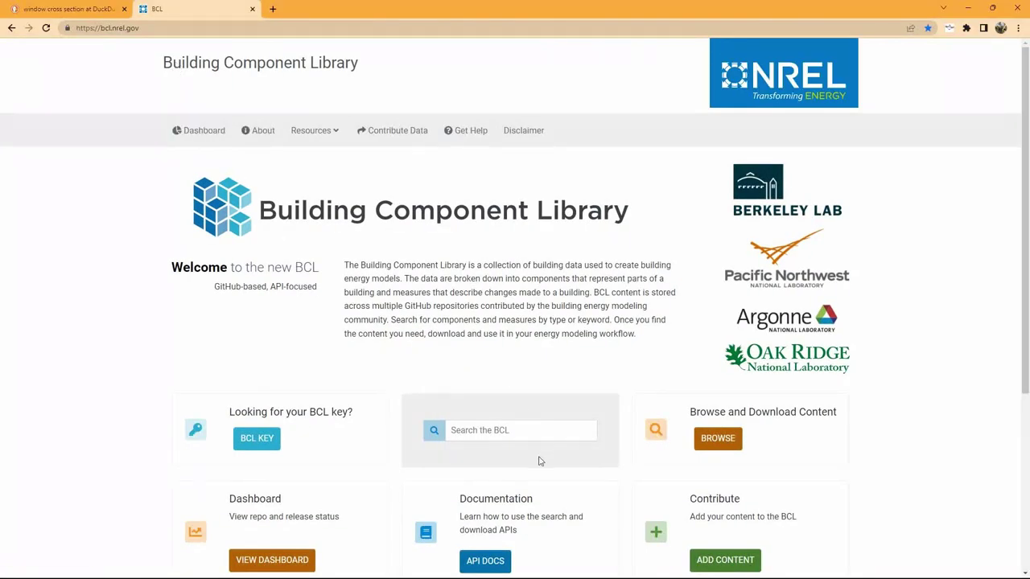
# Step: Search the Building Component Library for "stack" and highlight the Add Wind and Stack Open Area measure's name
pyautogui.click(542, 436)
pyautogui.write('stack')
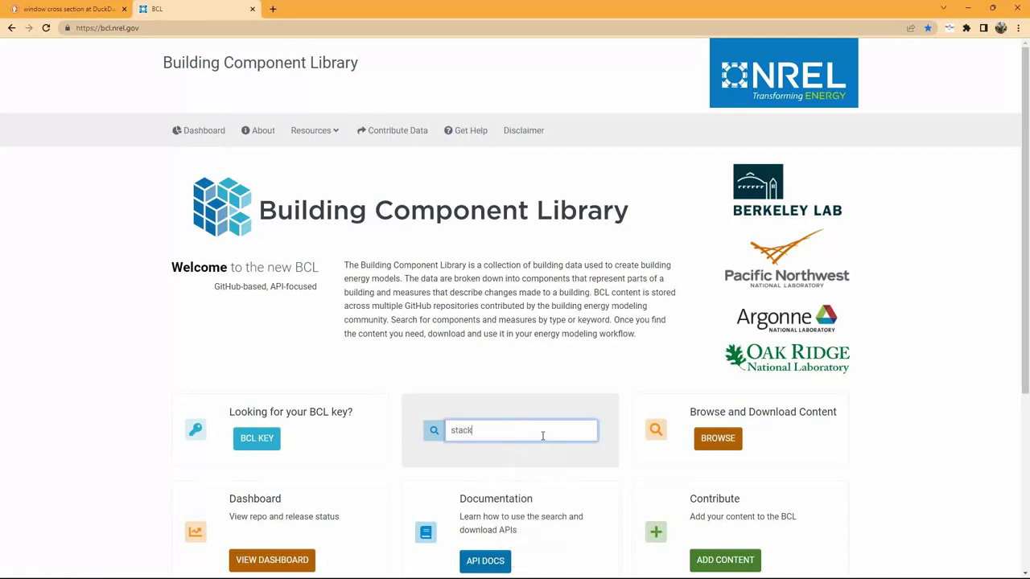
pyautogui.press('Return')
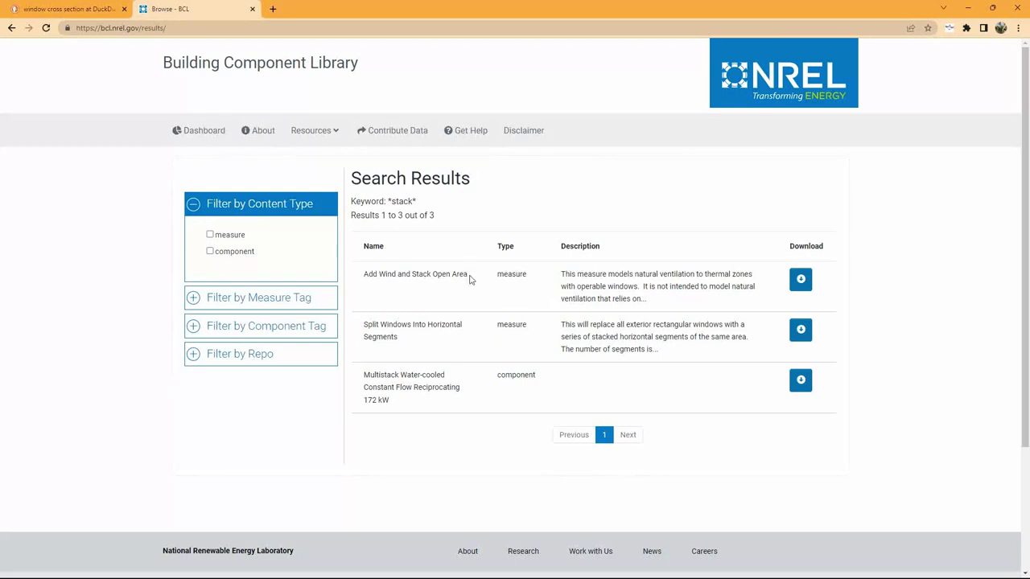
pyautogui.moveTo(365, 275); pyautogui.dragTo(471, 274)
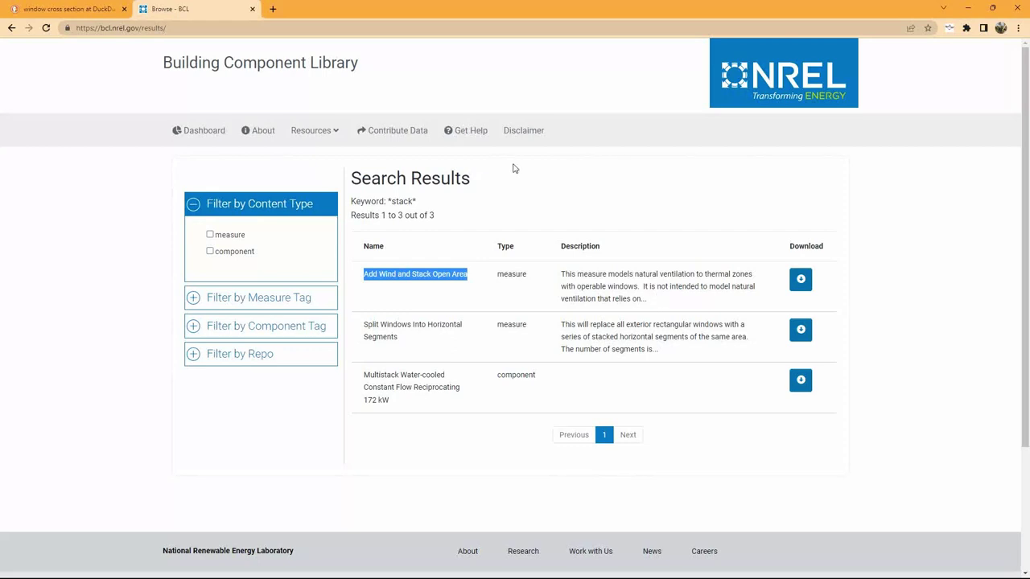
# Step: Open GitHub in a new tab and go to lib/measures/add_wind_and_stack_open_area in the BuildingPerformanceSimulation/openstudio-measures repository
pyautogui.click(275, 23)
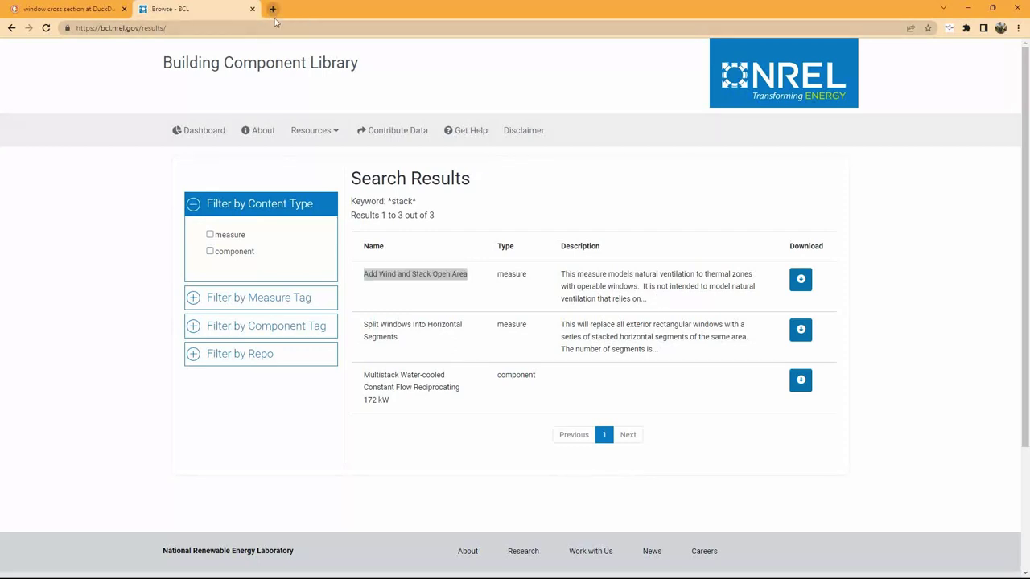
pyautogui.write('git')
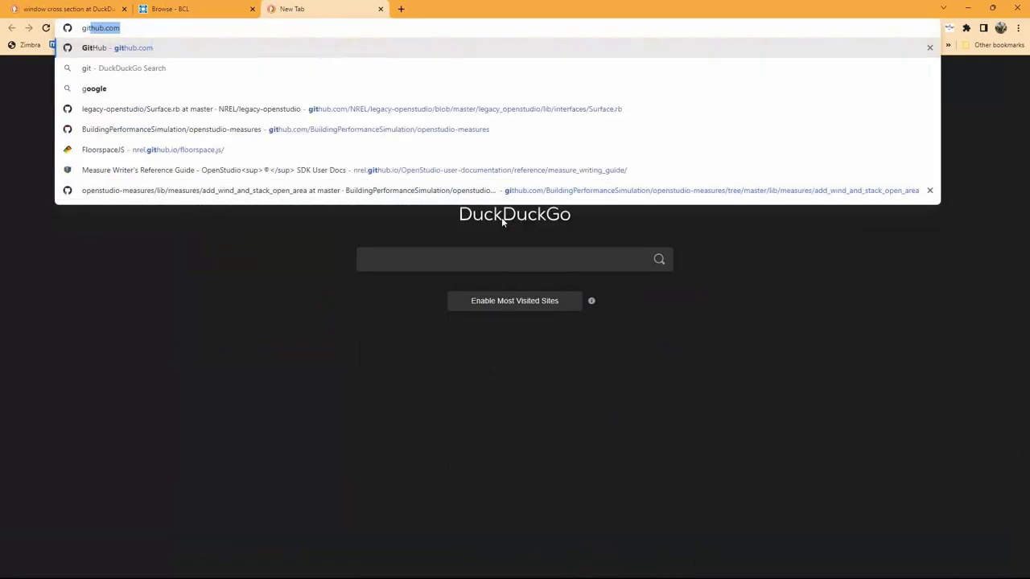
pyautogui.press('Return')
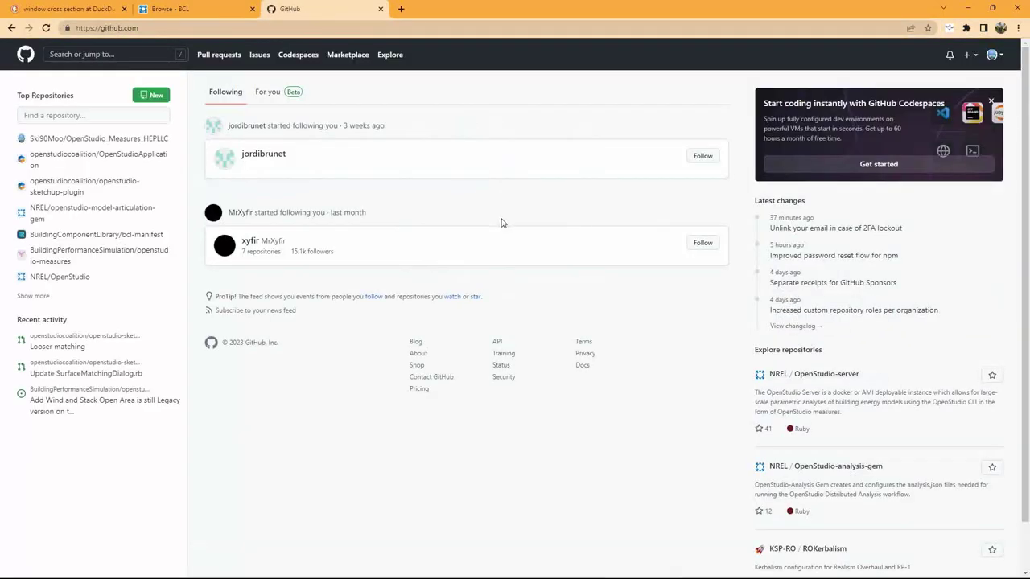
pyautogui.click(88, 255)
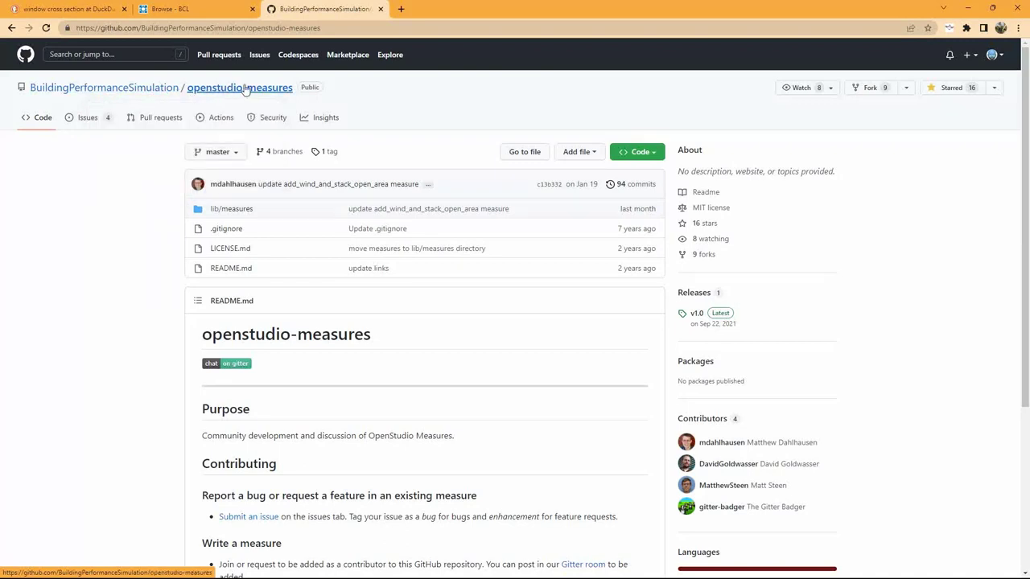
pyautogui.click(240, 214)
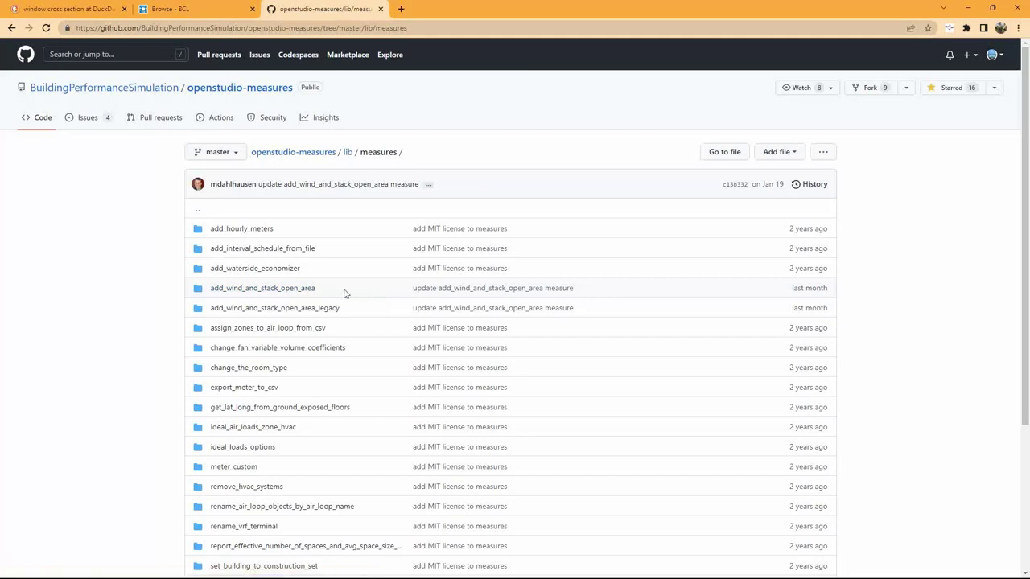
pyautogui.click(295, 293)
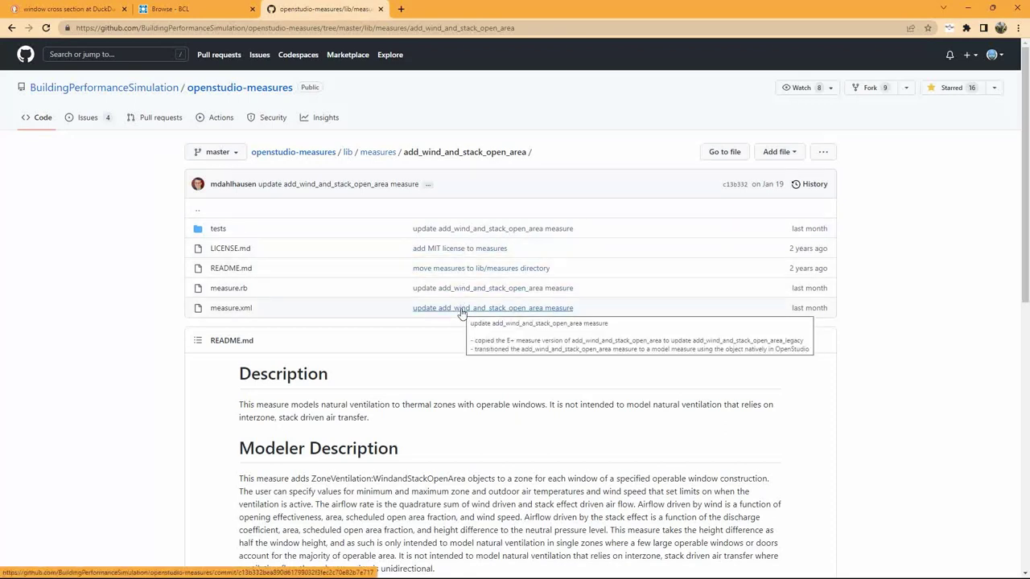
# Step: Switch to the OpenStudio model OS Example8-001.osm and open the user's local Measures folder from its measures library
pyautogui.hotkey('alt', 'Tab')
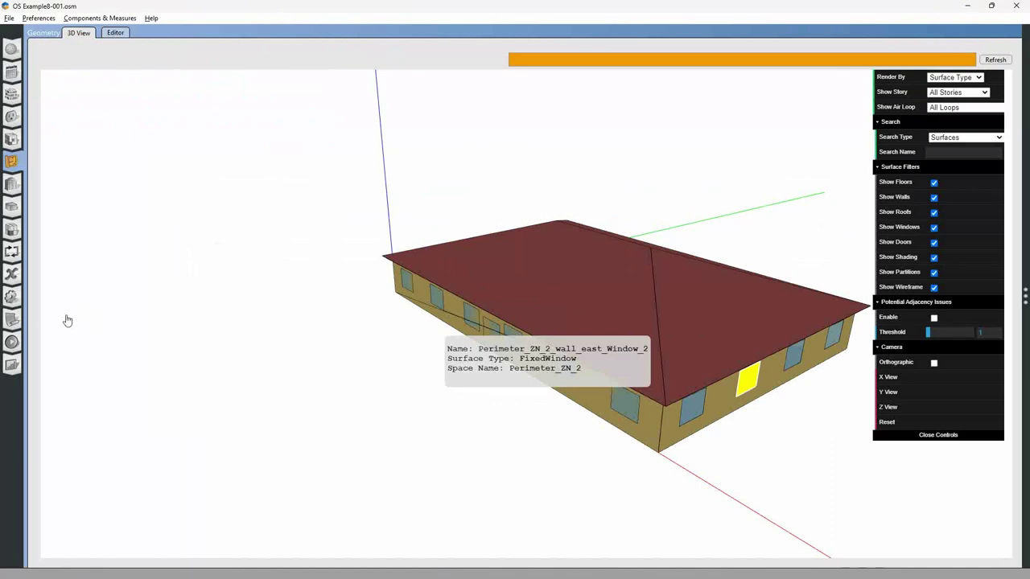
pyautogui.click(11, 319)
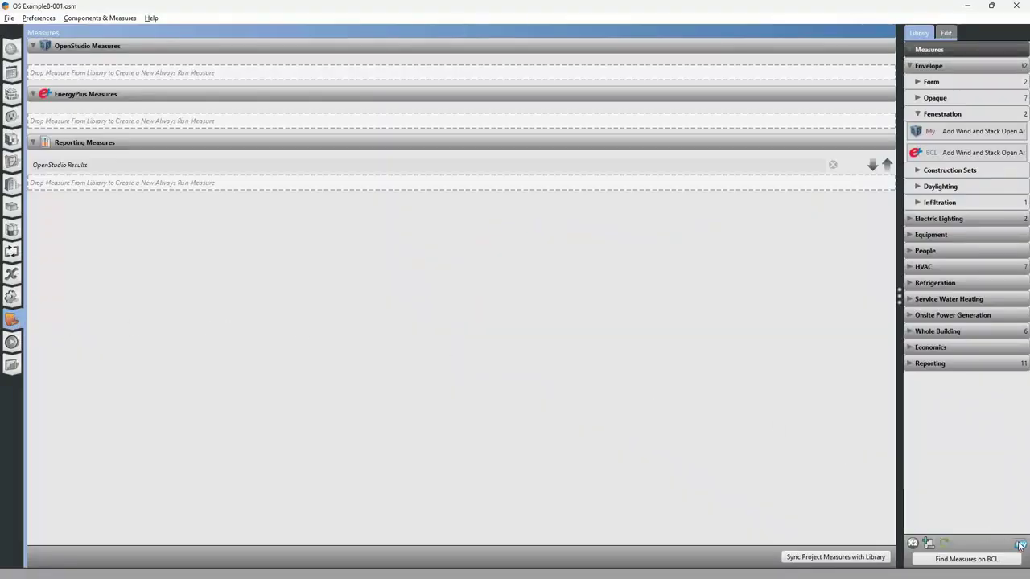
pyautogui.click(1020, 547)
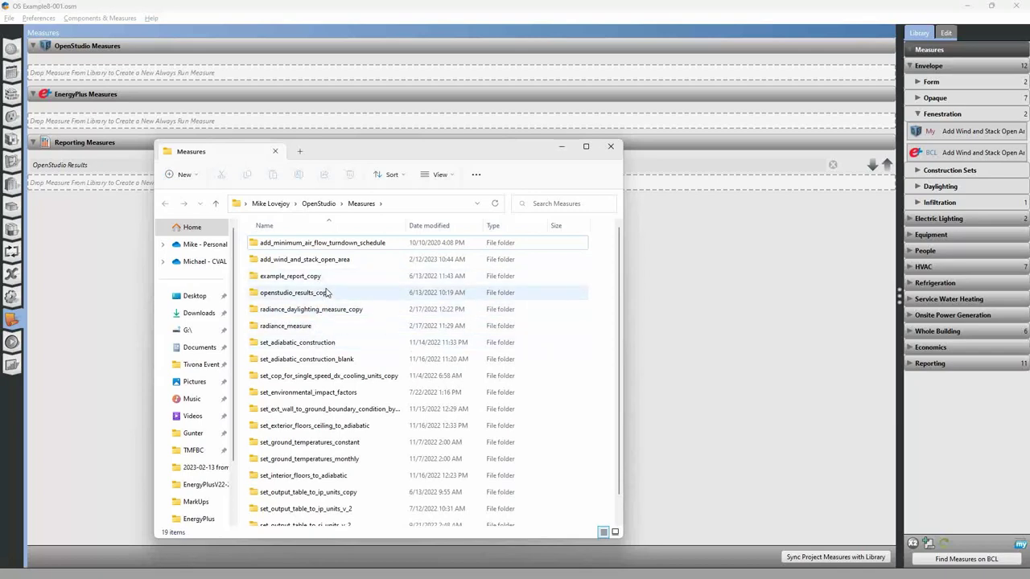
# Step: Return to the GitHub measure page in the browser and highlight the add_wind_and_stack_open_area folder name
pyautogui.hotkey('alt', 'Tab')
pyautogui.click(362, 291)
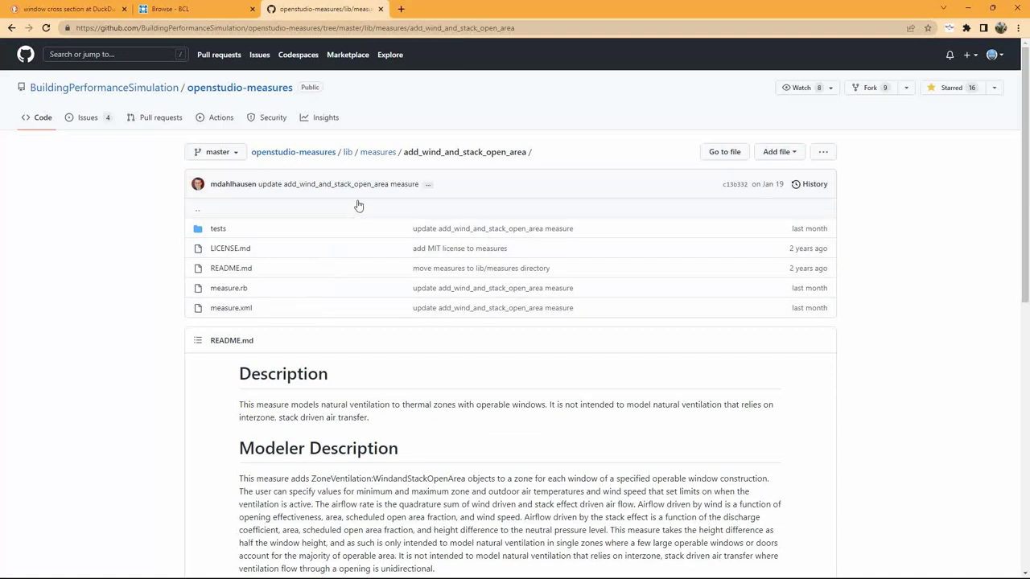
pyautogui.moveTo(528, 153); pyautogui.dragTo(402, 155)
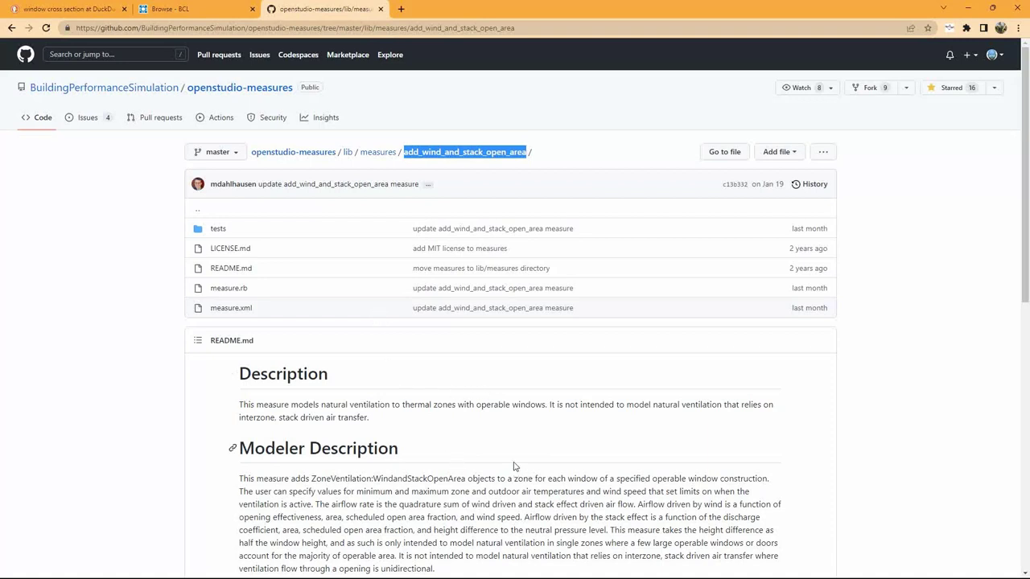
pyautogui.hotkey('alt', 'Tab')
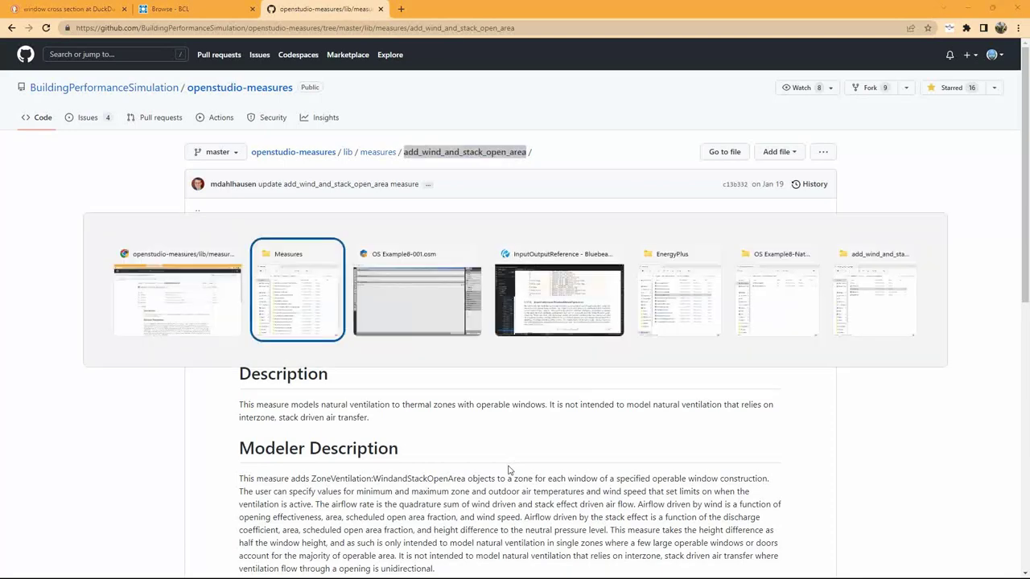
pyautogui.hotkey('alt', 'Tab')
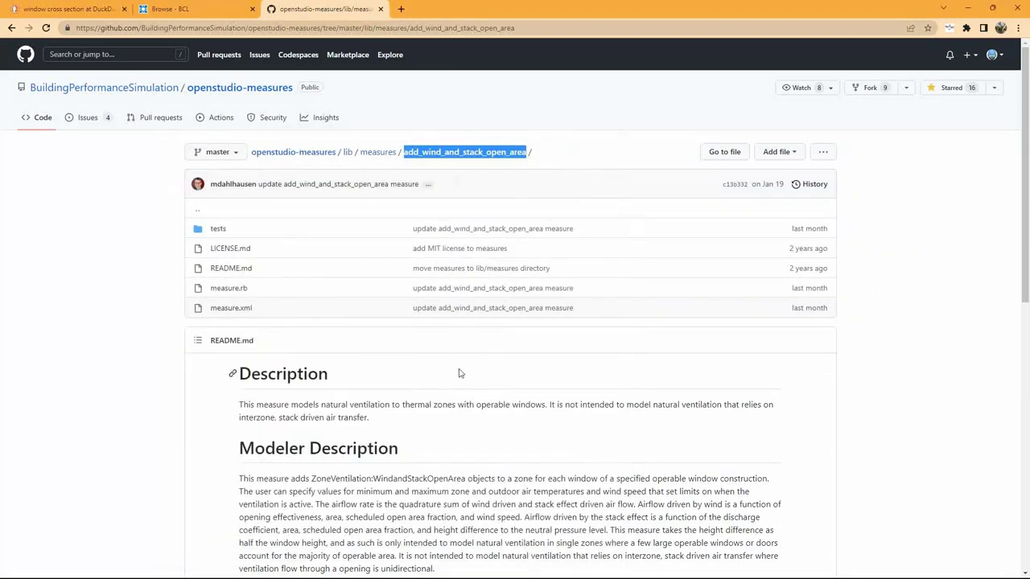
# Step: Look through the existing "window cross section" image search results for window frame types
pyautogui.click(96, 9)
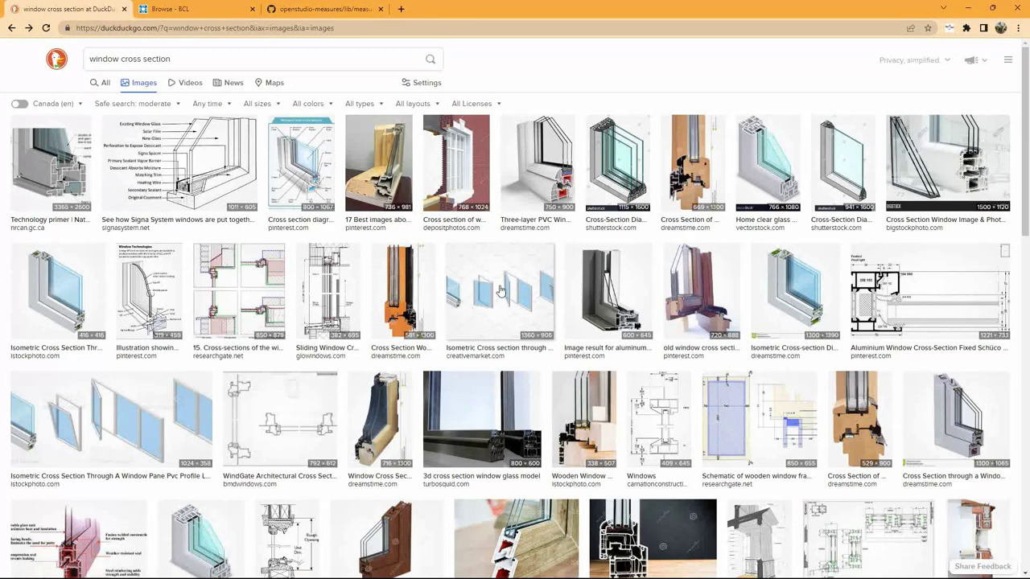
pyautogui.scroll(-3, 503, 319)
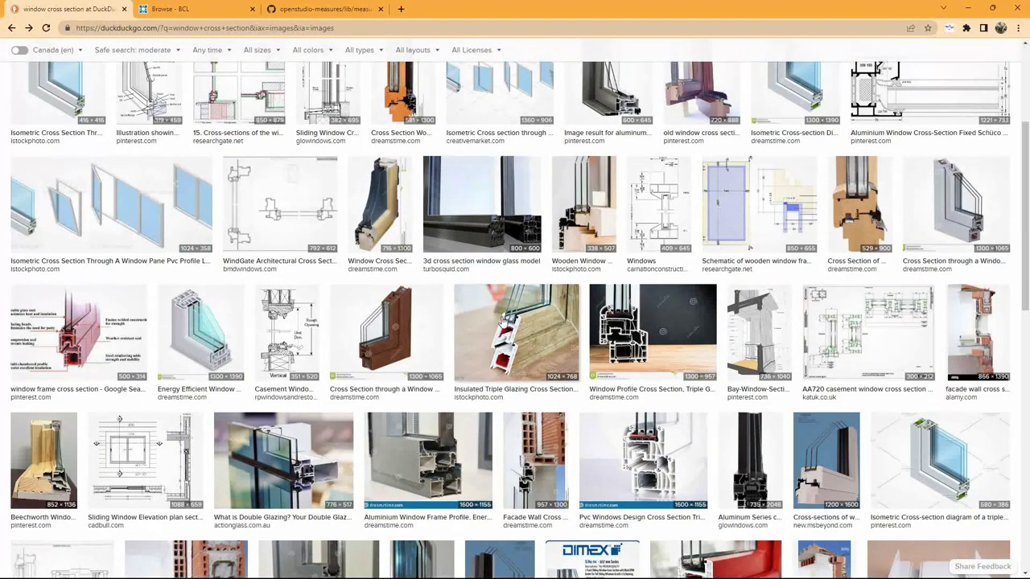
pyautogui.scroll(-3, 502, 323)
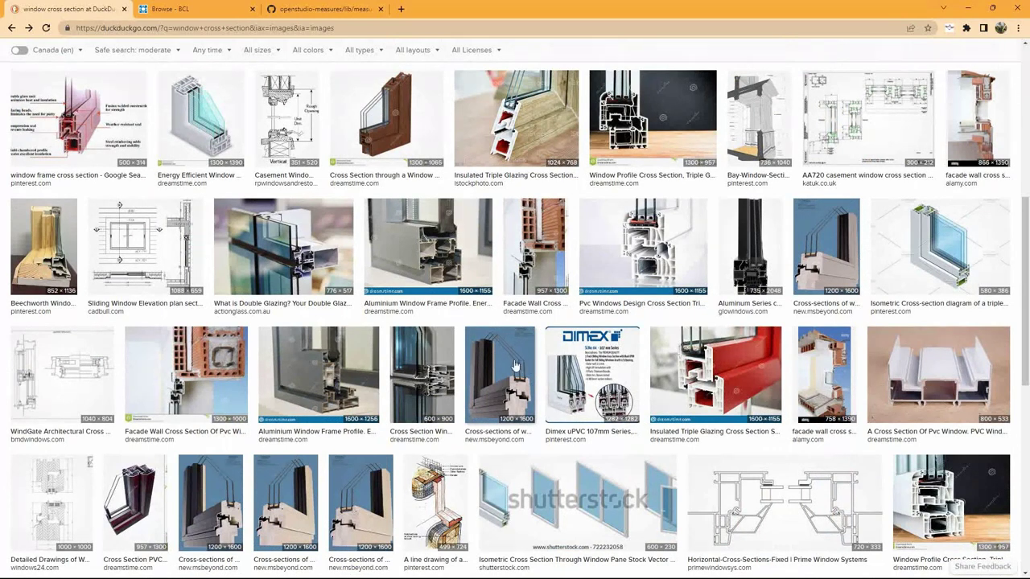
pyautogui.scroll(6, 515, 367)
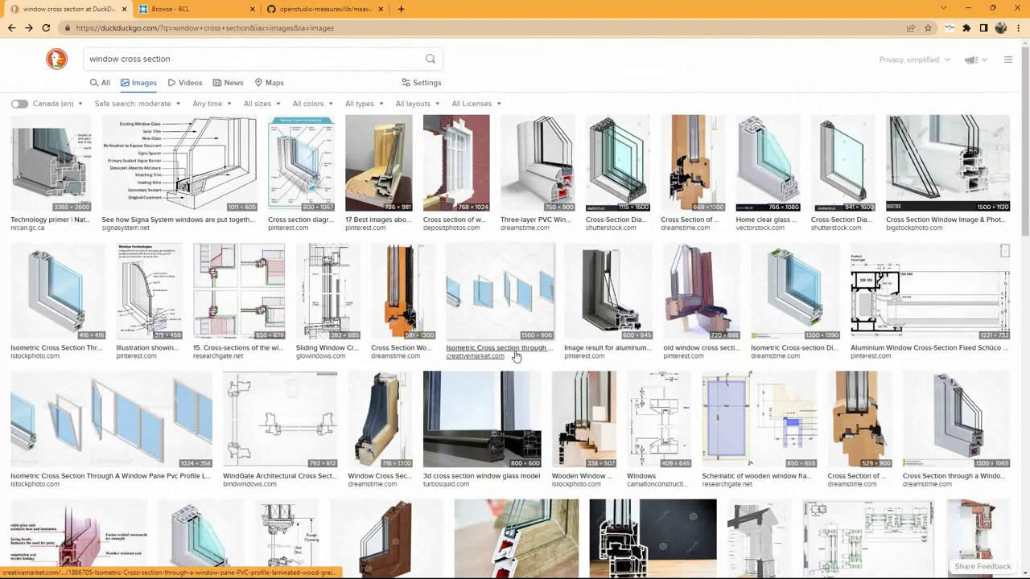
pyautogui.hotkey('alt', 'Tab')
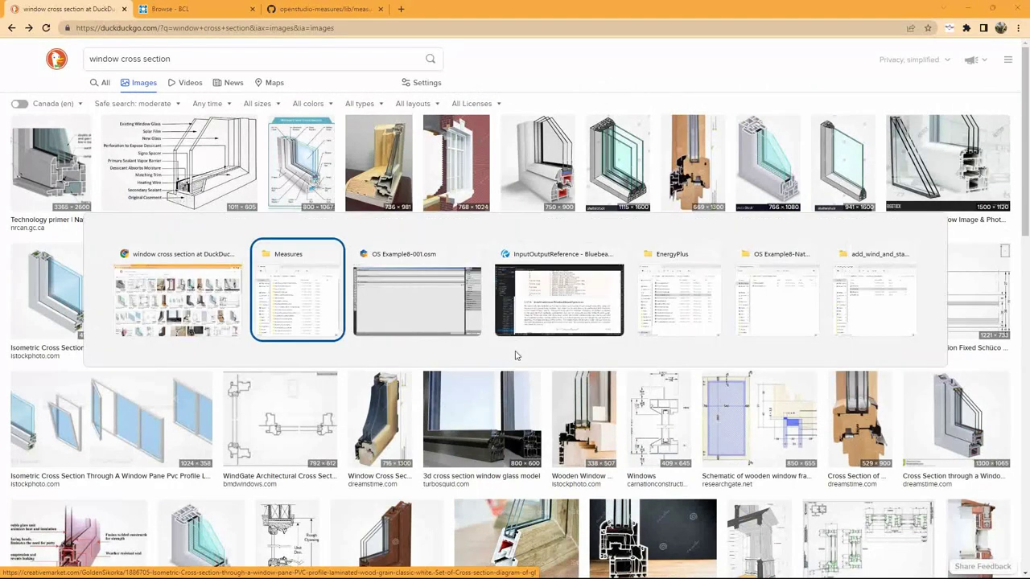
pyautogui.hotkey('alt', 'Tab')
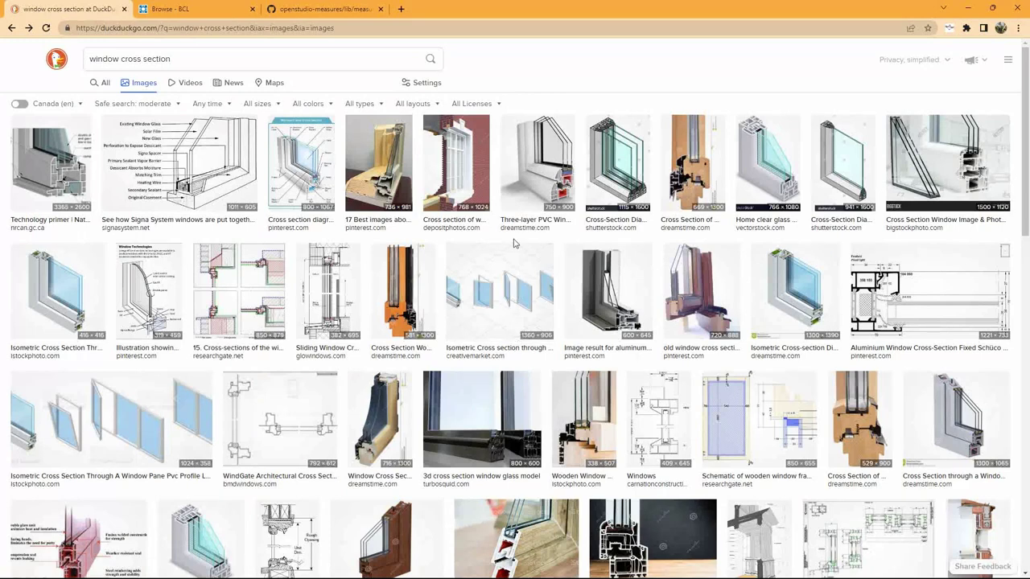
# Step: Refine the image search to "casement window cross section"
pyautogui.click(91, 59)
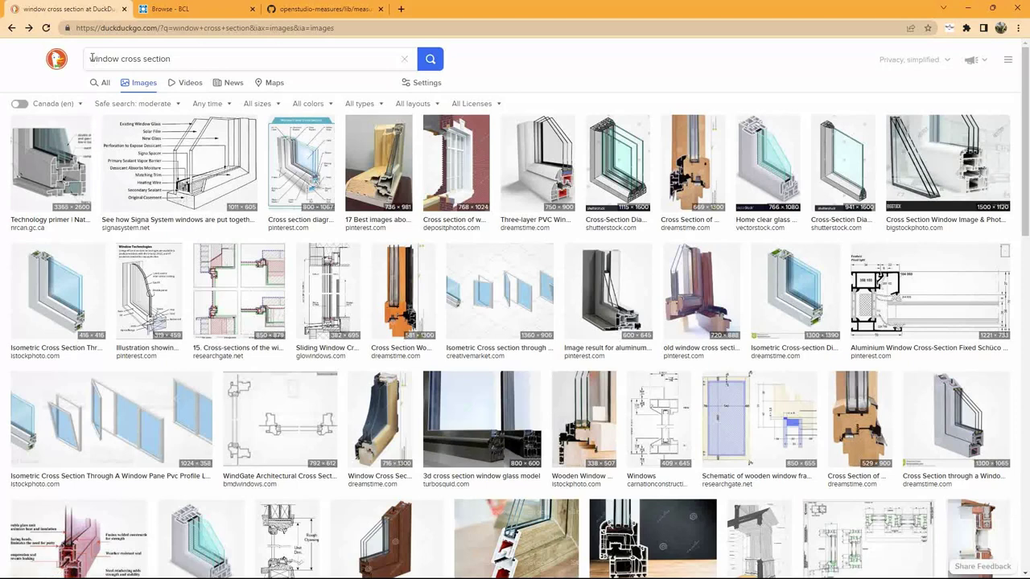
pyautogui.write('case')
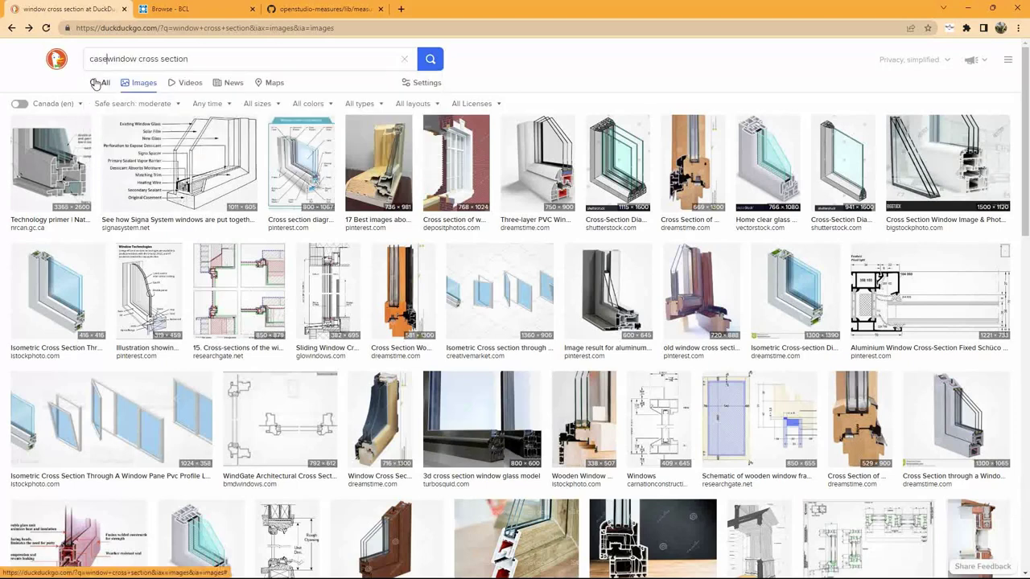
pyautogui.write('ment')
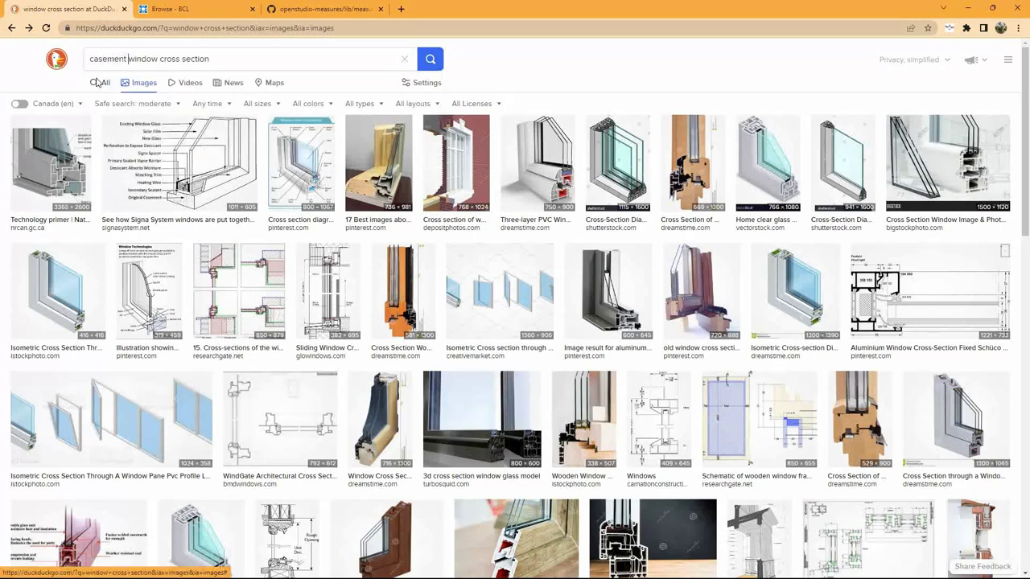
pyautogui.press('Return')
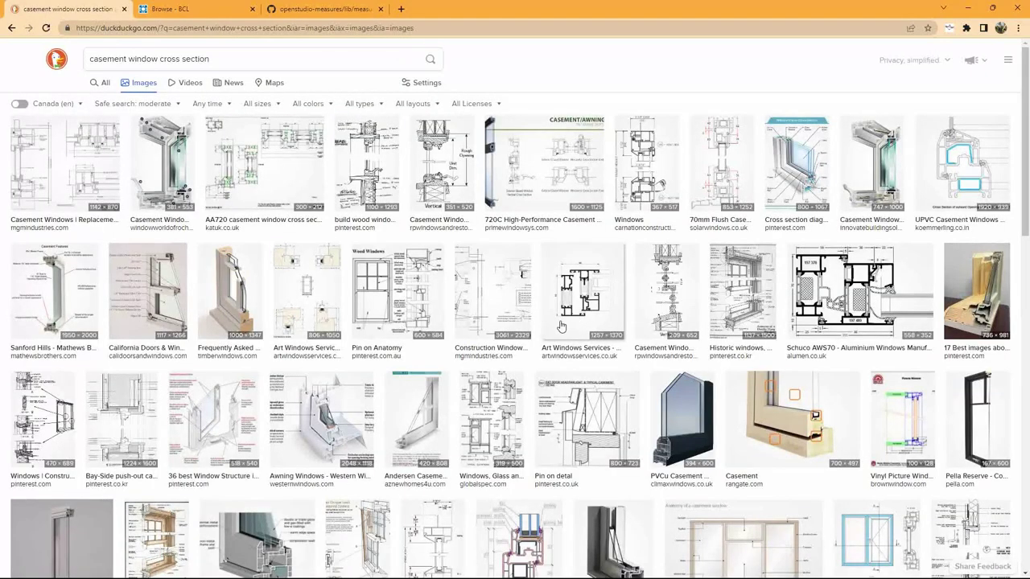
# Step: Look through the "casement window cross section" image results for a suitable window frame illustration
pyautogui.scroll(-3, 561, 326)
pyautogui.scroll(-2, 561, 326)
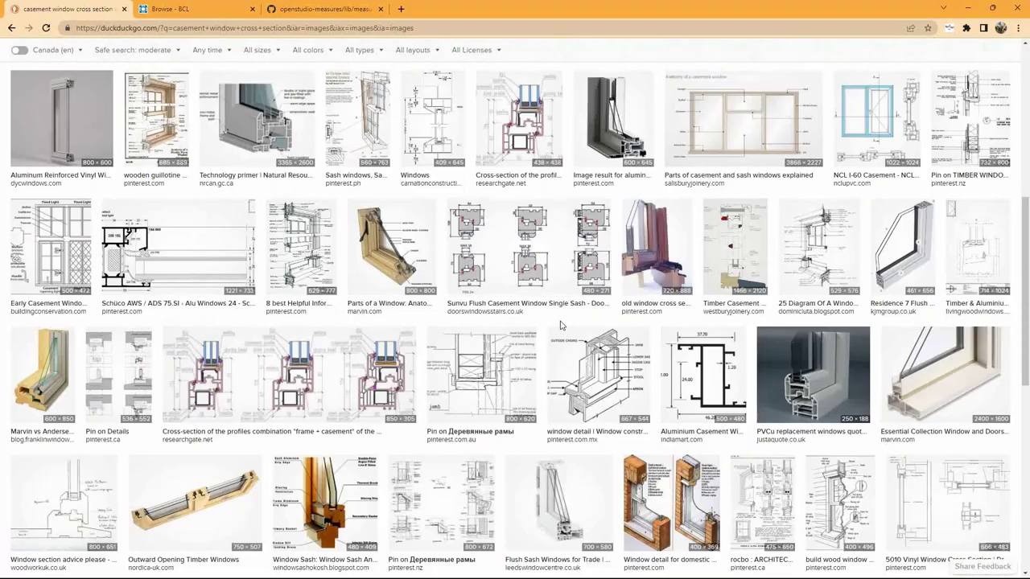
pyautogui.scroll(-3, 561, 326)
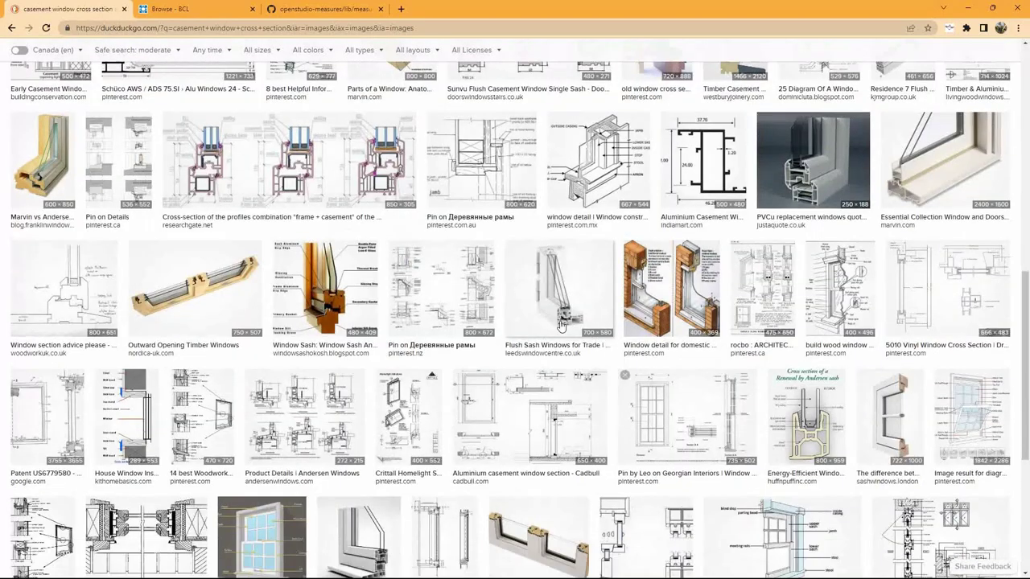
pyautogui.scroll(-2, 561, 326)
pyautogui.scroll(-5, 562, 333)
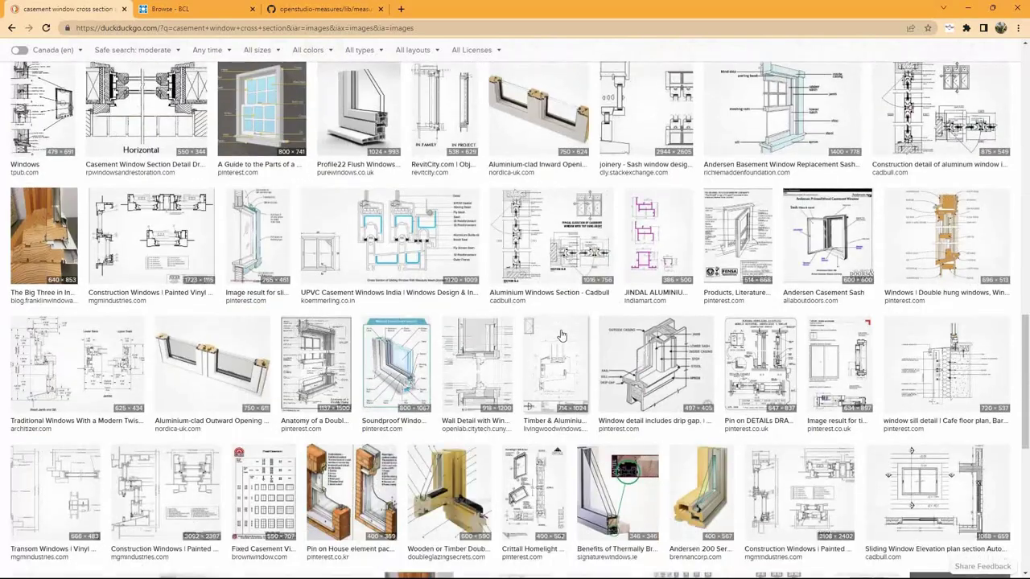
pyautogui.scroll(-3, 561, 334)
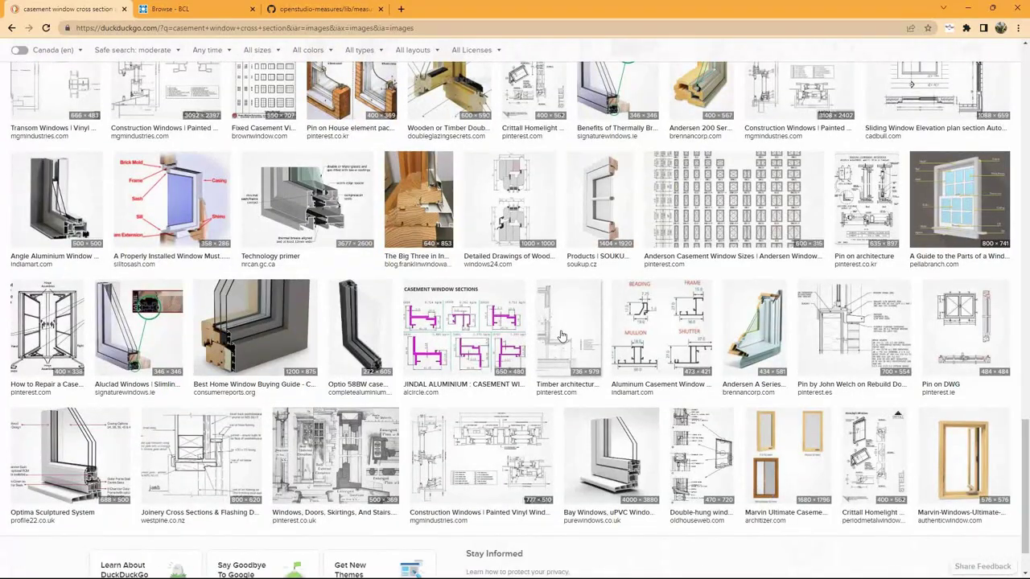
# Step: Shorten the image search to "casement window" and run it
pyautogui.press('Home')
pyautogui.moveTo(210, 59); pyautogui.dragTo(161, 60)
pyautogui.press('BackSpace')
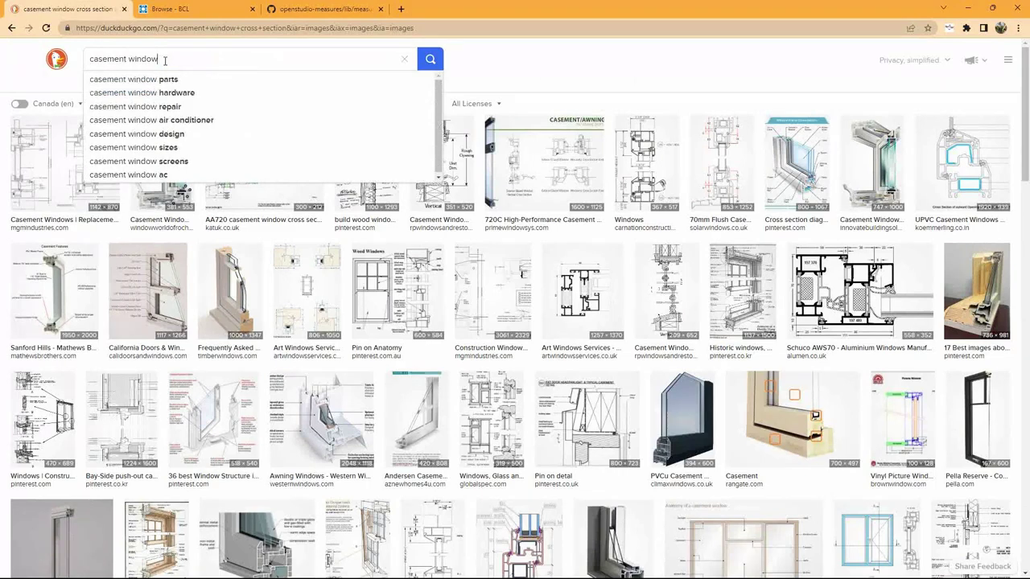
pyautogui.press('Return')
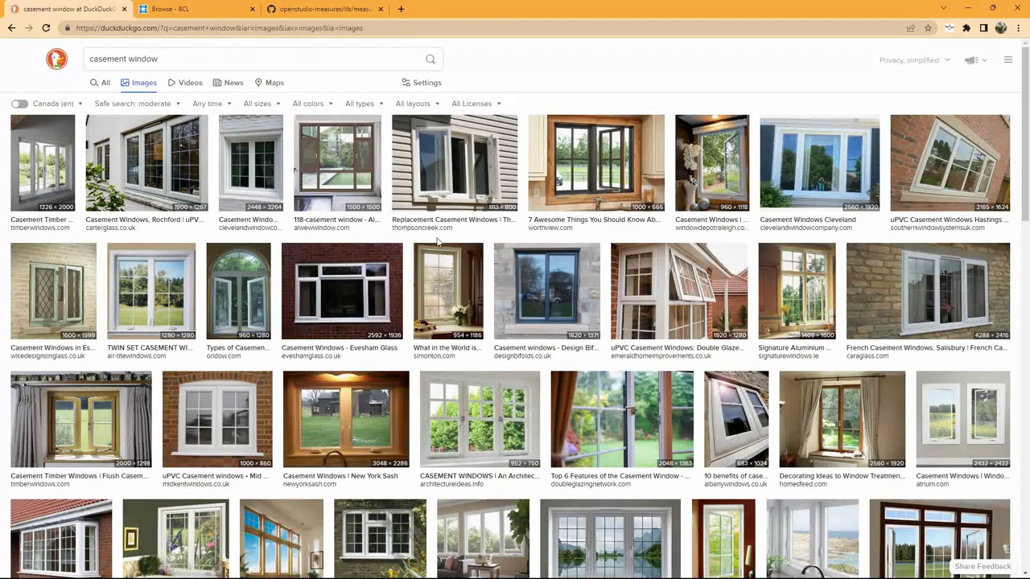
# Step: Browse the casement window results and open the "Casement Windows 101" image of a white window with one open sash
pyautogui.scroll(-3, 443, 255)
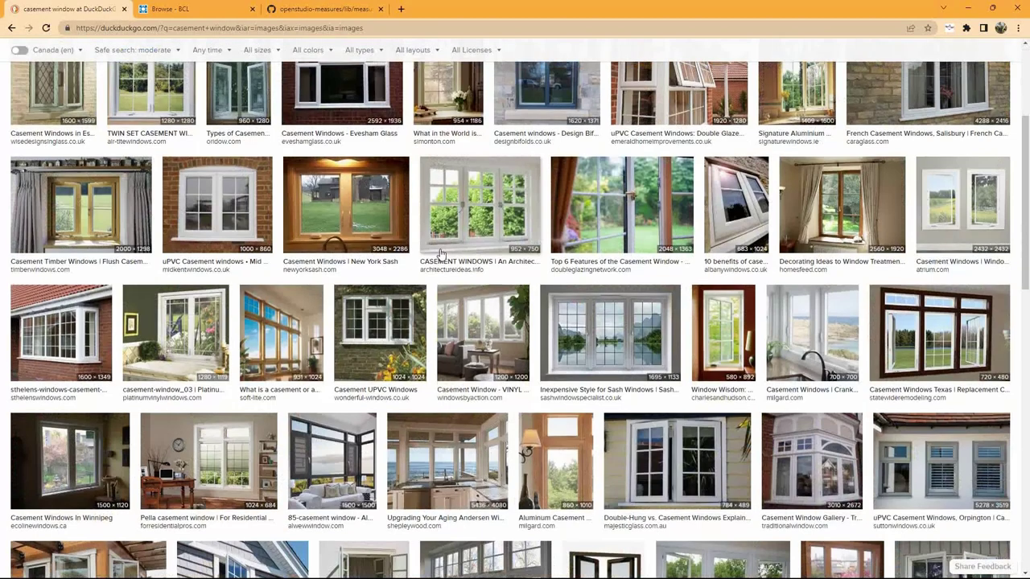
pyautogui.scroll(-3, 440, 255)
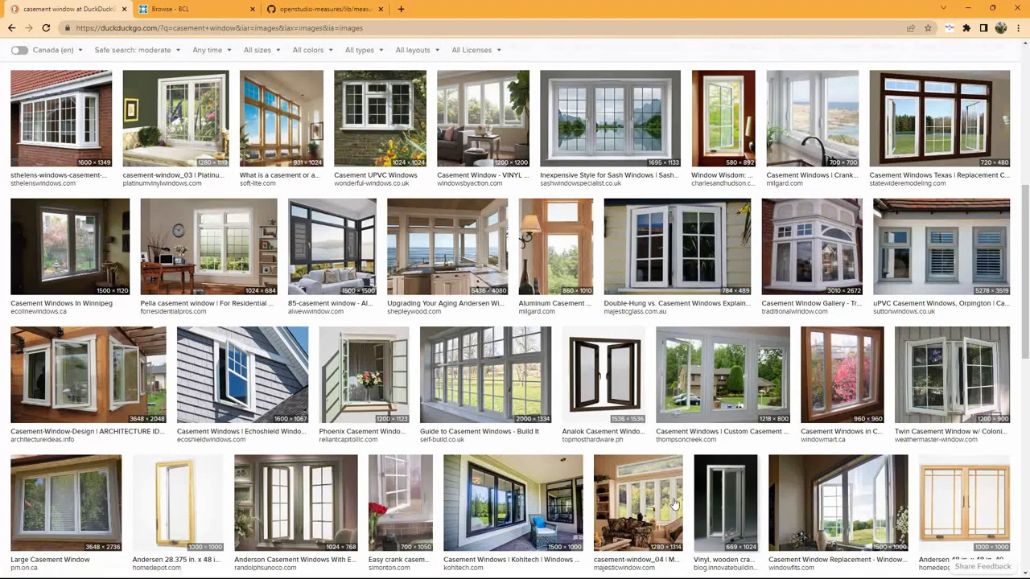
pyautogui.scroll(-3, 500, 388)
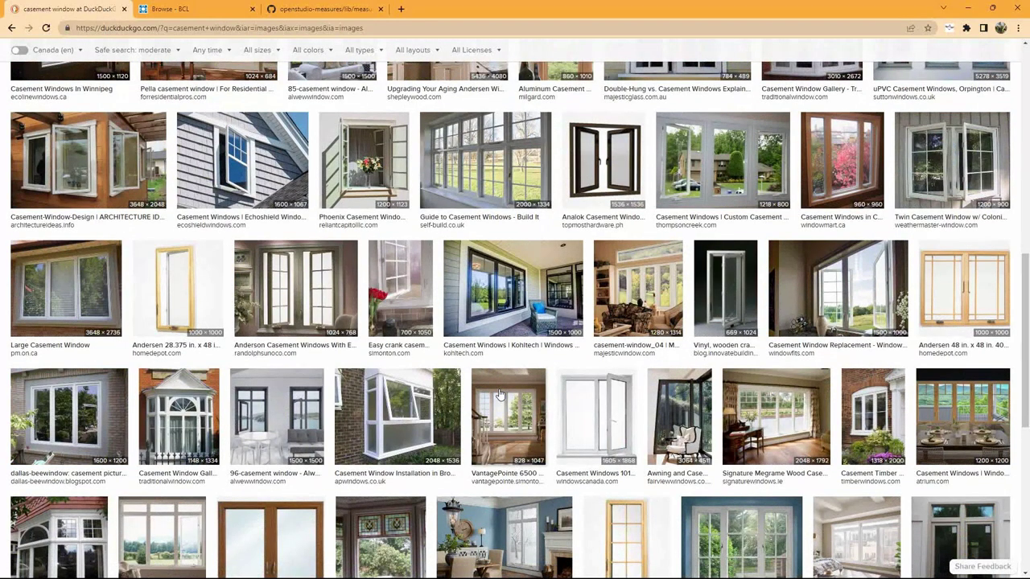
pyautogui.click(592, 423)
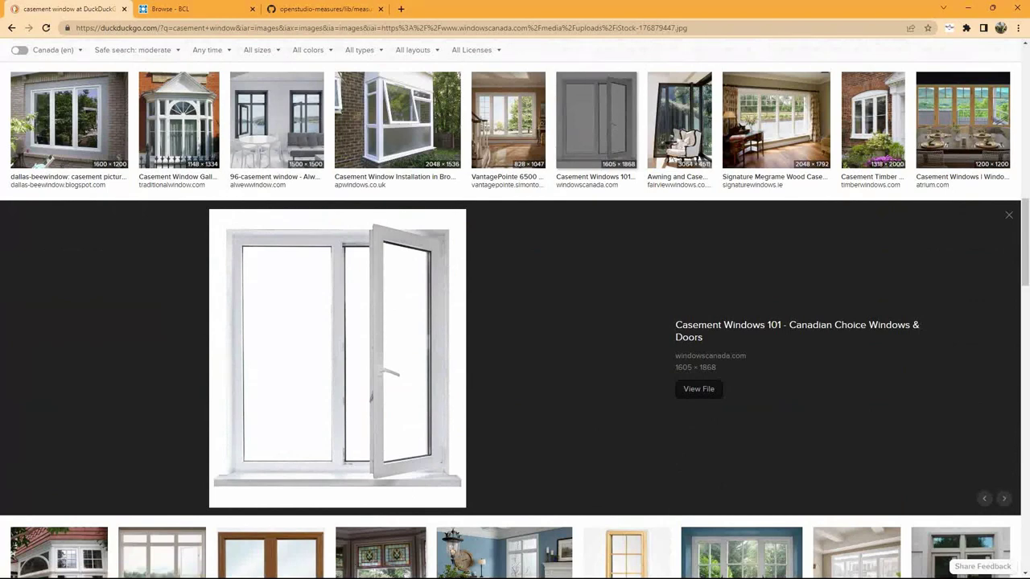
# Step: Launch Snipping Tool and take a rectangular snip around the enlarged casement window image
pyautogui.press('super')
pyautogui.click(435, 186)
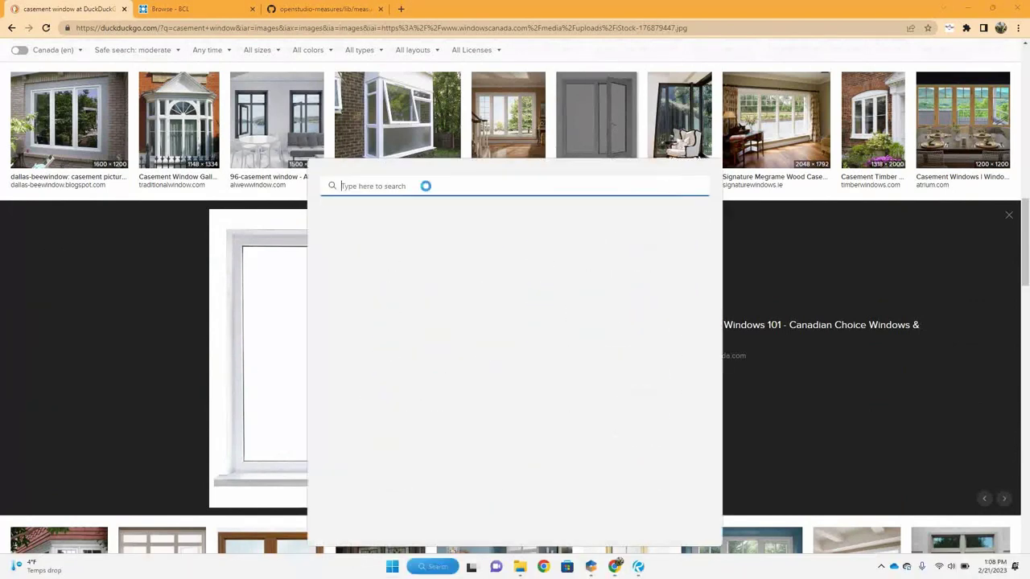
pyautogui.write('sn')
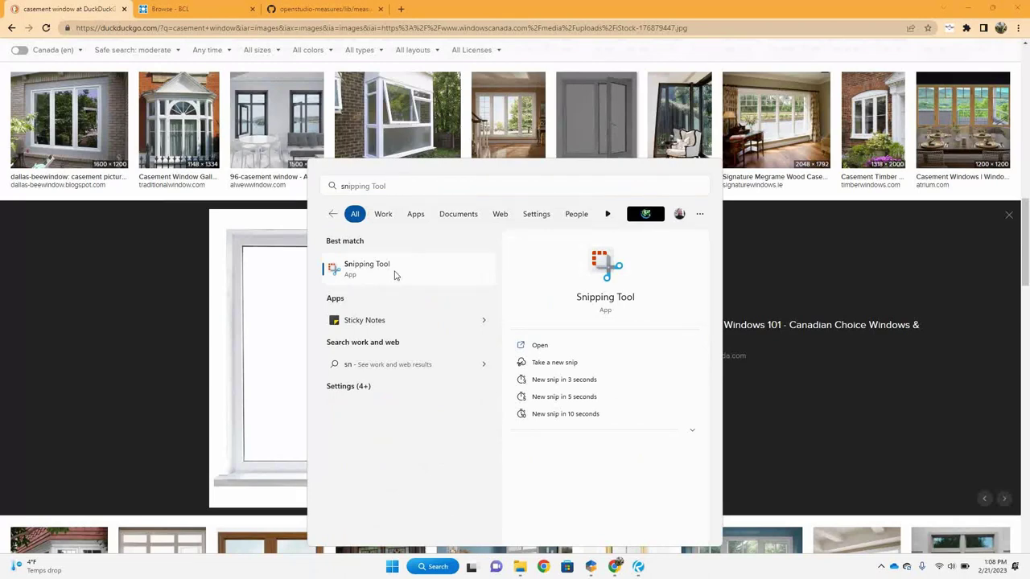
pyautogui.click(394, 276)
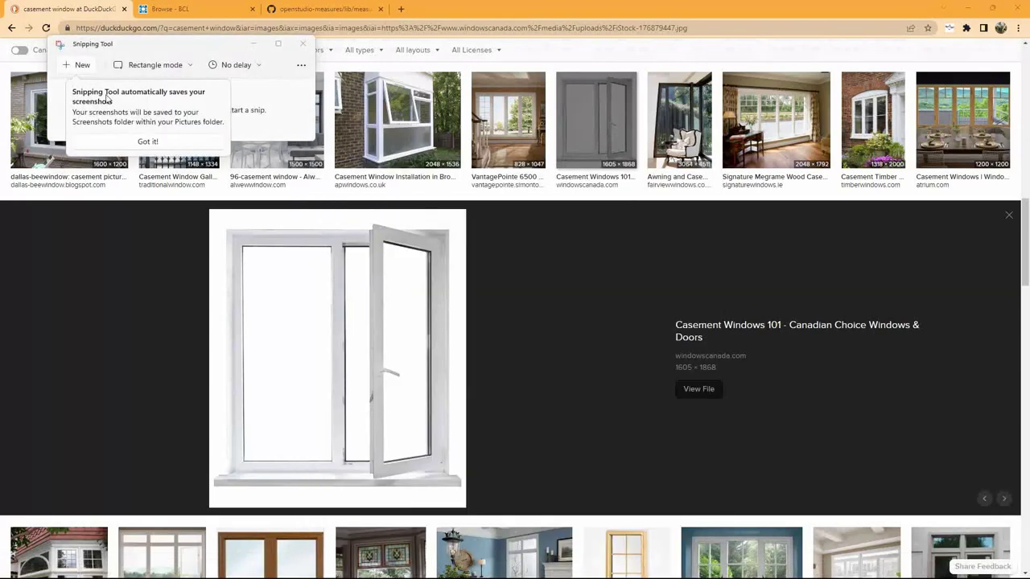
pyautogui.click(147, 141)
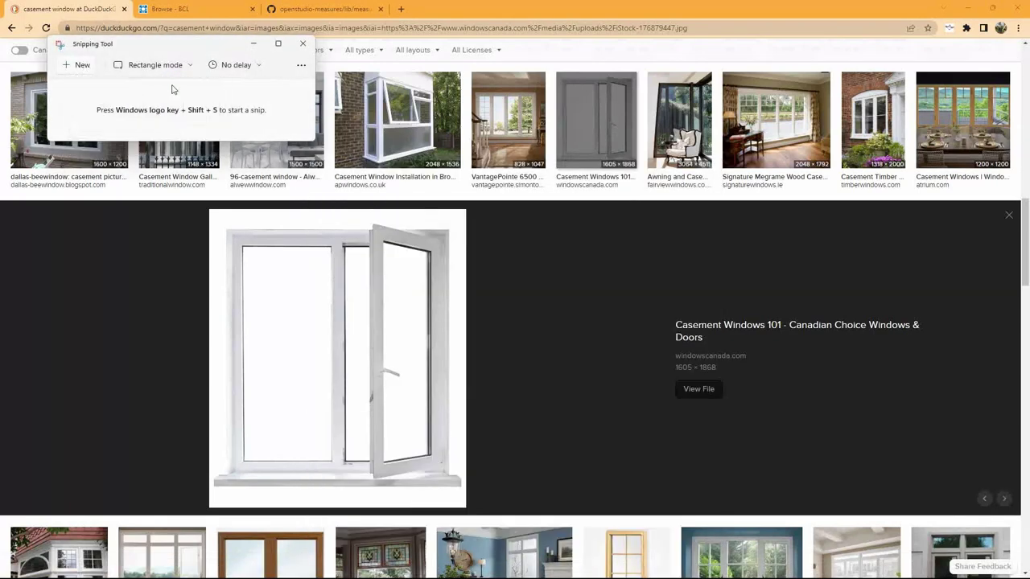
pyautogui.click(77, 73)
pyautogui.moveTo(171, 184); pyautogui.dragTo(513, 530)
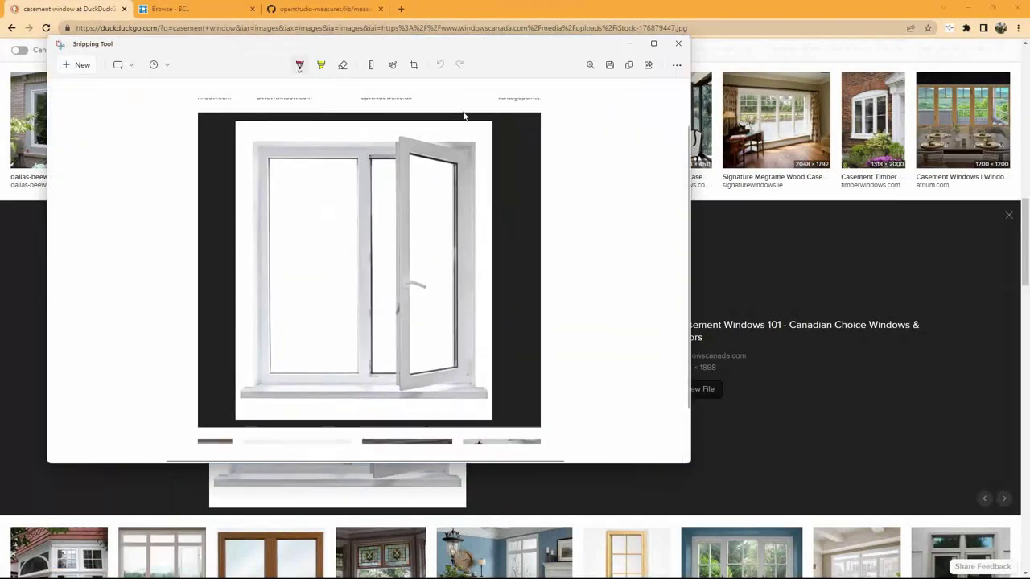
# Step: Maximize the snip, zoom in on the casement window, and set the pen colour to red
pyautogui.click(654, 44)
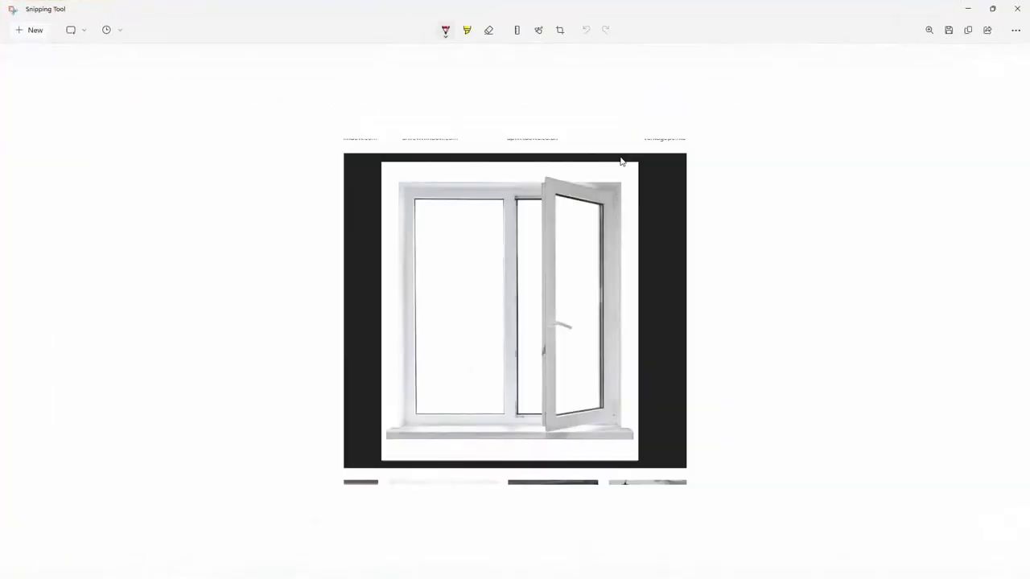
pyautogui.click(927, 30)
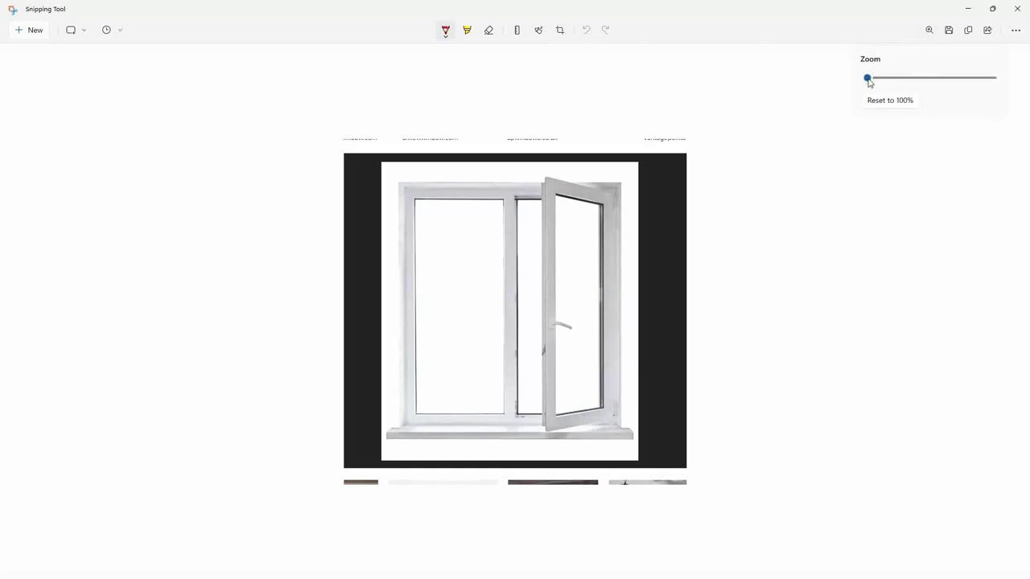
pyautogui.moveTo(867, 78); pyautogui.dragTo(879, 81)
pyautogui.click(446, 32)
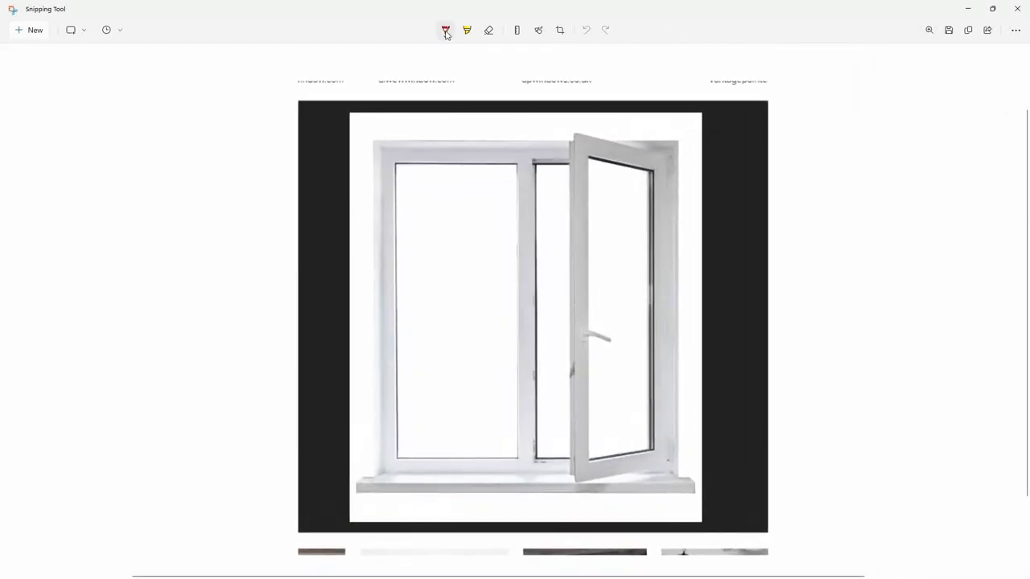
pyautogui.click(445, 32)
pyautogui.click(405, 105)
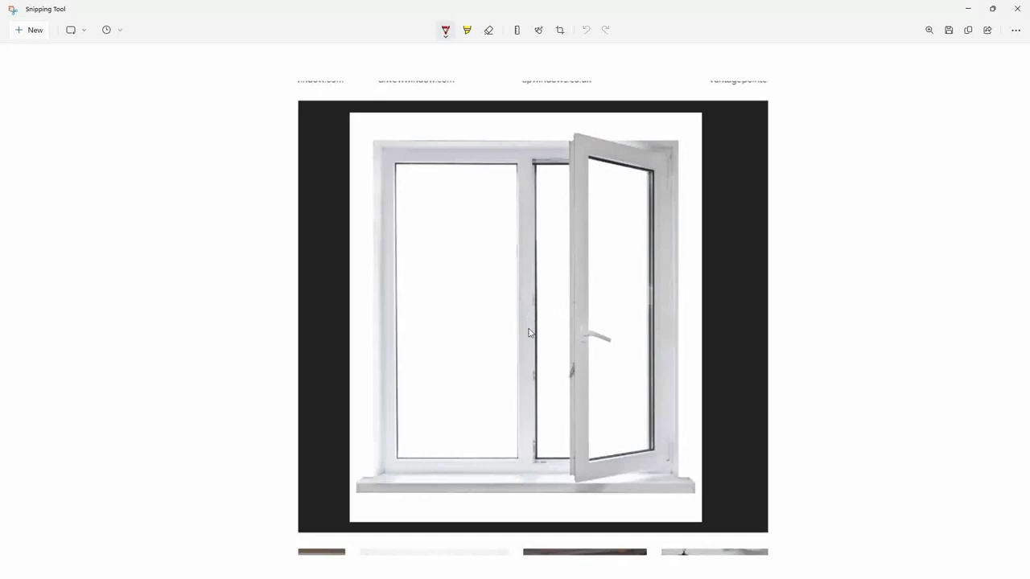
# Step: Switch to Bluebeam Revu and show section 8.3.7, Ventilation by Wind and Stack with Open Area, in the EngineeringReference document
pyautogui.hotkey('alt', 'Tab')
pyautogui.hotkey('alt', 'Tab')
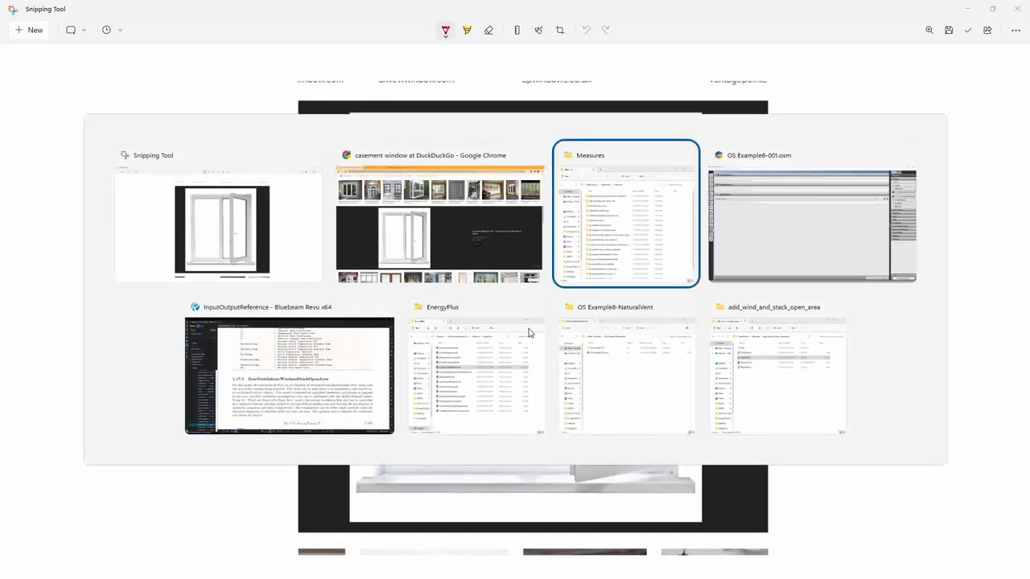
pyautogui.hotkey('alt', 'Tab')
pyautogui.hotkey('alt', 'Tab')
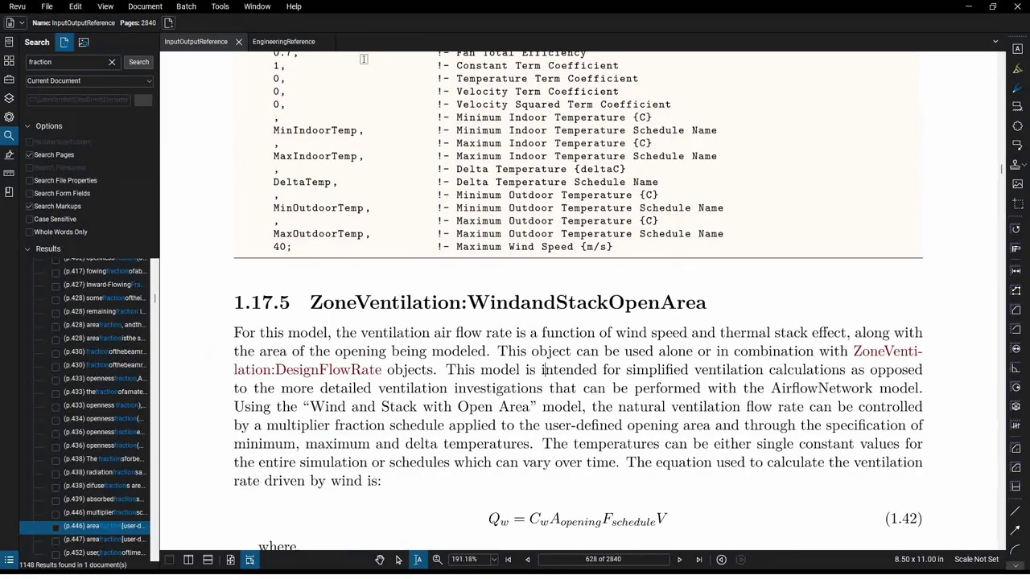
pyautogui.click(291, 41)
pyautogui.scroll(10, 495, 267)
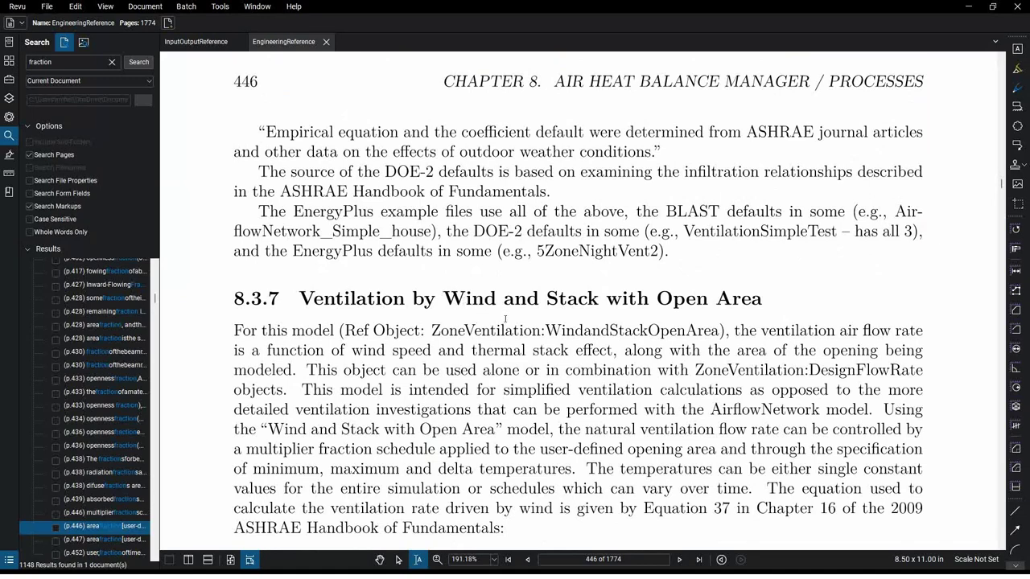
# Step: Examine wind-driven flow equation 8.6, highlighting the formula and its open area fraction and local wind speed definitions
pyautogui.scroll(-3, 505, 320)
pyautogui.moveTo(486, 336); pyautogui.dragTo(668, 339)
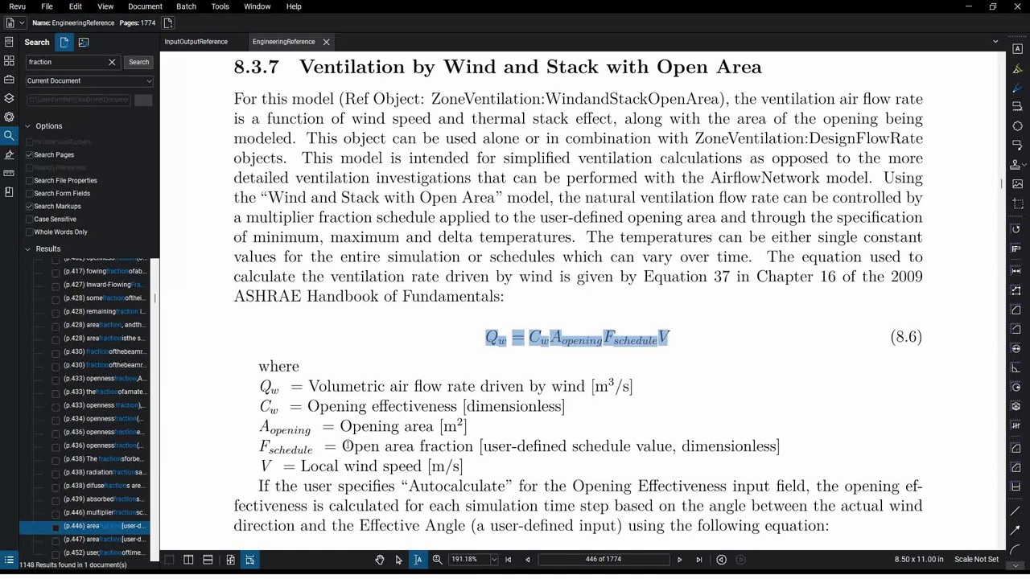
pyautogui.moveTo(342, 447); pyautogui.dragTo(477, 448)
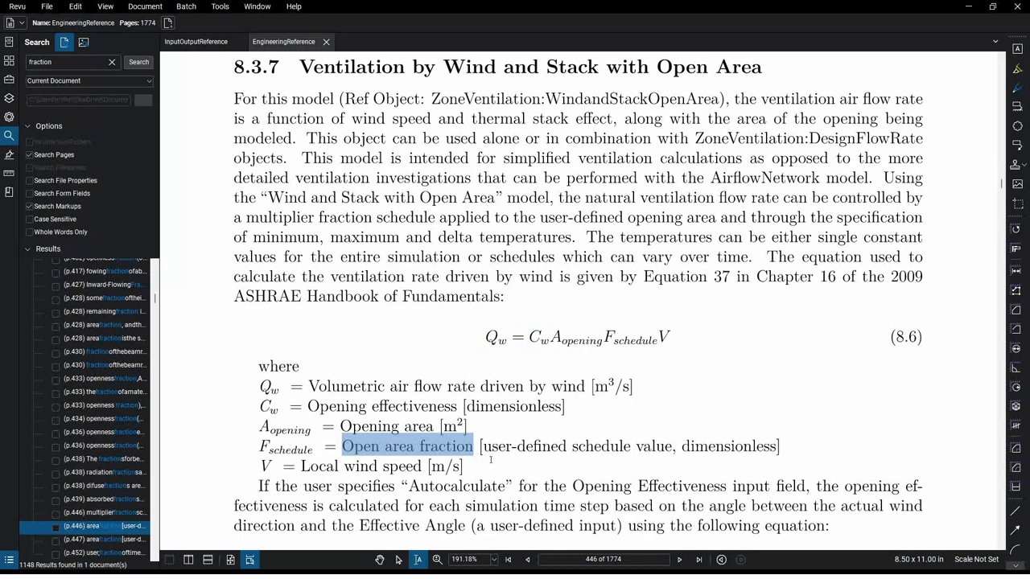
pyautogui.moveTo(464, 467); pyautogui.dragTo(287, 465)
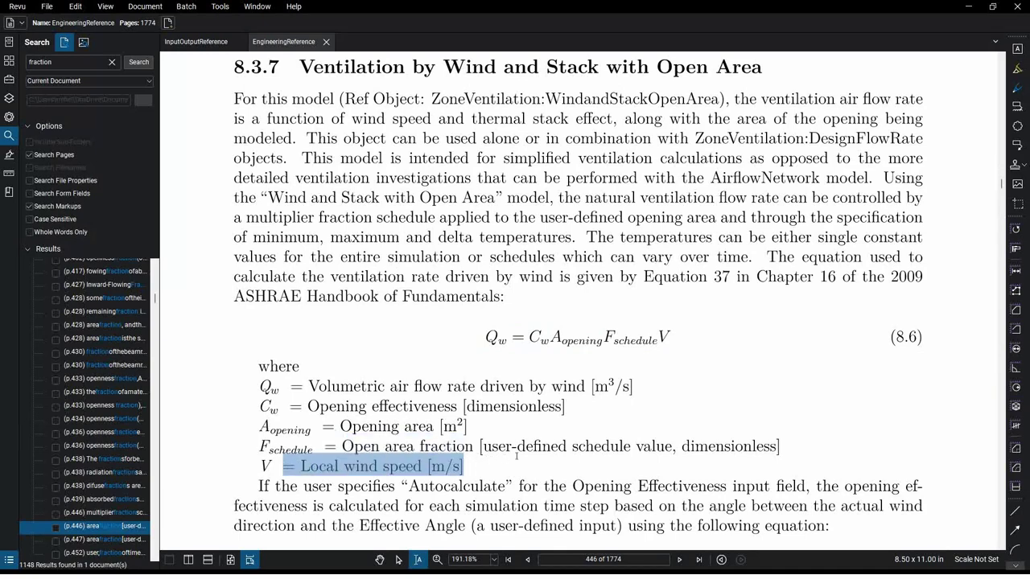
pyautogui.moveTo(676, 337); pyautogui.dragTo(485, 338)
# Step: Read on to stack effect equation 8.8 and highlight the formula and its neutral pressure level height term
pyautogui.scroll(-3, 551, 428)
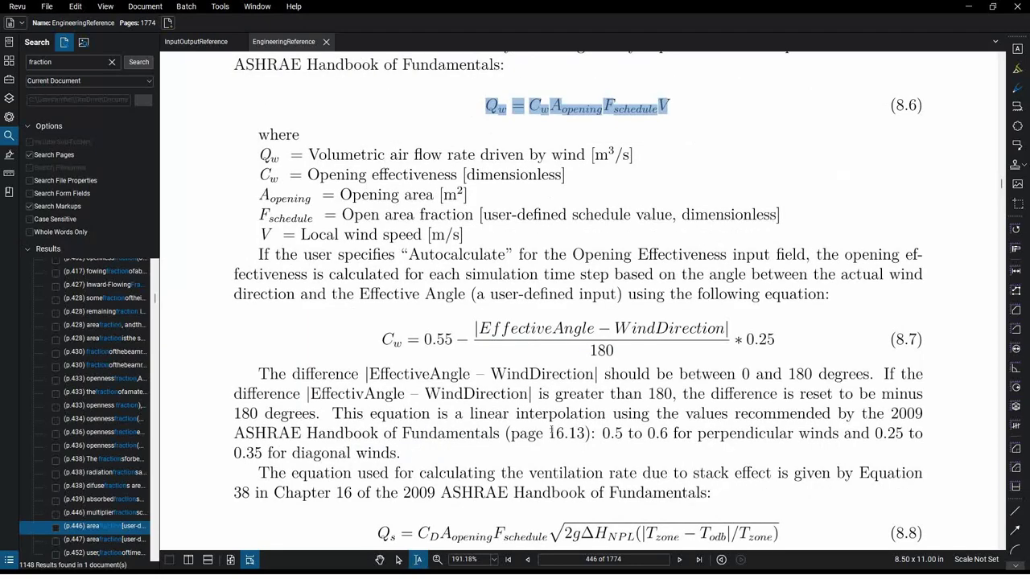
pyautogui.scroll(-3, 550, 433)
pyautogui.scroll(-3, 547, 425)
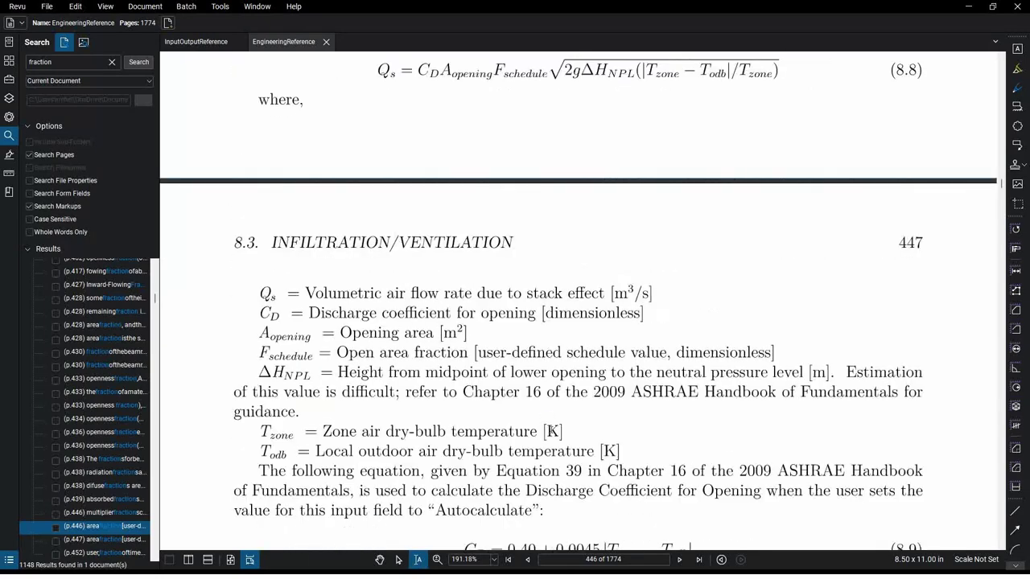
pyautogui.scroll(3, 552, 419)
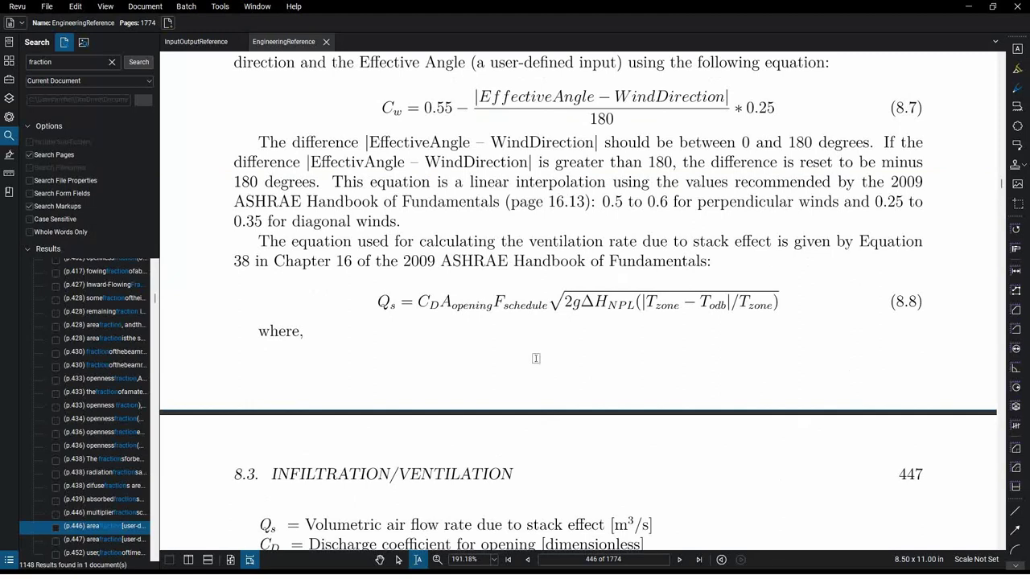
pyautogui.moveTo(402, 305); pyautogui.dragTo(780, 300)
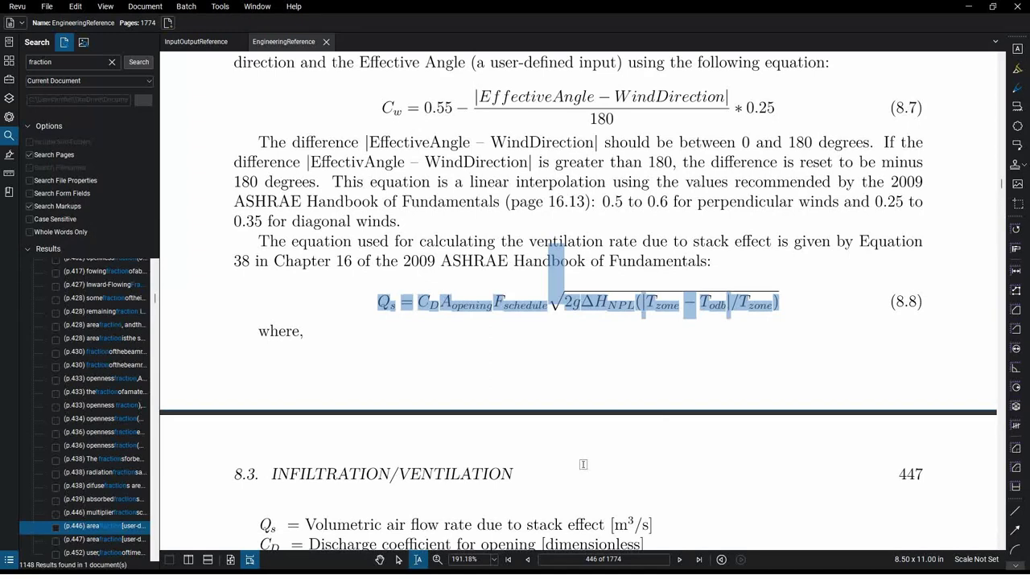
pyautogui.click(682, 308)
pyautogui.moveTo(732, 304); pyautogui.dragTo(595, 306)
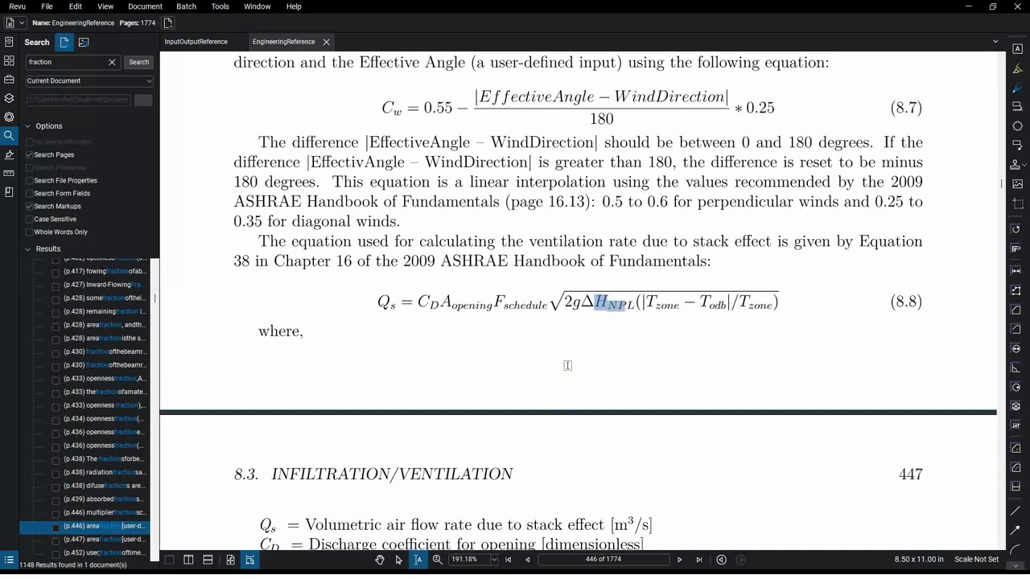
# Step: Review the stack equation's variable definitions on page 447, highlighting the opening area and discharge coefficient for opening
pyautogui.scroll(-3, 517, 375)
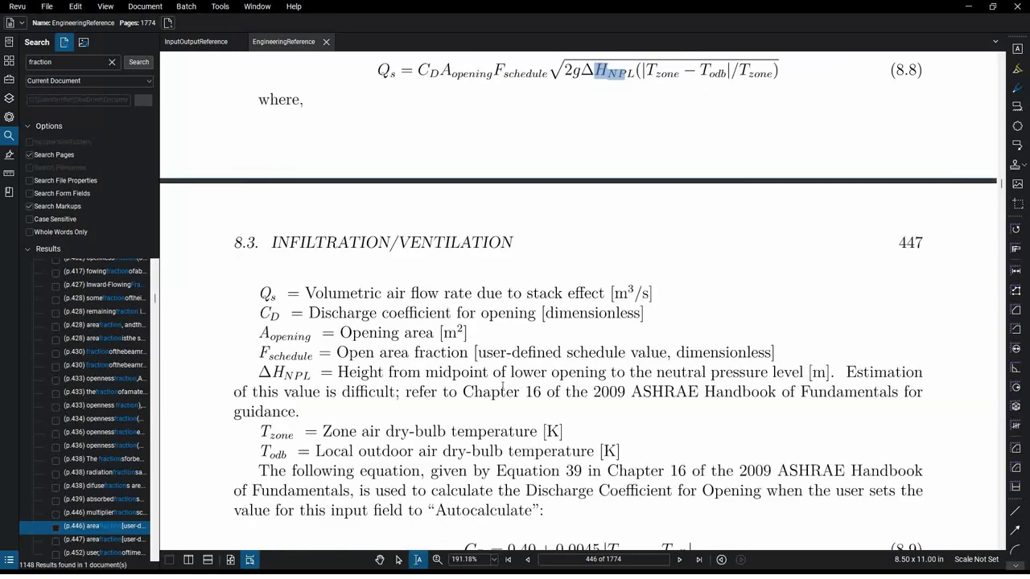
pyautogui.moveTo(339, 352)
pyautogui.mouseDown()
pyautogui.moveTo(478, 354)
pyautogui.moveTo(431, 331)
pyautogui.moveTo(341, 333)
pyautogui.mouseUp()
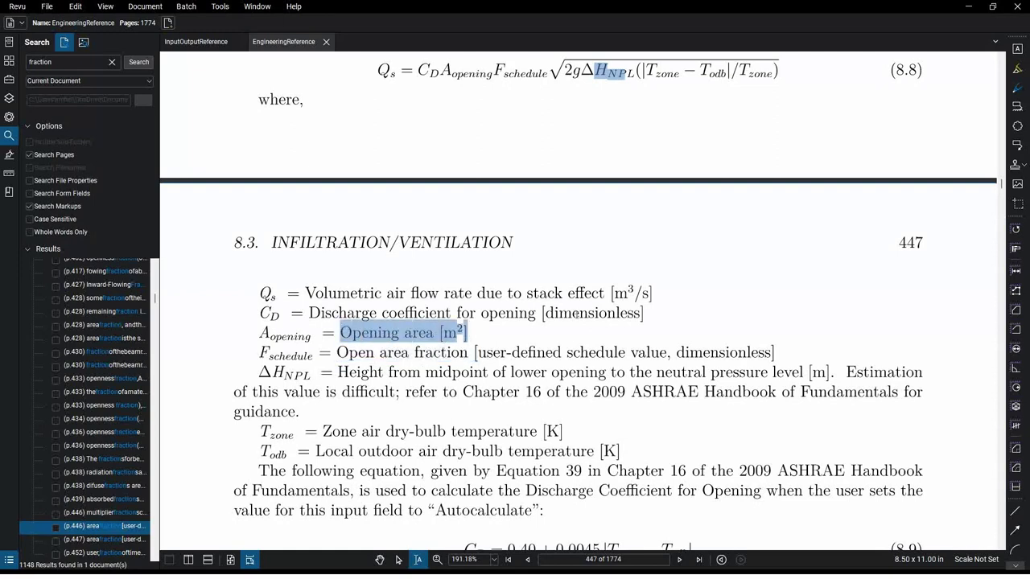
pyautogui.moveTo(310, 313); pyautogui.dragTo(560, 333)
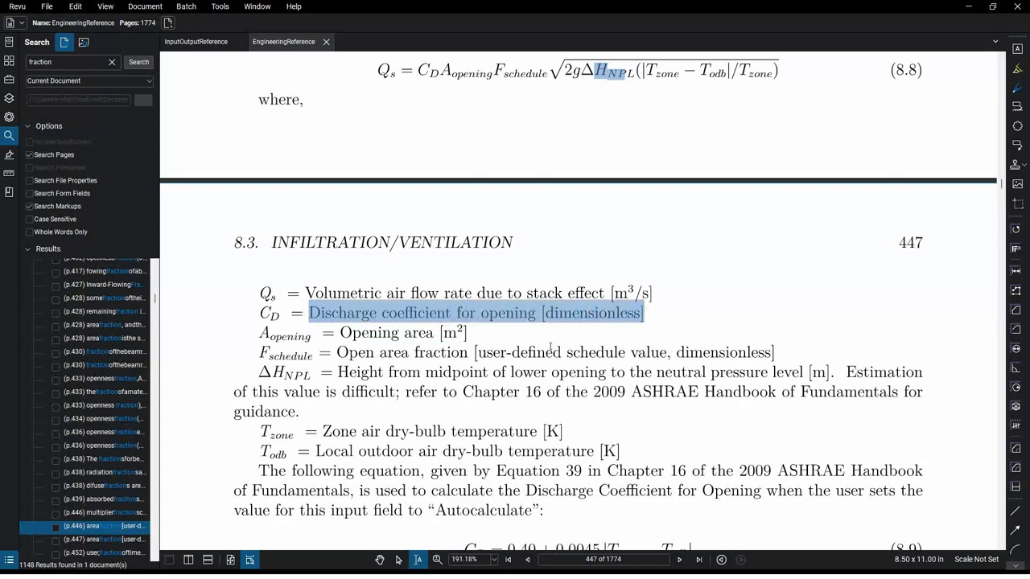
# Step: Switch to Snipping Tool and annotate the open casement in red with a mid-height line labelled NPL, a lower rightward arrow and an upper leftward arrow
pyautogui.hotkey('alt', 'Tab')
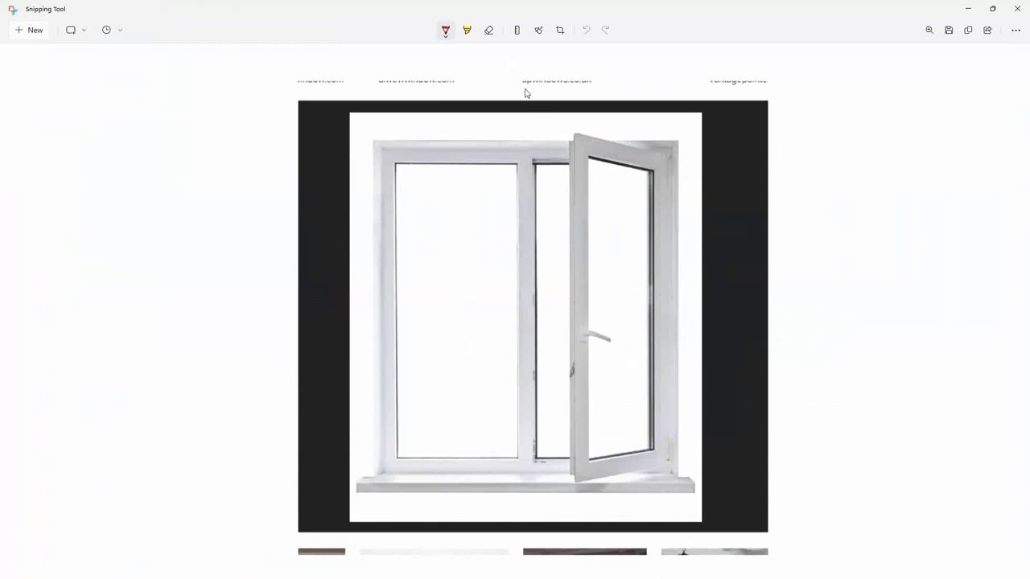
pyautogui.click(446, 31)
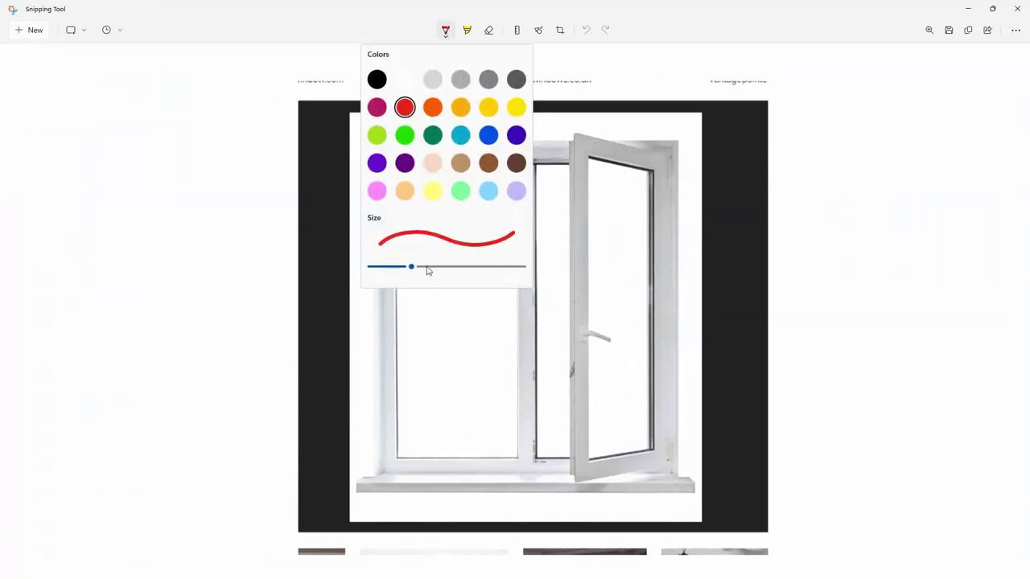
pyautogui.press('Escape')
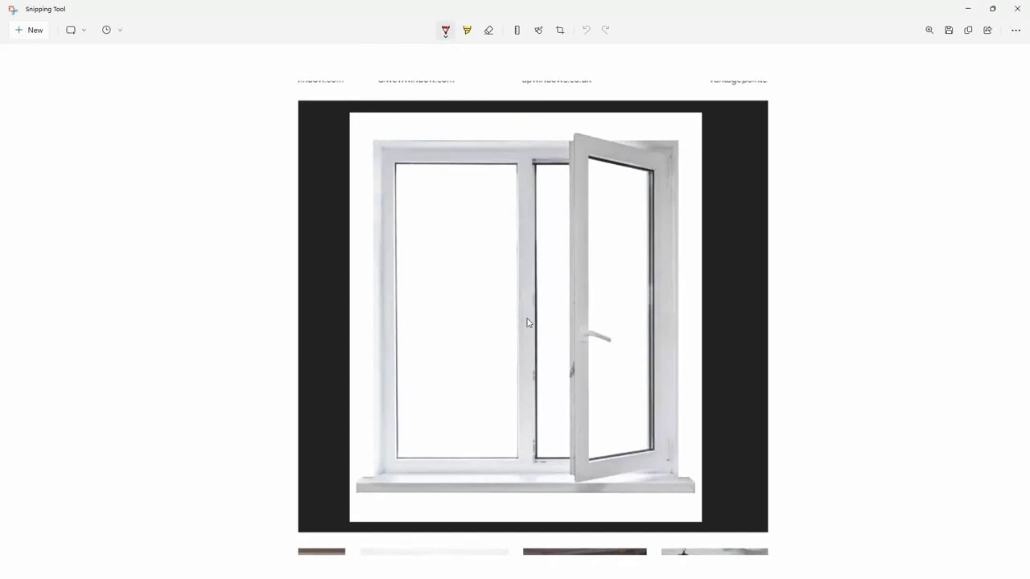
pyautogui.moveTo(525, 320)
pyautogui.mouseDown()
pyautogui.moveTo(719, 328)
pyautogui.moveTo(731, 306)
pyautogui.moveTo(746, 325)
pyautogui.moveTo(736, 320)
pyautogui.moveTo(762, 319)
pyautogui.mouseUp()
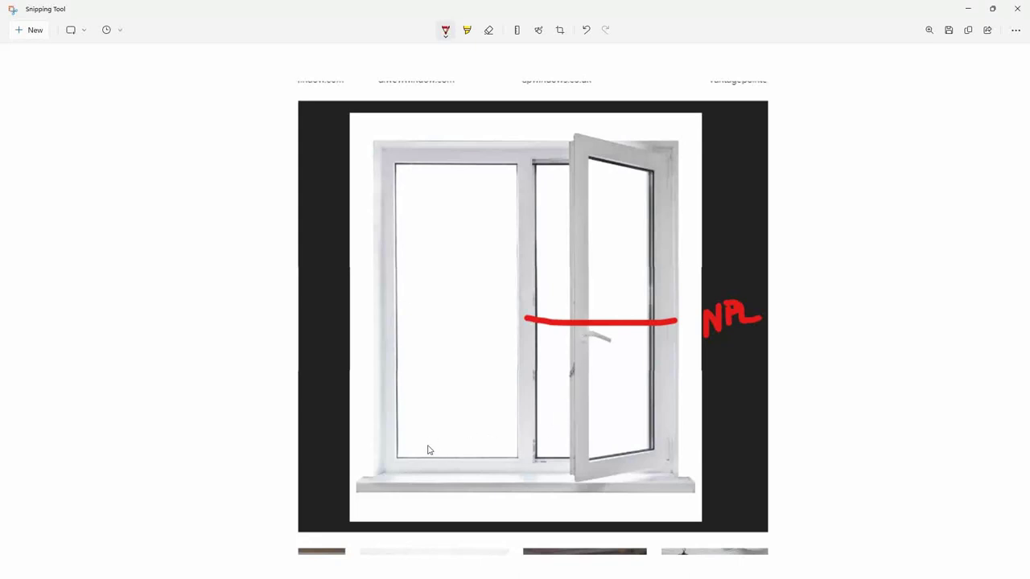
pyautogui.moveTo(428, 449)
pyautogui.mouseDown()
pyautogui.moveTo(561, 445)
pyautogui.moveTo(555, 463)
pyautogui.moveTo(564, 444)
pyautogui.moveTo(544, 433)
pyautogui.mouseUp()
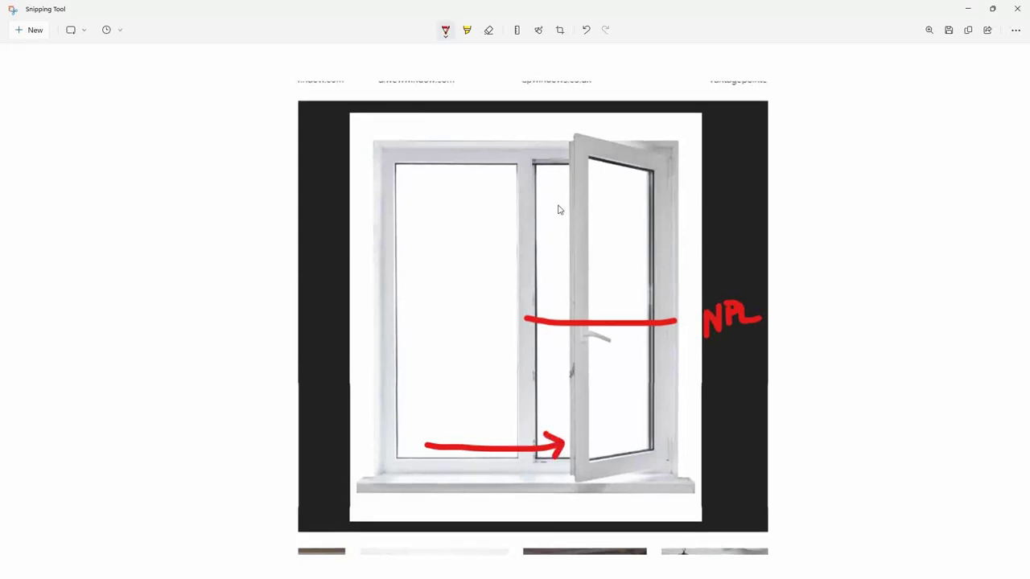
pyautogui.moveTo(558, 183)
pyautogui.mouseDown()
pyautogui.moveTo(467, 177)
pyautogui.moveTo(478, 165)
pyautogui.moveTo(465, 174)
pyautogui.moveTo(483, 195)
pyautogui.mouseUp()
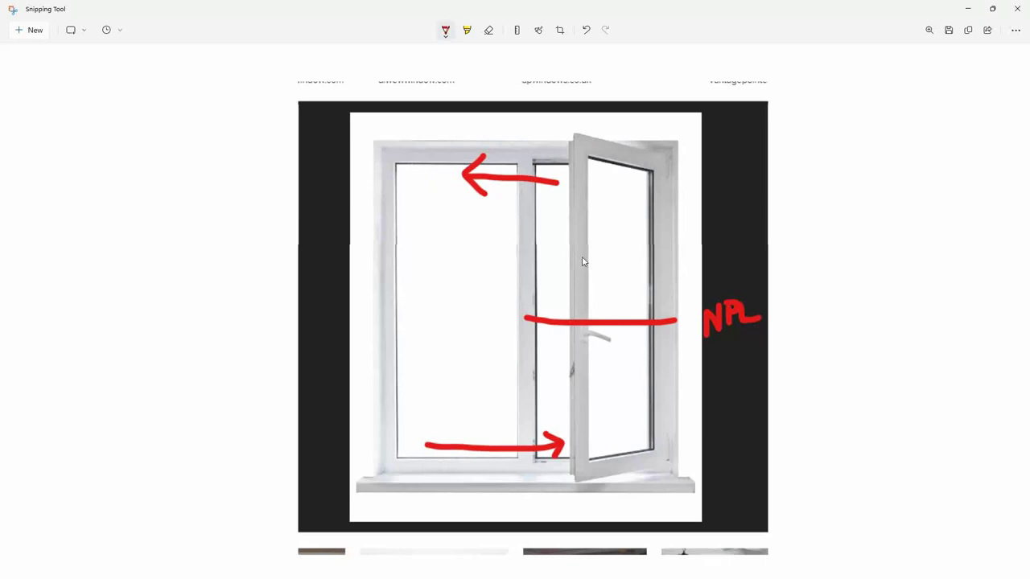
# Step: Return to the EngineeringReference in Bluebeam Revu and review equations 8.9 and 8.10, highlighting the quadrature sum of stack and wind airflow
pyautogui.hotkey('alt', 'Tab')
pyautogui.hotkey('alt', 'Tab')
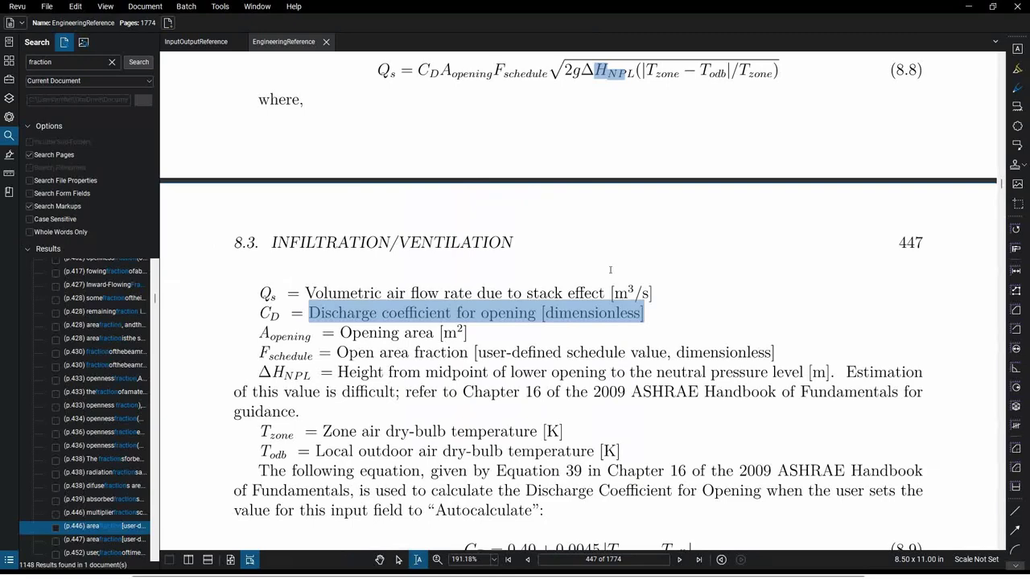
pyautogui.scroll(3, 610, 245)
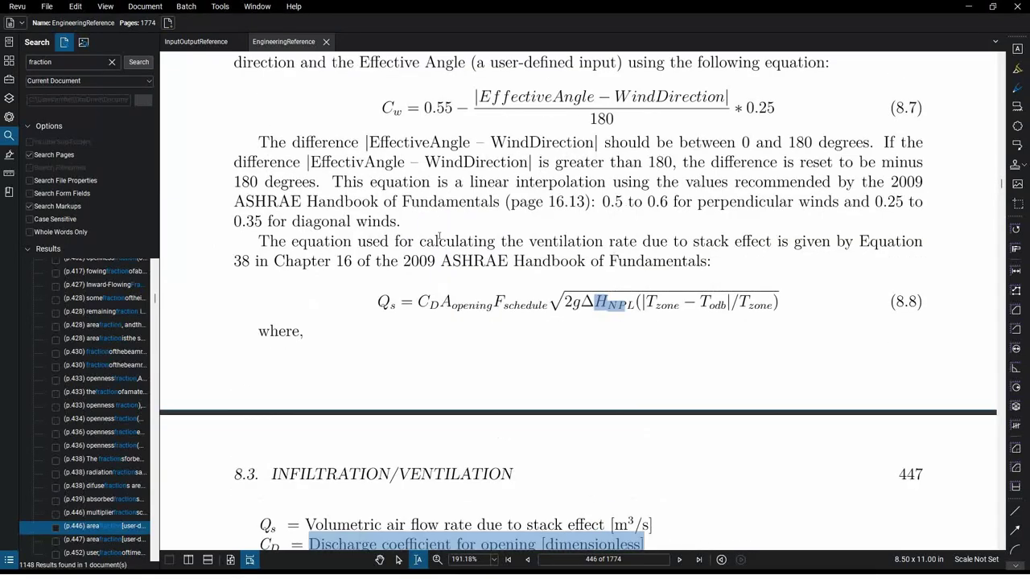
pyautogui.scroll(-6, 463, 255)
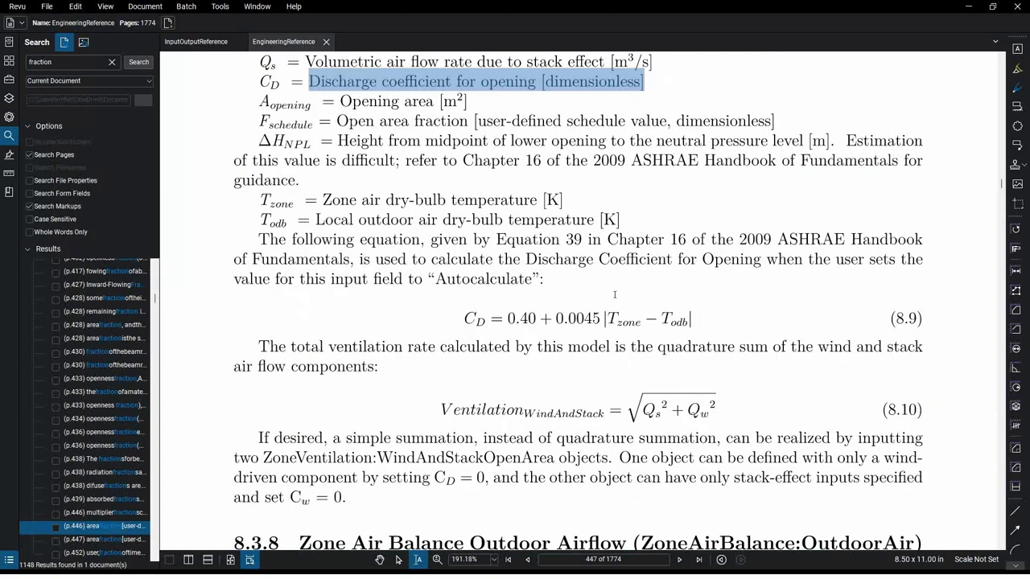
pyautogui.moveTo(735, 407); pyautogui.dragTo(619, 406)
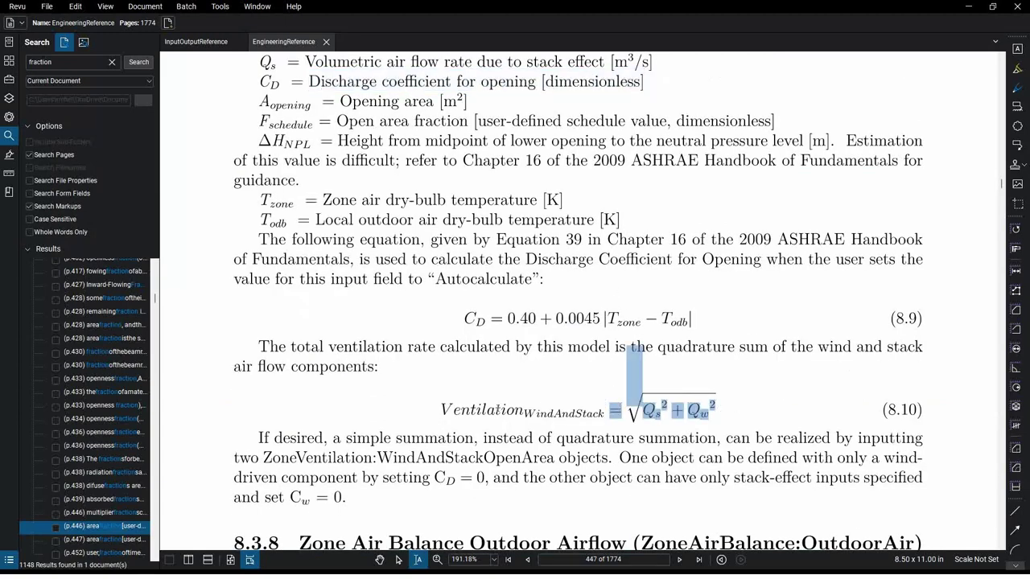
pyautogui.click(488, 384)
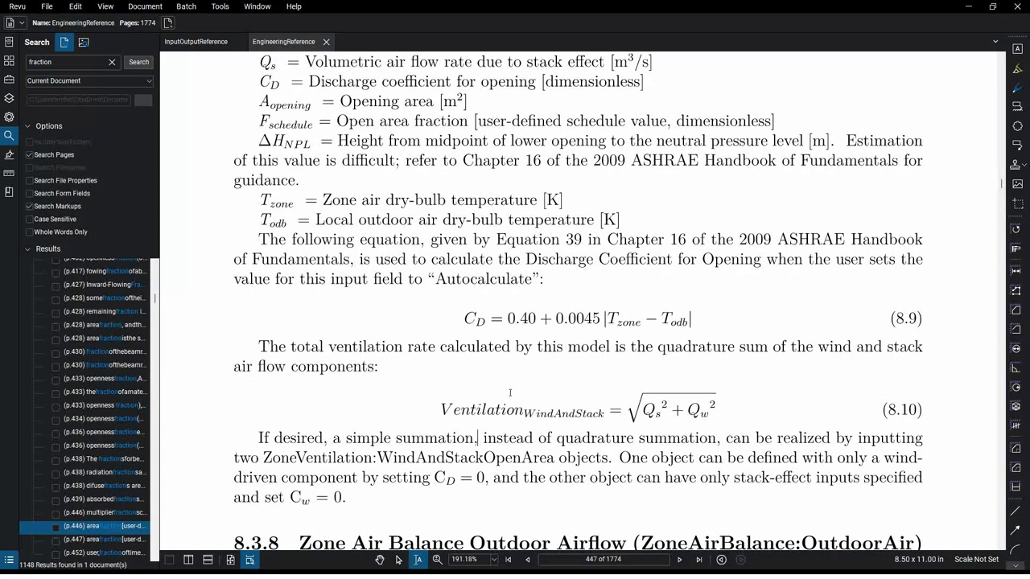
# Step: Switch to the OpenStudio model and examine the windows on the building's east wall in the 3D geometry view
pyautogui.hotkey('alt', 'Tab')
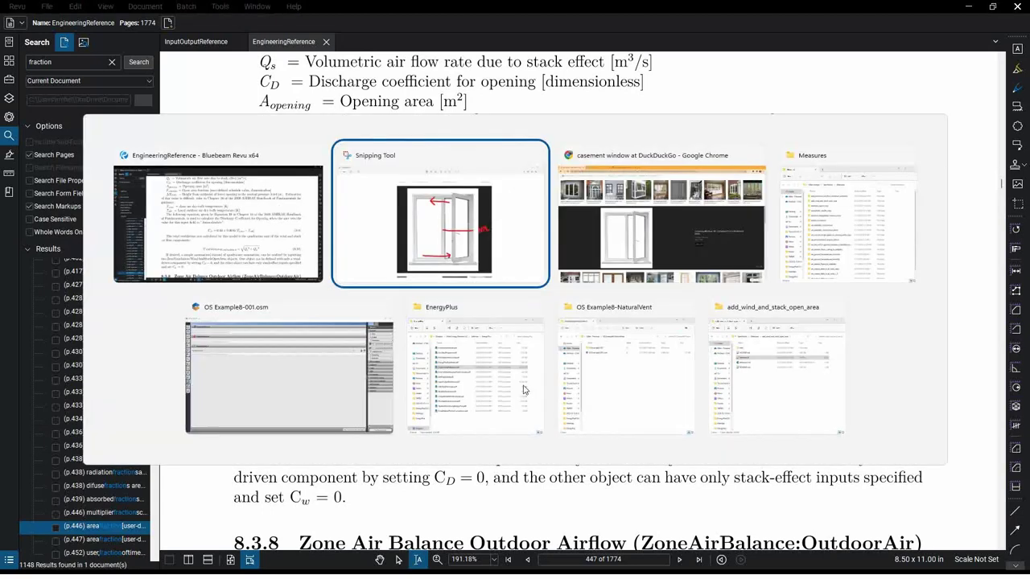
pyautogui.hotkey('alt', 'Tab')
pyautogui.hotkey('alt', 'Tab')
pyautogui.hotkey('alt', 'Tab')
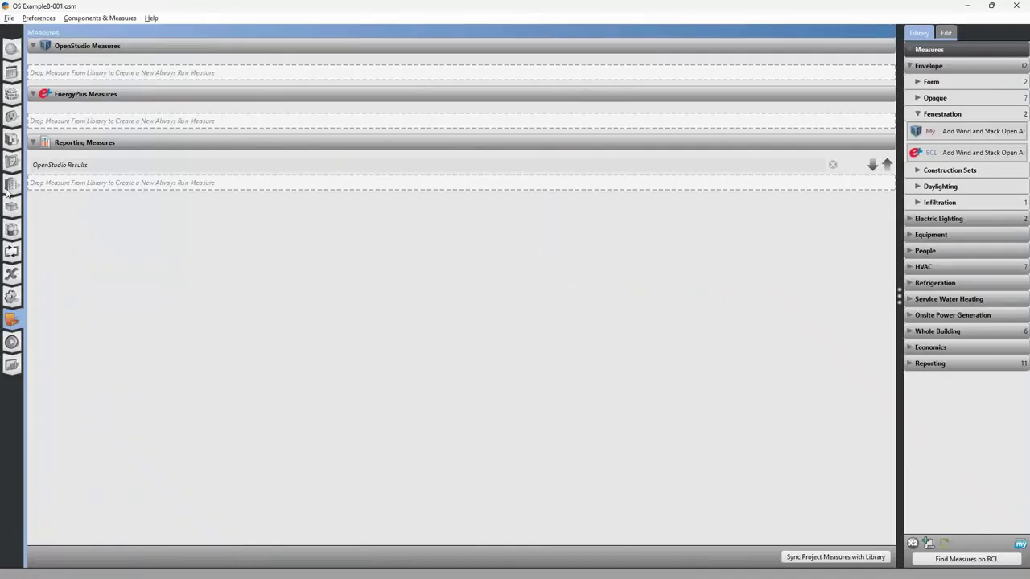
pyautogui.click(11, 162)
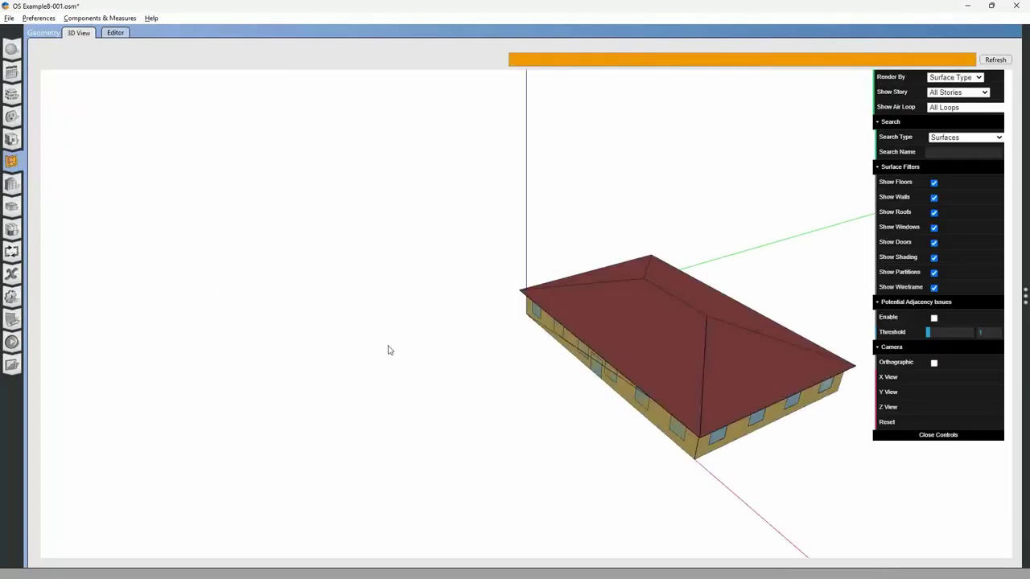
pyautogui.moveTo(791, 448); pyautogui.dragTo(616, 415)
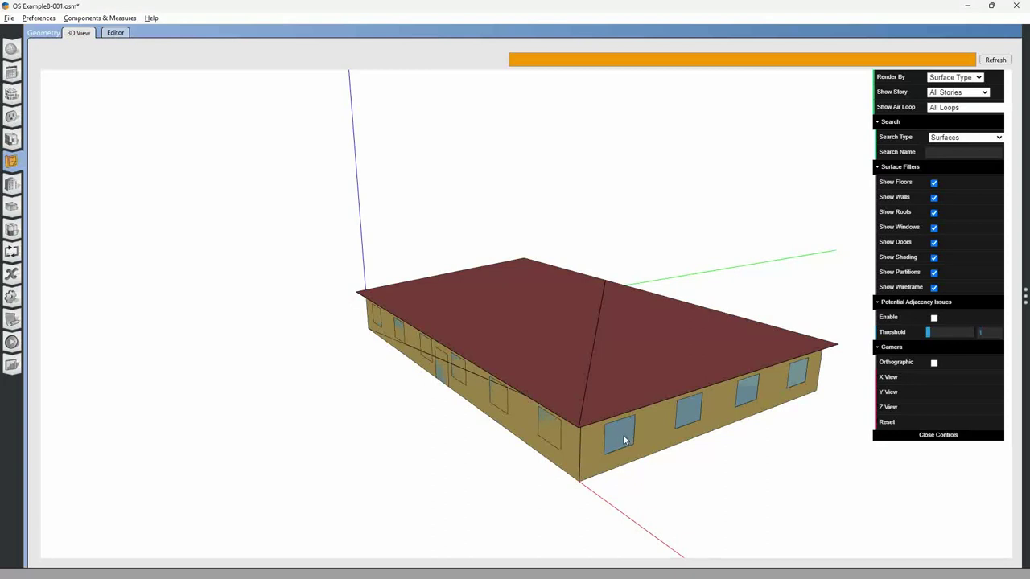
pyautogui.scroll(2, 624, 441)
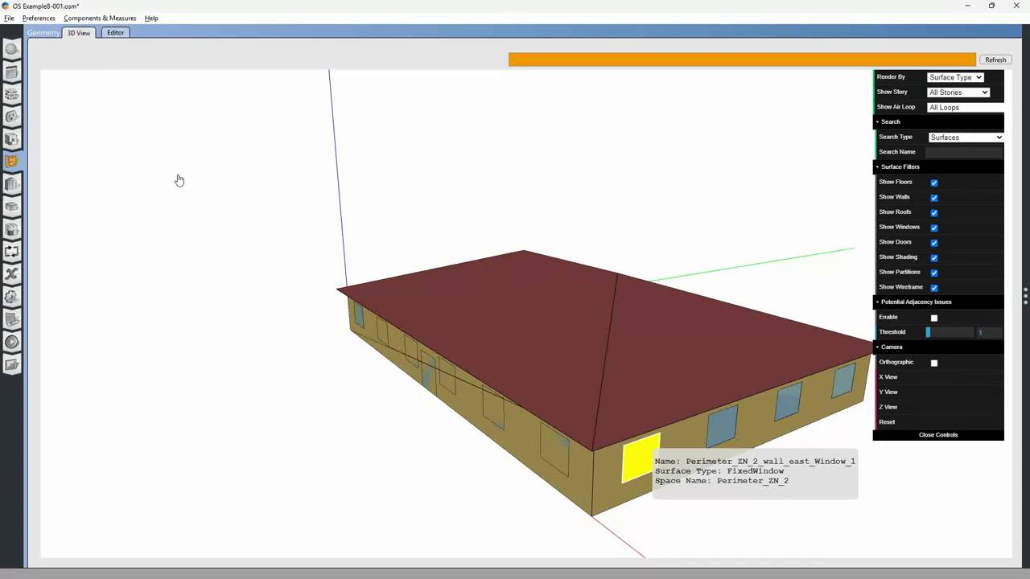
# Step: List the subsurfaces of the model's spaces and filter them by the FixedWindow subsurface type
pyautogui.click(12, 210)
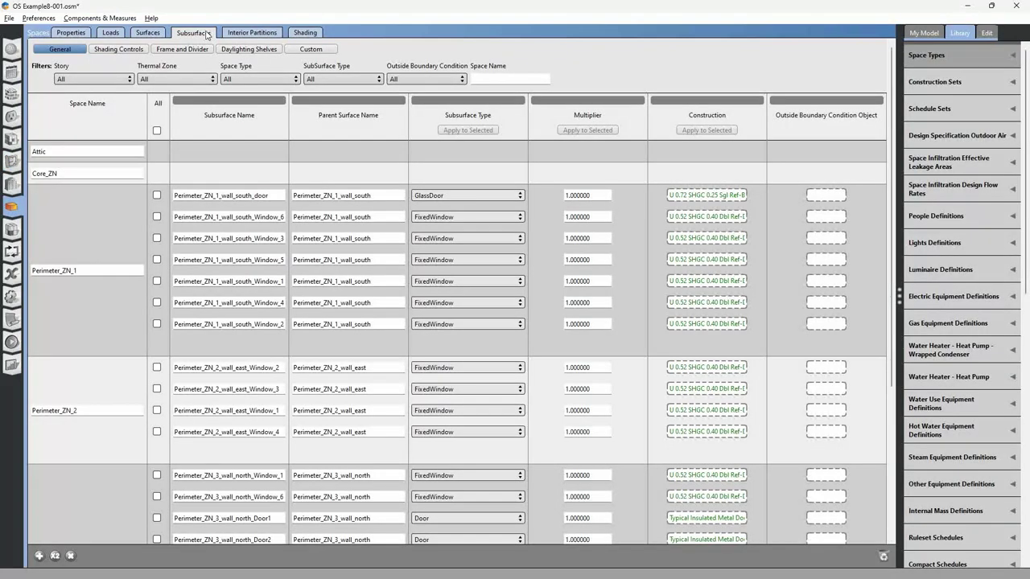
pyautogui.click(347, 81)
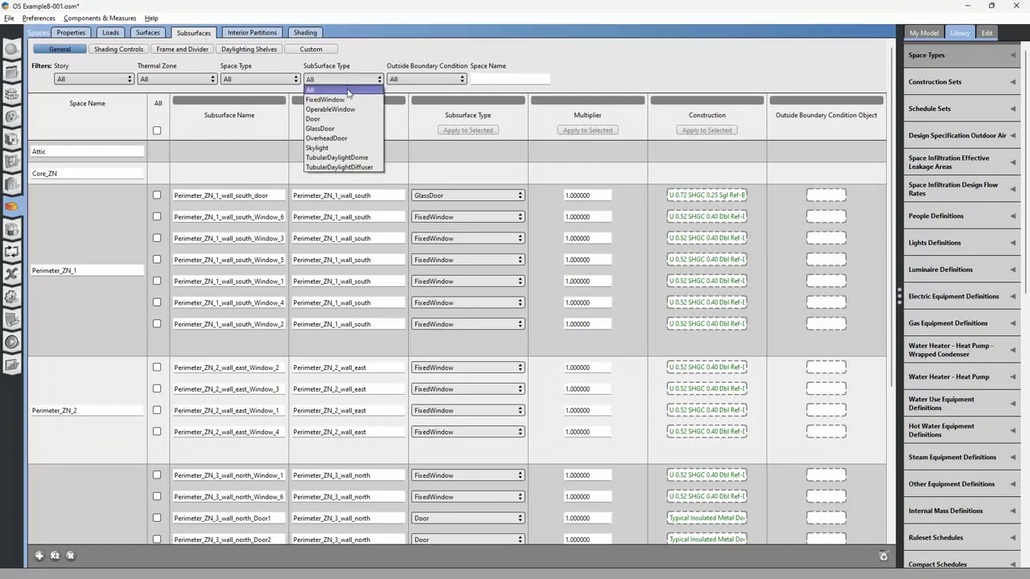
pyautogui.click(348, 100)
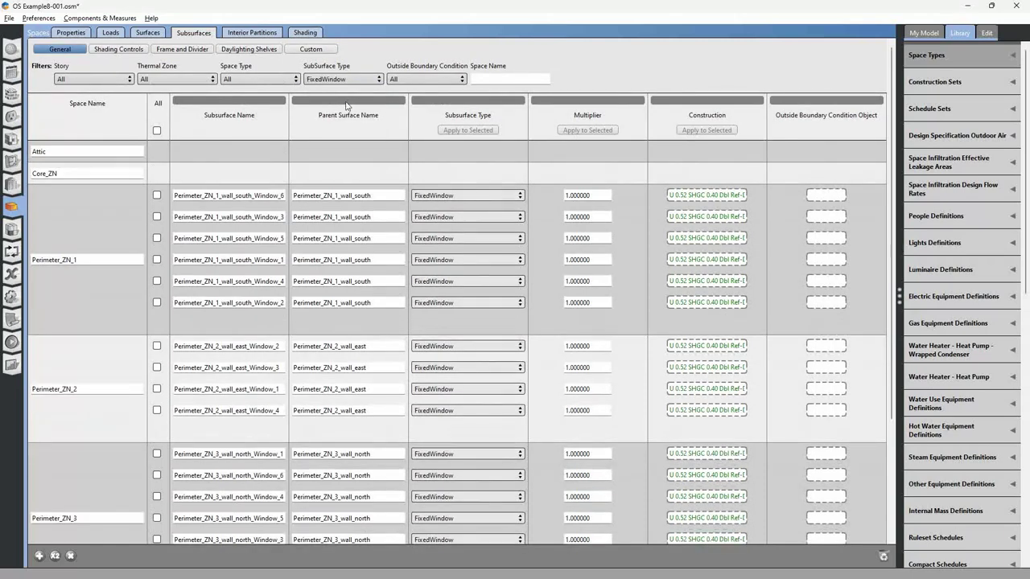
# Step: Change the subsurface type of all listed fixed windows to OperableWindow and save the model
pyautogui.click(157, 130)
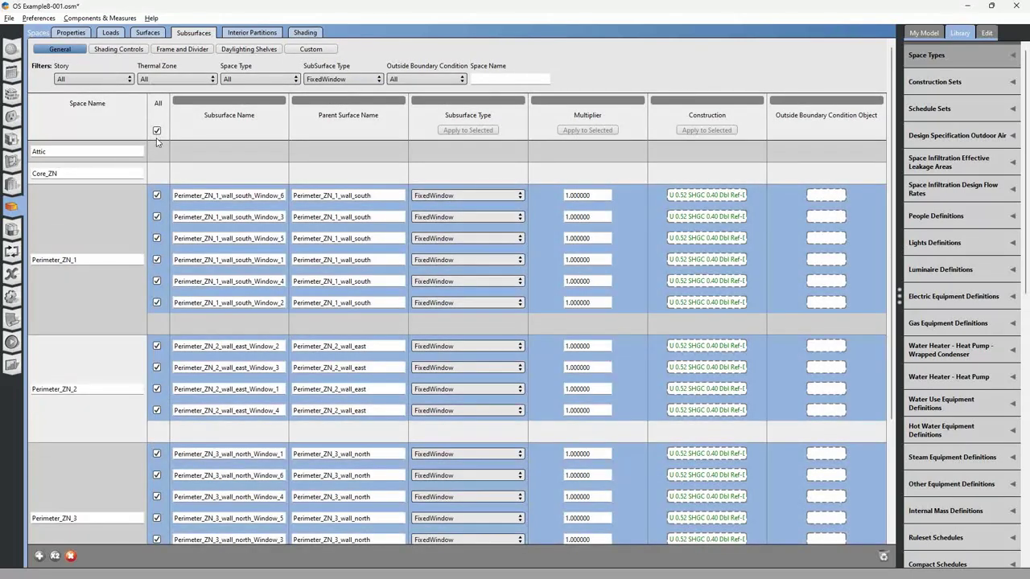
pyautogui.click(157, 196)
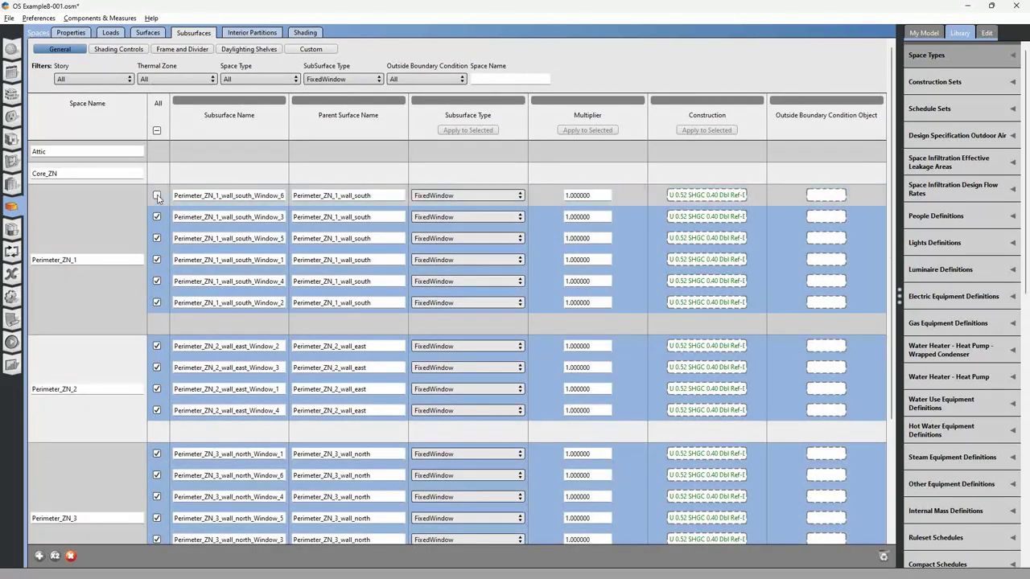
pyautogui.click(463, 197)
pyautogui.click(465, 209)
pyautogui.click(469, 130)
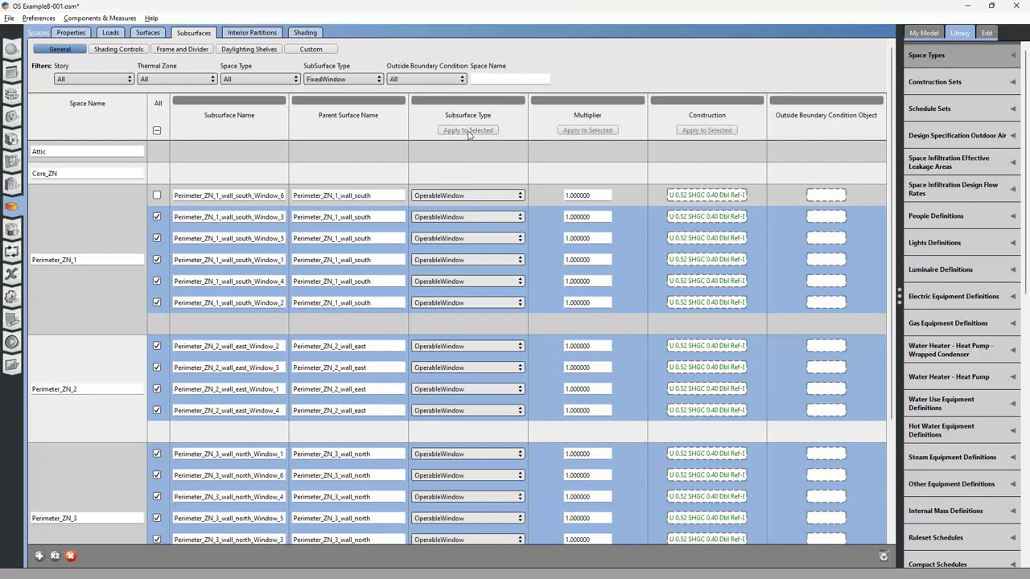
pyautogui.scroll(-3, 473, 313)
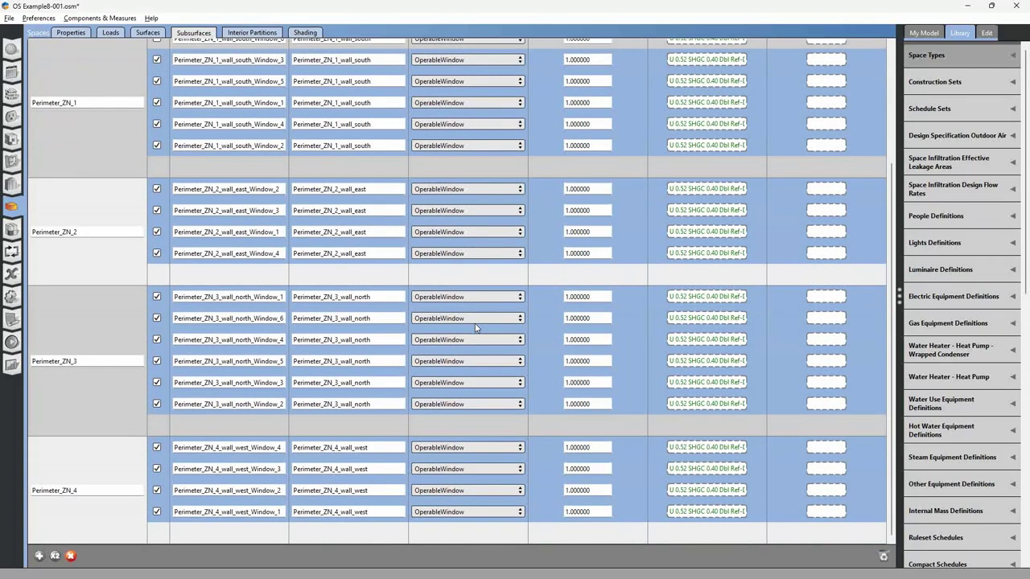
pyautogui.scroll(3, 475, 324)
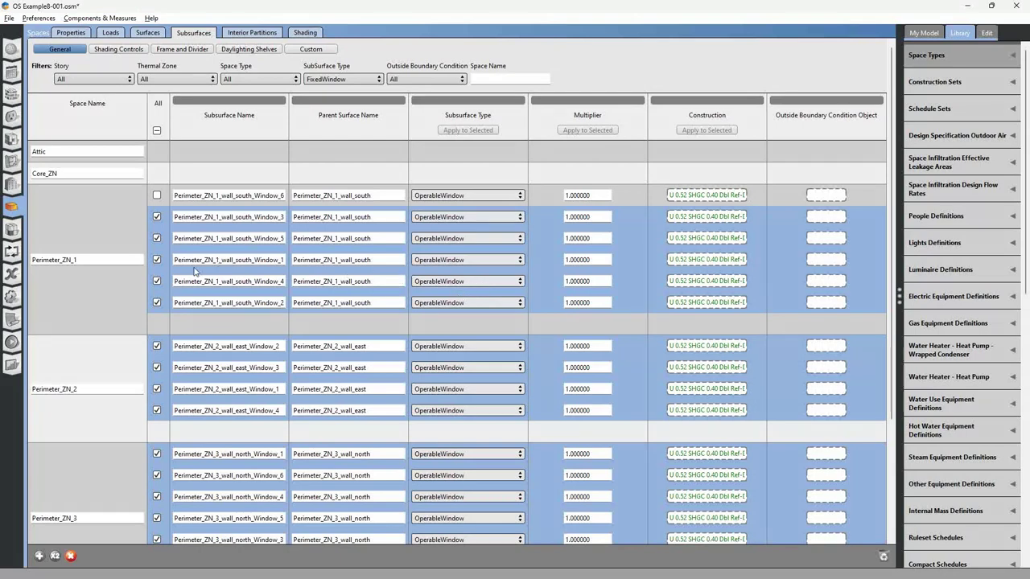
pyautogui.click(10, 18)
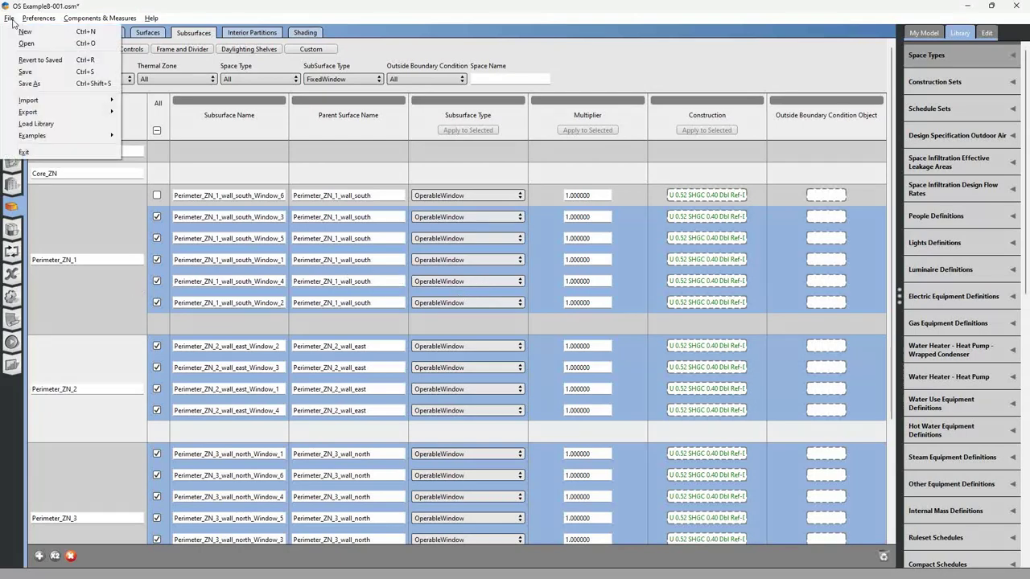
pyautogui.click(30, 71)
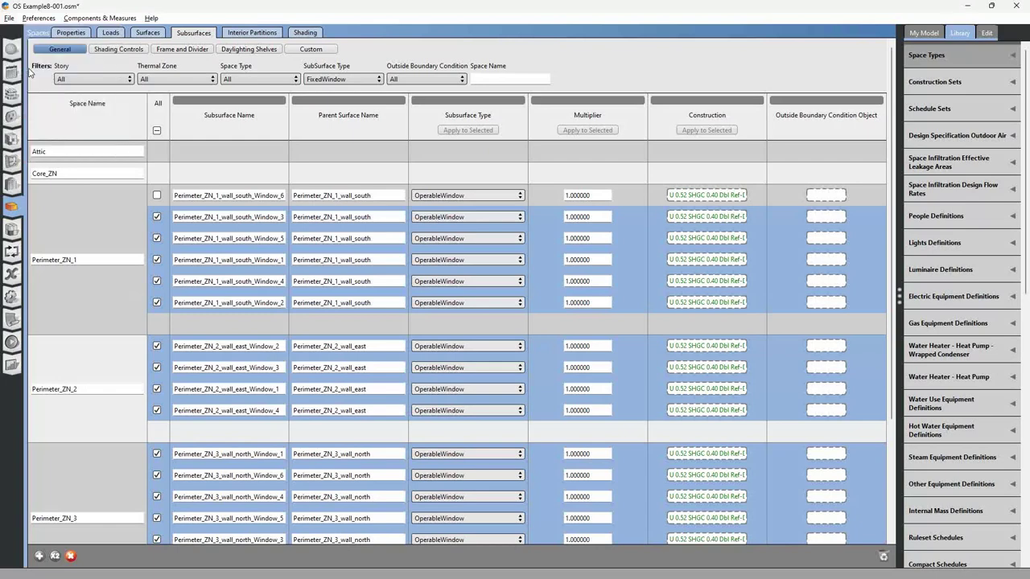
# Step: Add the user's own (My) Add Wind and Stack Open Area measure from the Fenestration library to the project's OpenStudio Measures
pyautogui.click(12, 321)
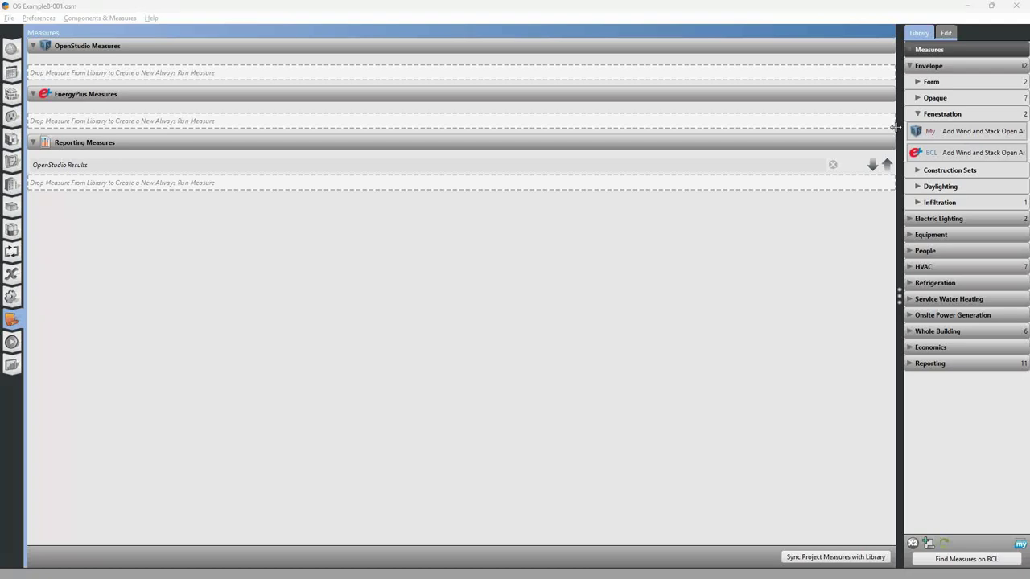
pyautogui.moveTo(898, 128); pyautogui.dragTo(867, 131)
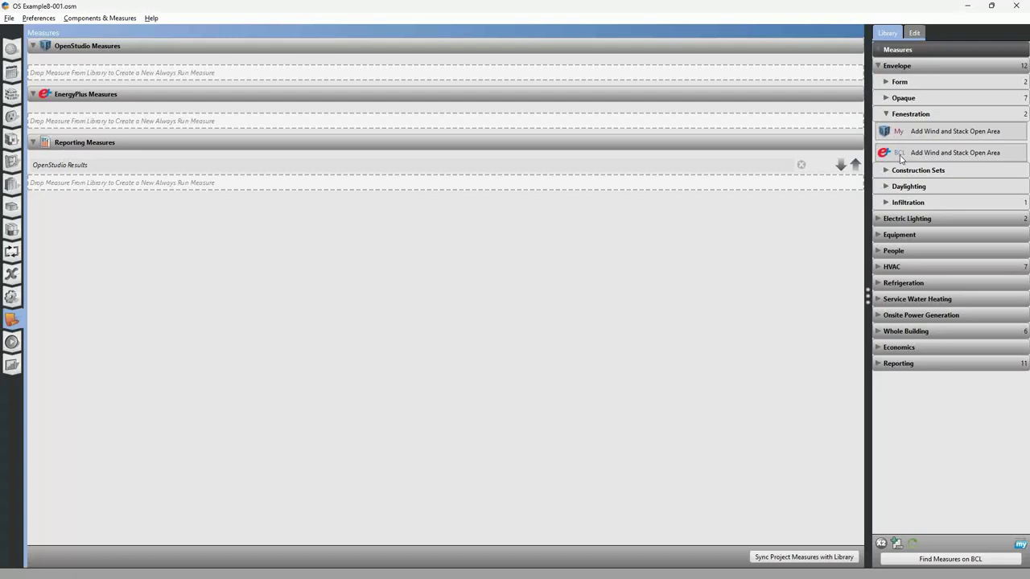
pyautogui.moveTo(906, 158)
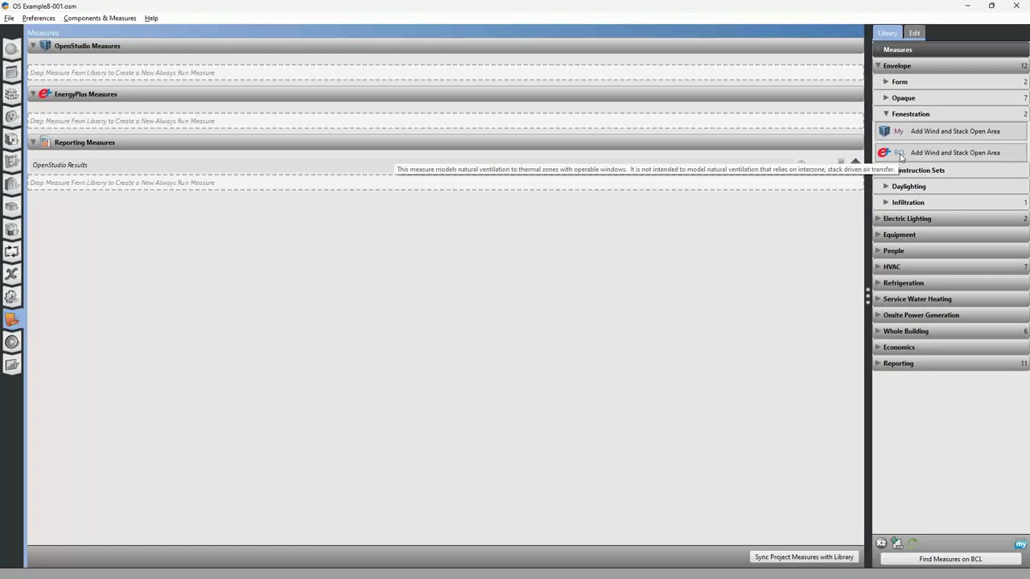
pyautogui.moveTo(905, 135)
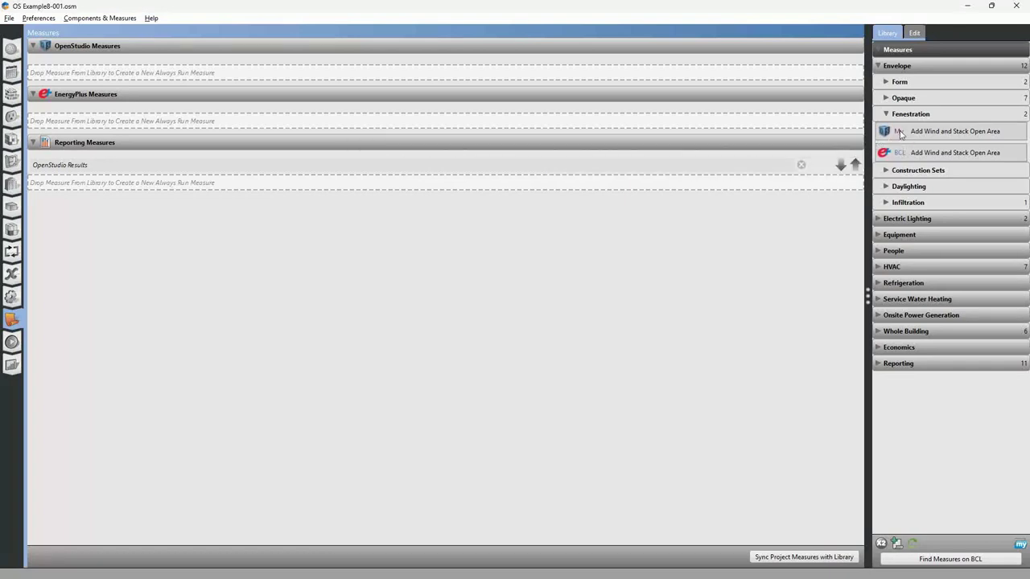
pyautogui.moveTo(903, 135); pyautogui.dragTo(454, 70)
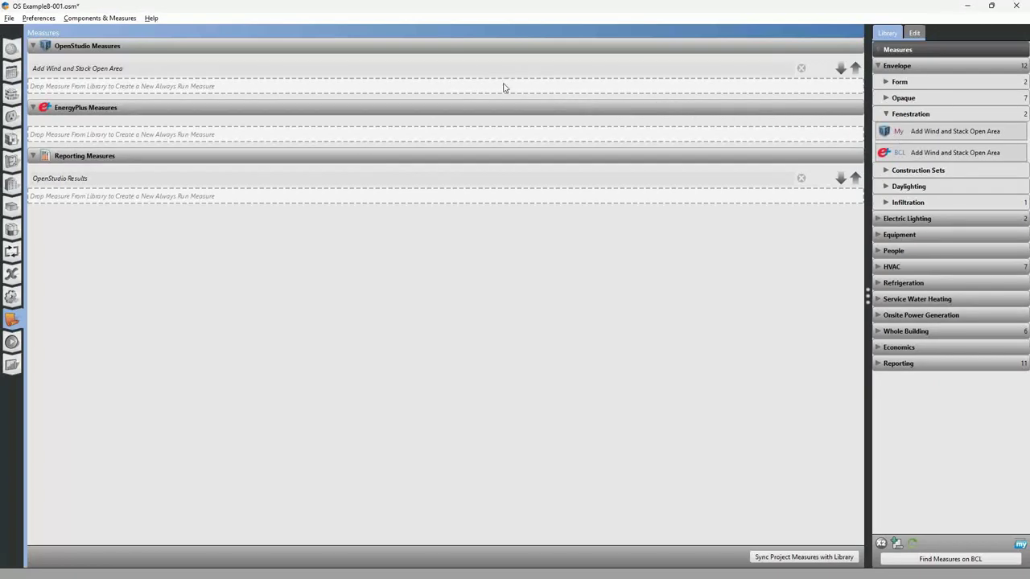
# Step: Show the Add Wind and Stack Open Area inputs and review the window construction choices, keeping *All Operable Windows*
pyautogui.click(121, 70)
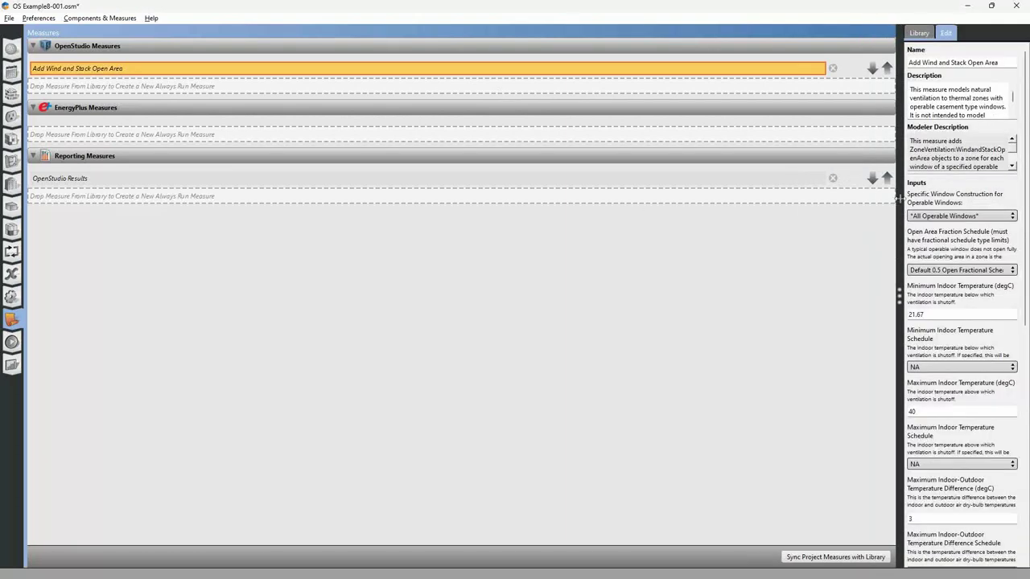
pyautogui.moveTo(899, 200); pyautogui.dragTo(778, 200)
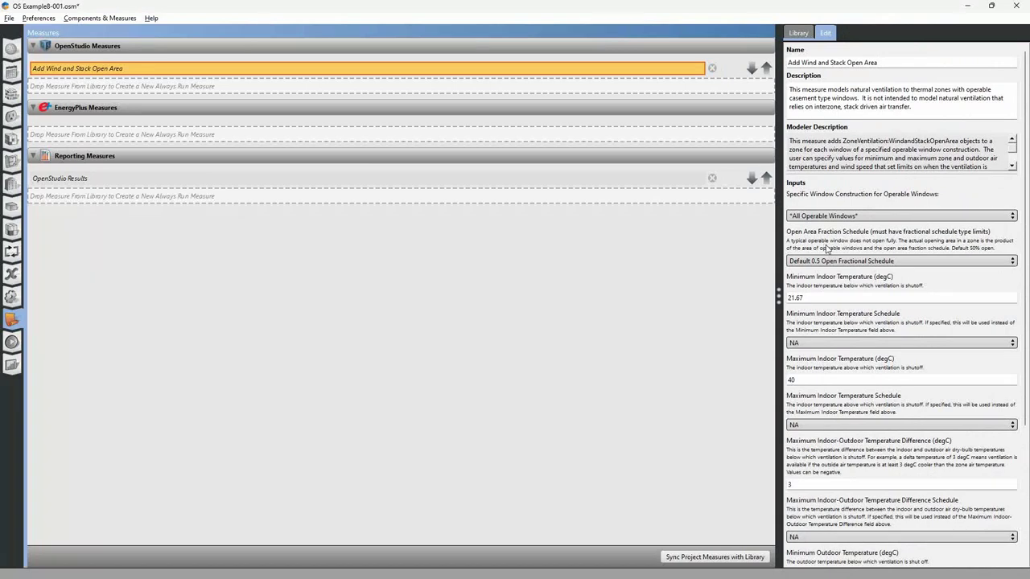
pyautogui.click(876, 216)
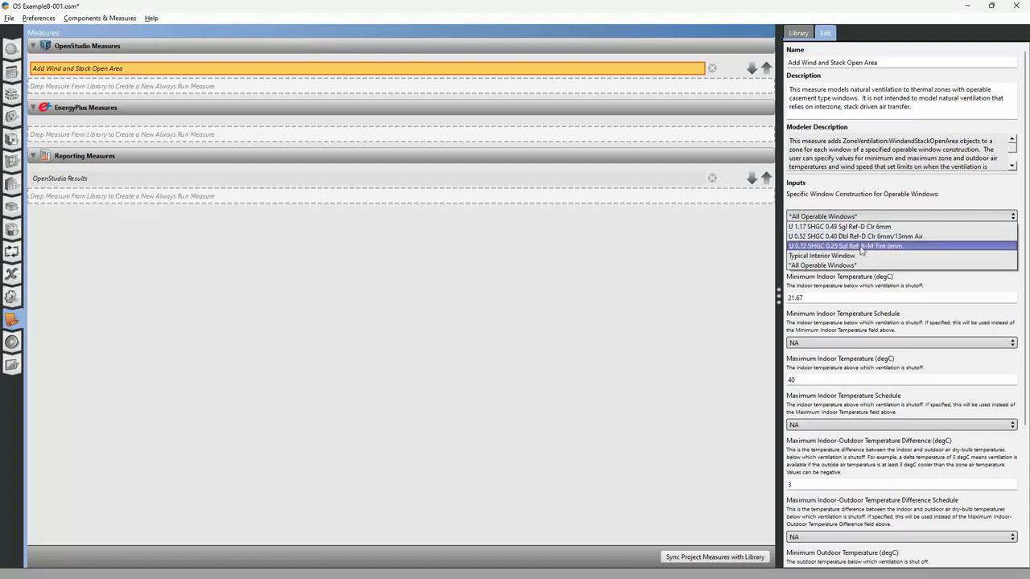
pyautogui.click(877, 190)
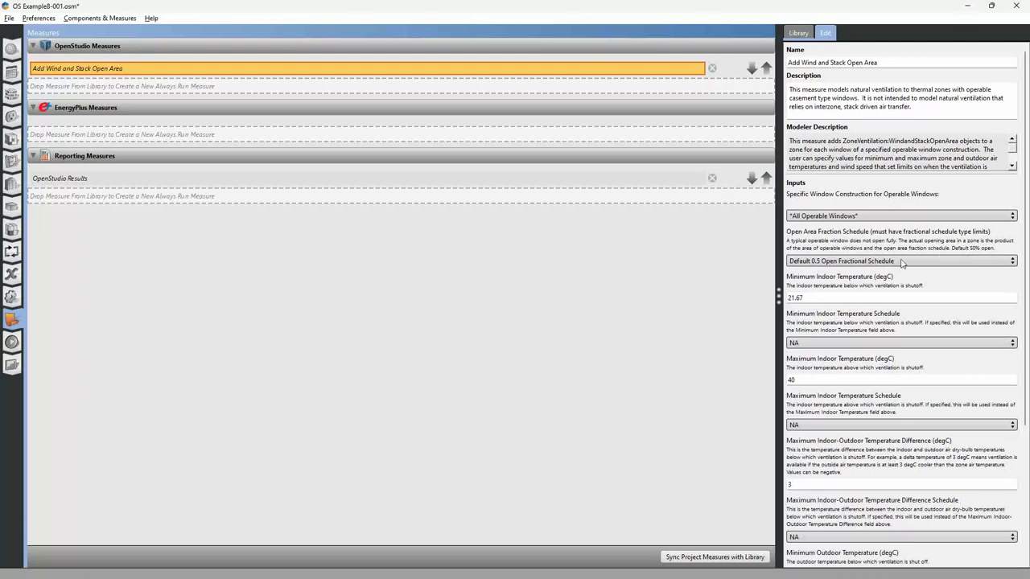
# Step: Switch to the annotated casement window image in Snipping Tool and mark the open sash's upper edge with the red pen
pyautogui.hotkey('alt', 'Tab')
pyautogui.click(789, 260)
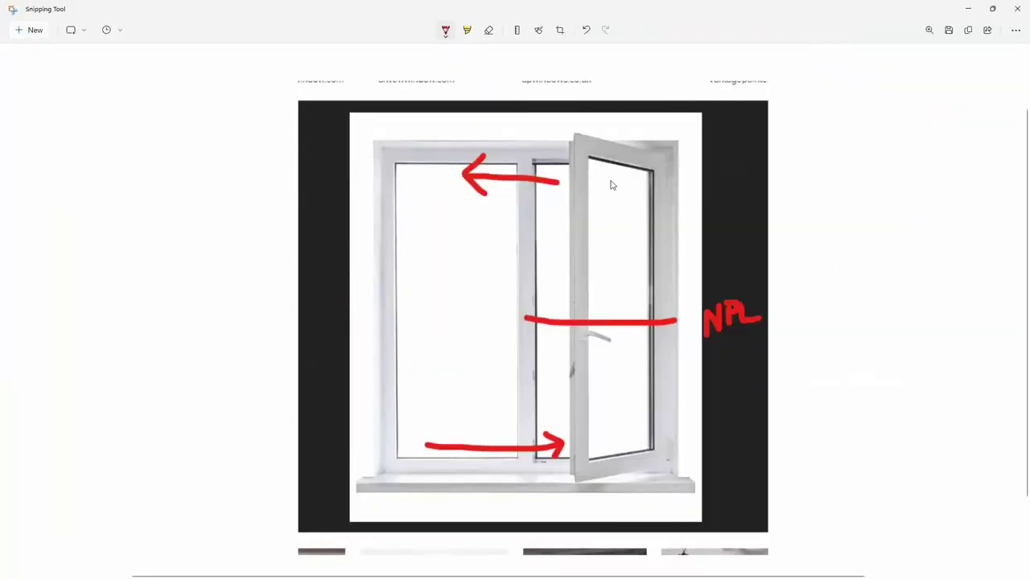
pyautogui.click(447, 32)
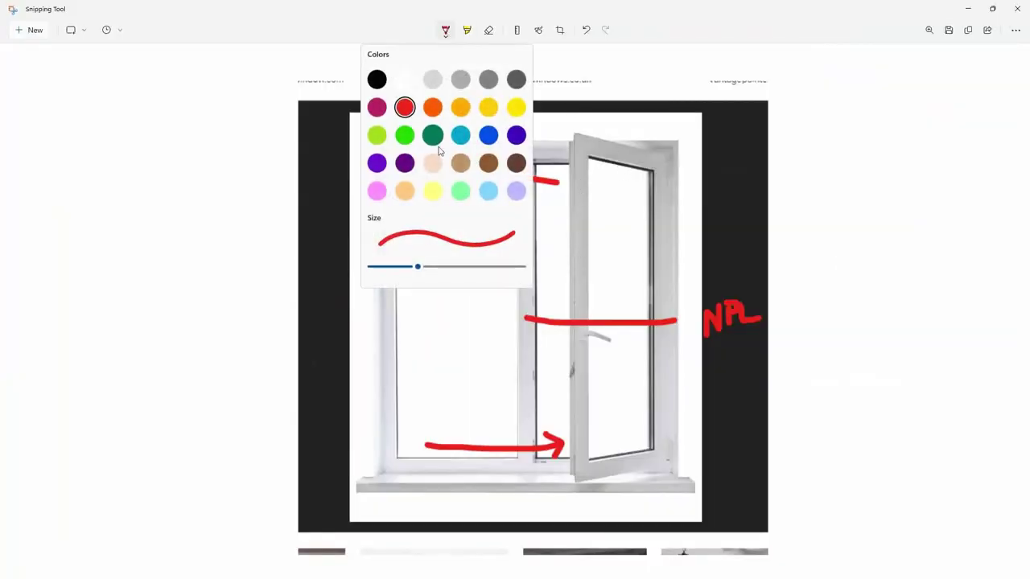
pyautogui.click(404, 107)
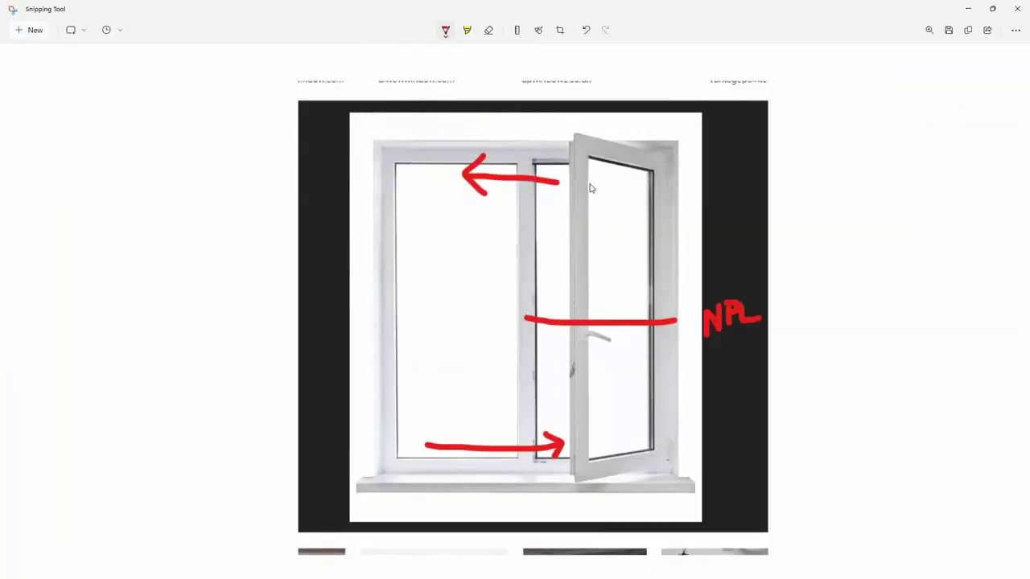
pyautogui.moveTo(614, 121)
pyautogui.mouseDown()
pyautogui.moveTo(648, 140)
pyautogui.moveTo(635, 151)
pyautogui.mouseUp()
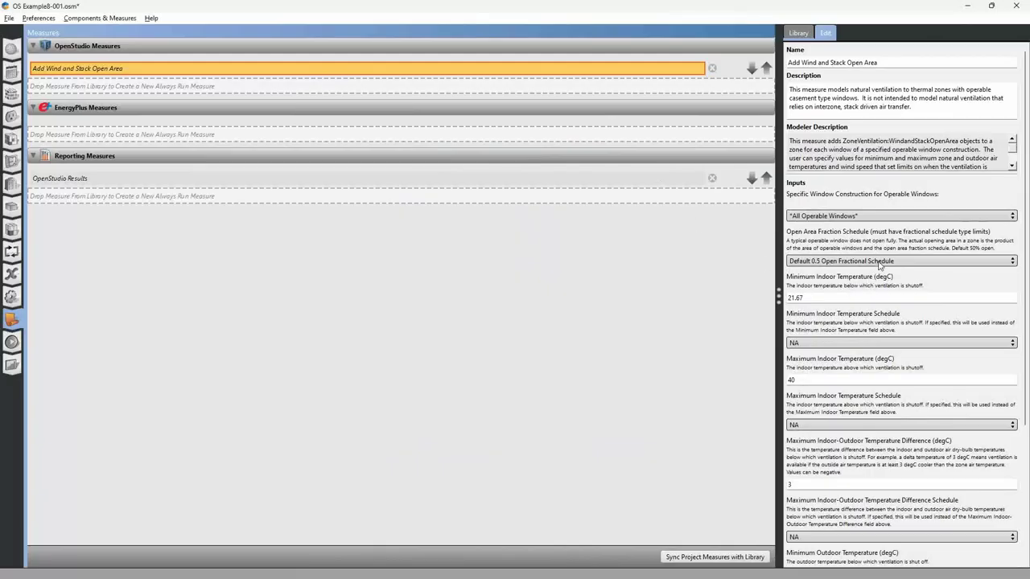
# Step: Back in OpenStudio, review the measure's Open Area Fraction Schedule choices, keeping Default 0.5 Open Fractional Schedule
pyautogui.click(879, 265)
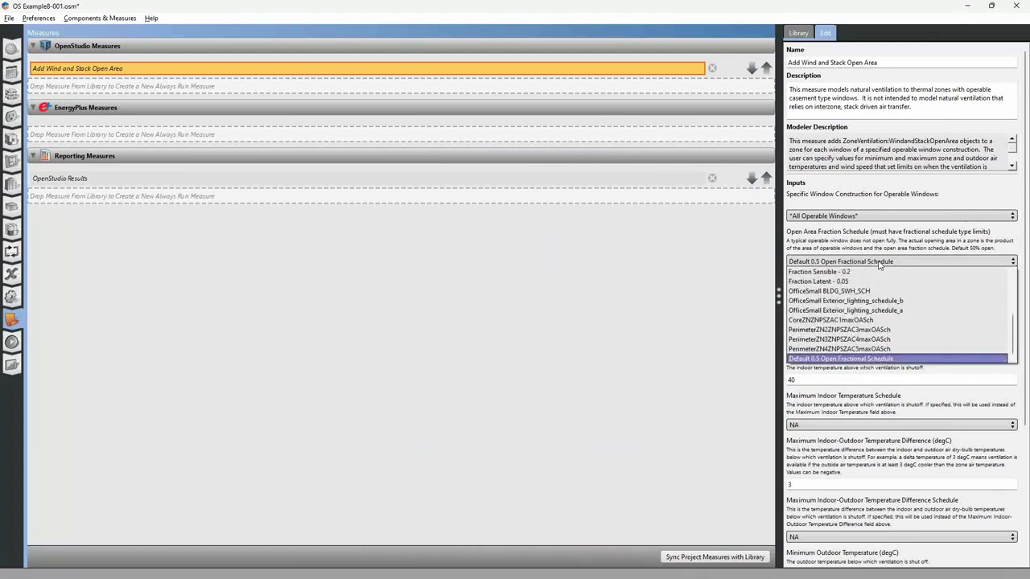
pyautogui.click(880, 262)
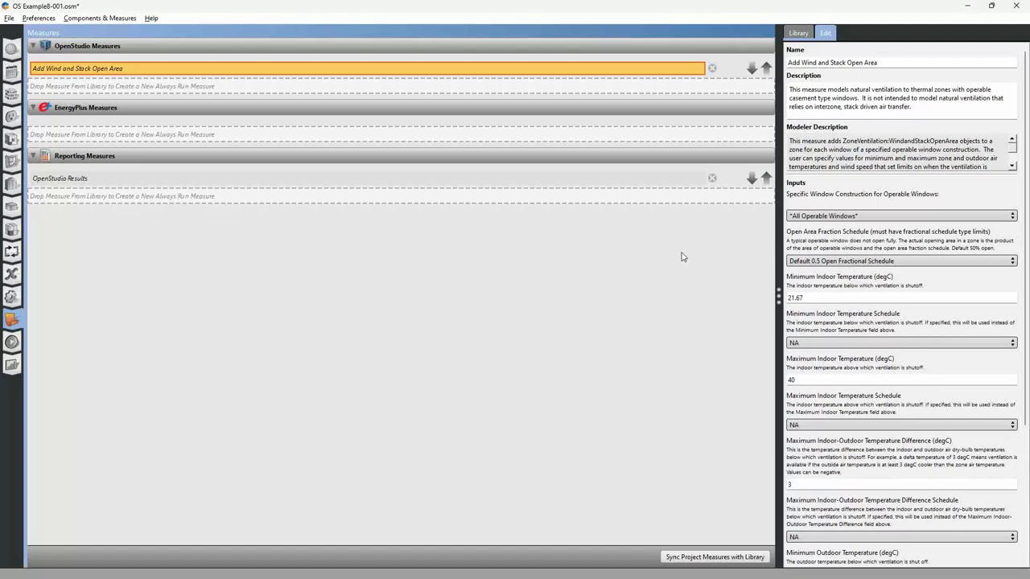
# Step: Create a new schedule of type Fractional and set its default day profile to 0.75 for the whole day
pyautogui.click(12, 74)
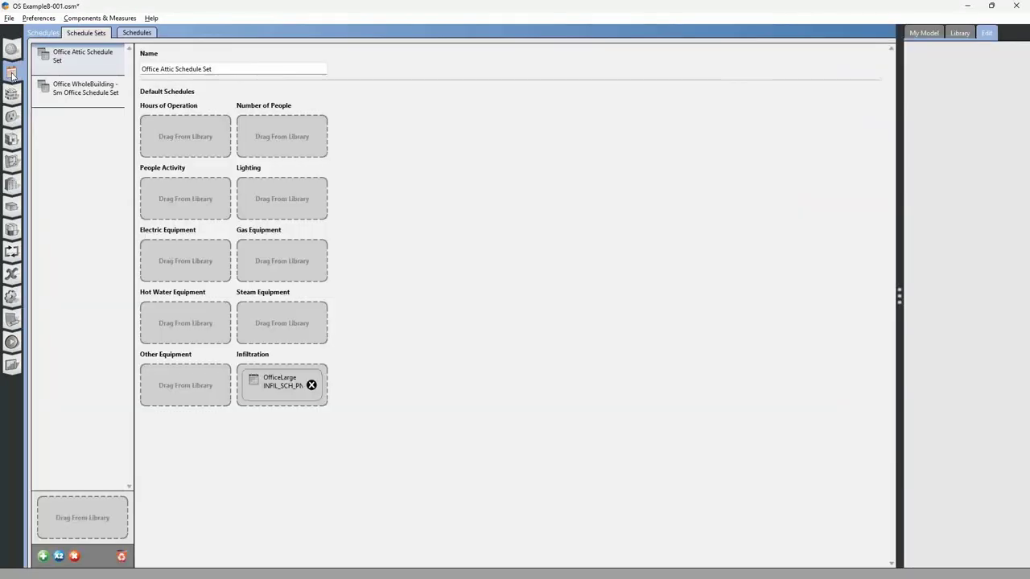
pyautogui.click(136, 33)
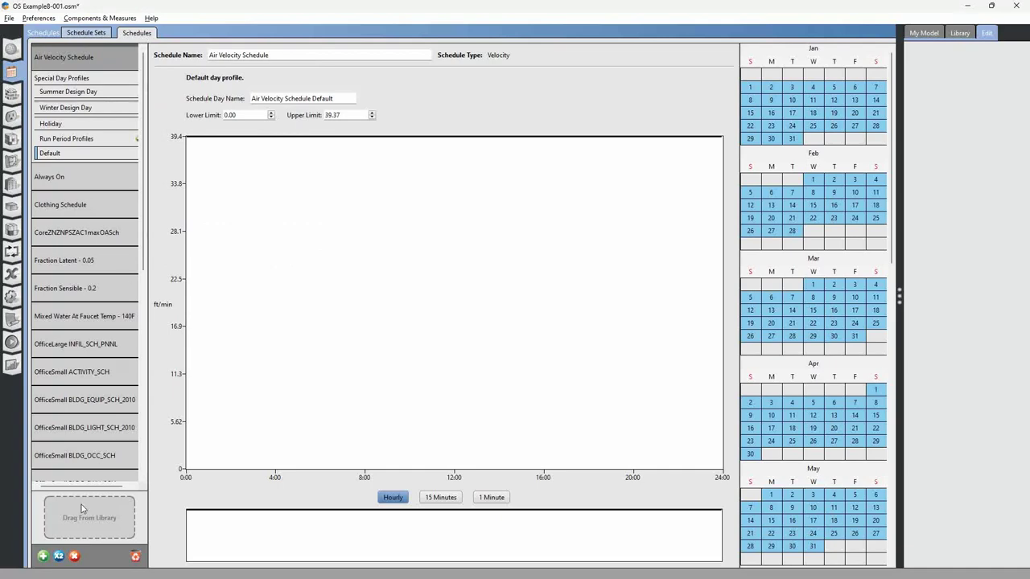
pyautogui.click(42, 556)
pyautogui.click(371, 214)
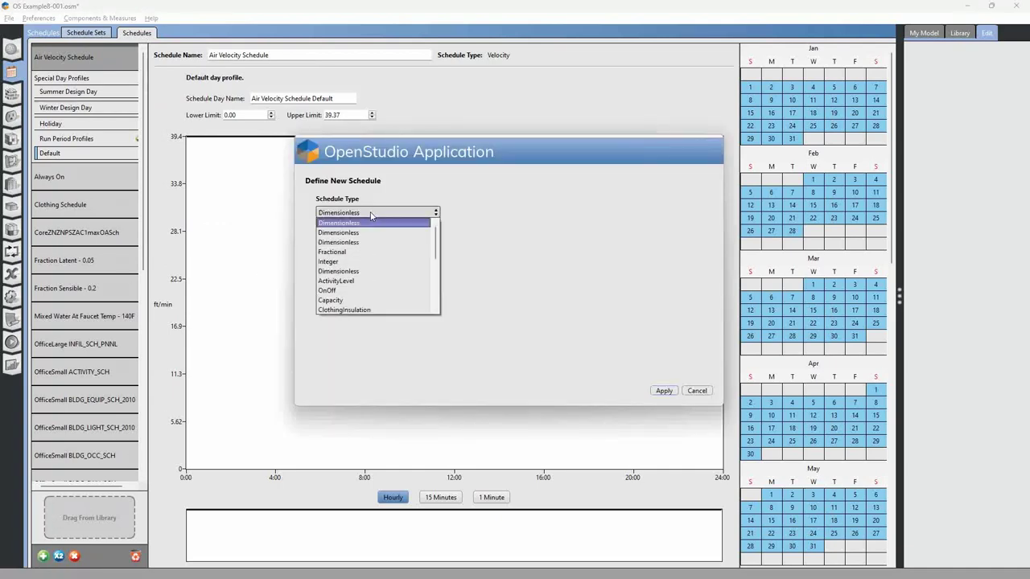
pyautogui.click(368, 253)
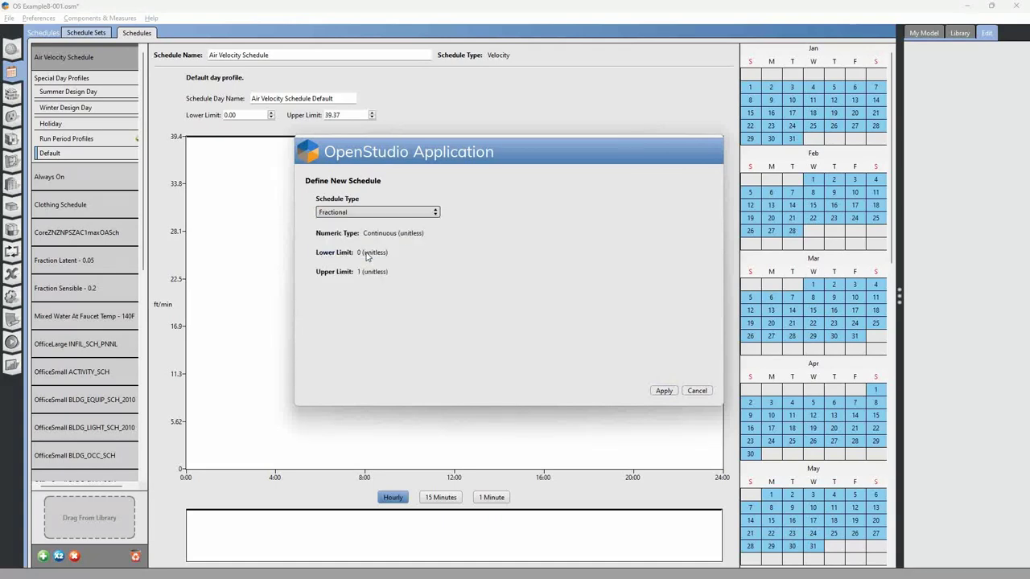
pyautogui.click(663, 392)
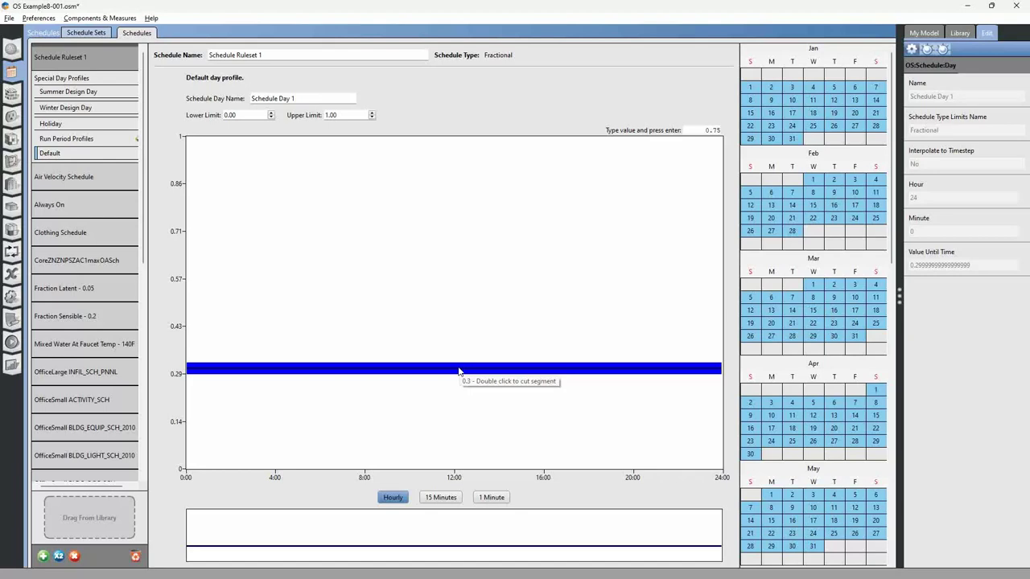
pyautogui.press('Return')
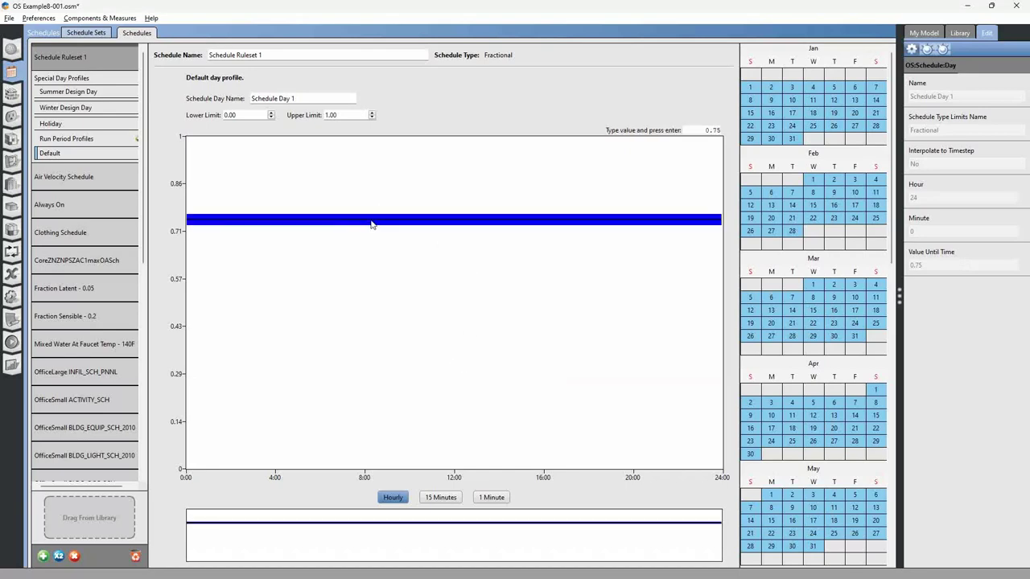
pyautogui.moveTo(379, 223)
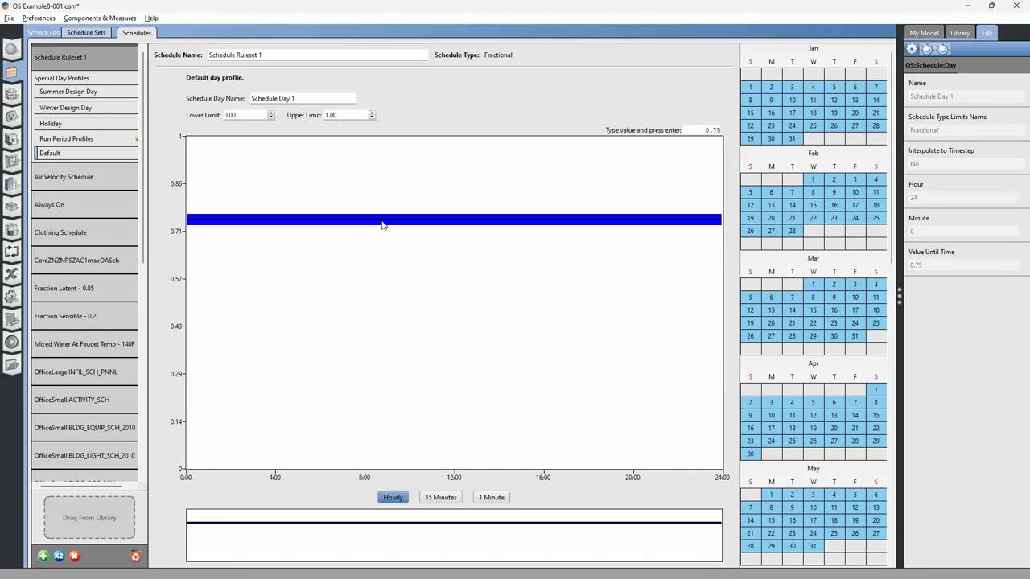
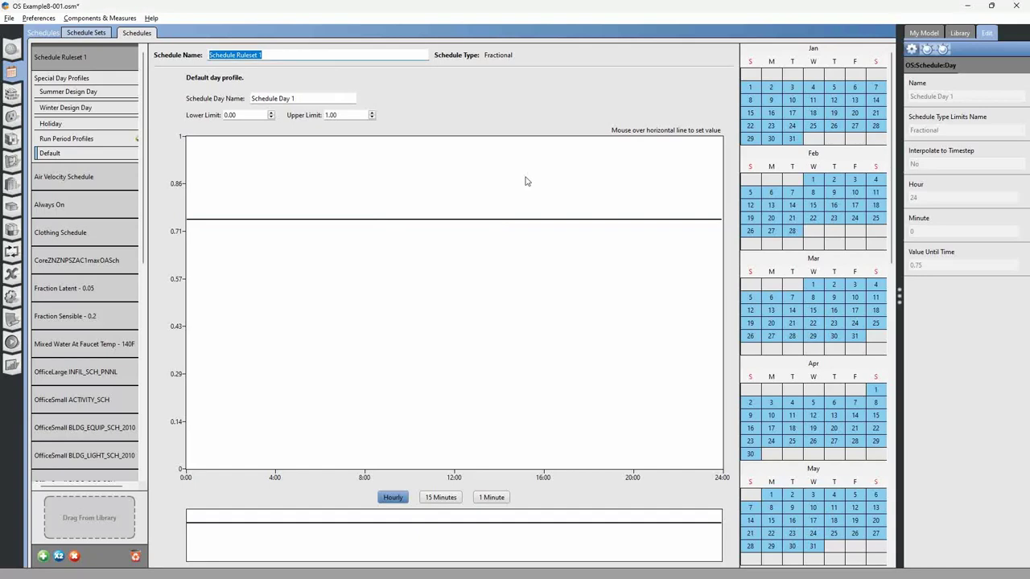
# Step: Rename the new schedule as Natural Vent Window Fraction Schedule
pyautogui.write('Natural')
pyautogui.press('BackSpace')
pyautogui.press('BackSpace')
pyautogui.press('BackSpace')
pyautogui.press('BackSpace')
pyautogui.press('BackSpace')
pyautogui.write('tural Vent Wind')
pyautogui.press('BackSpace')
pyautogui.press('BackSpace')
pyautogui.press('BackSpace')
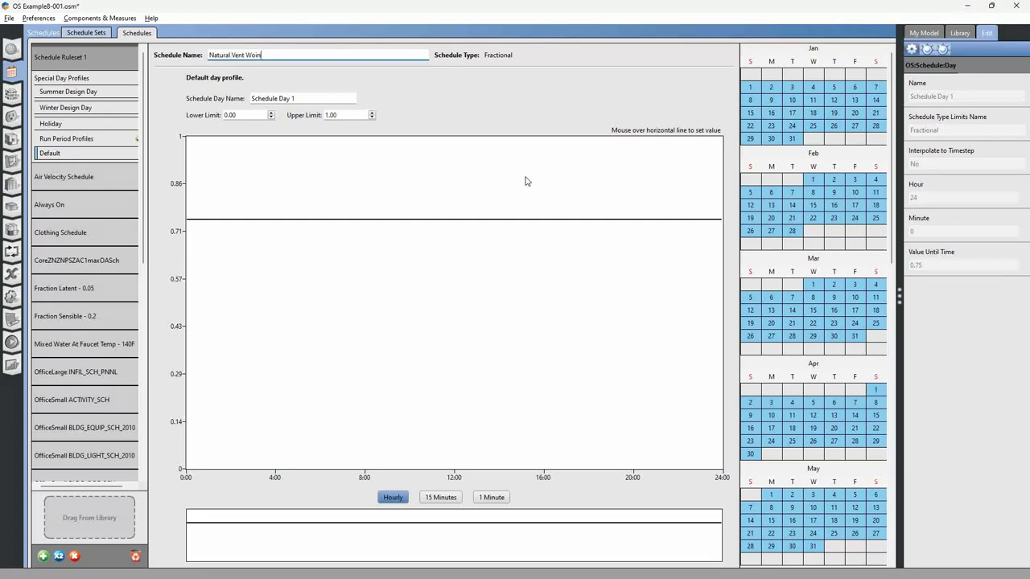
pyautogui.write('indow Fraction Schedule')
pyautogui.press('Return')
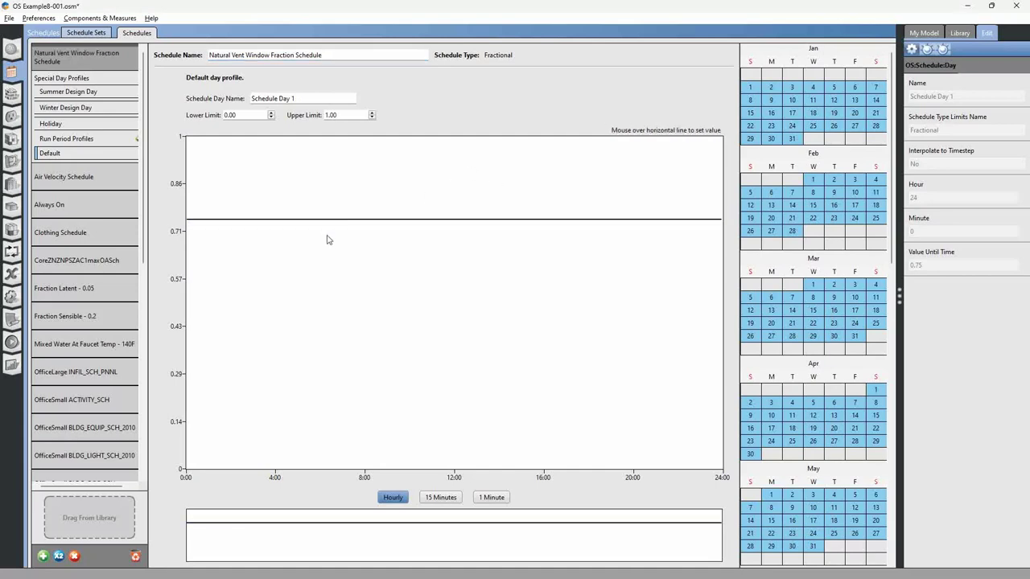
# Step: Split the default day profile at 8:00 and set the fraction before that hour to 0
pyautogui.moveTo(349, 224)
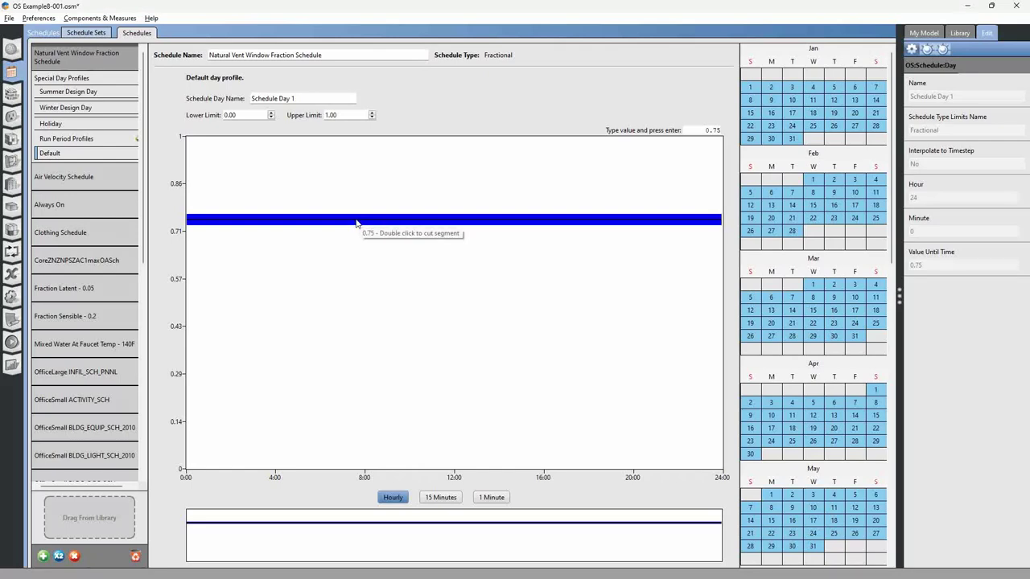
pyautogui.doubleClick(356, 221)
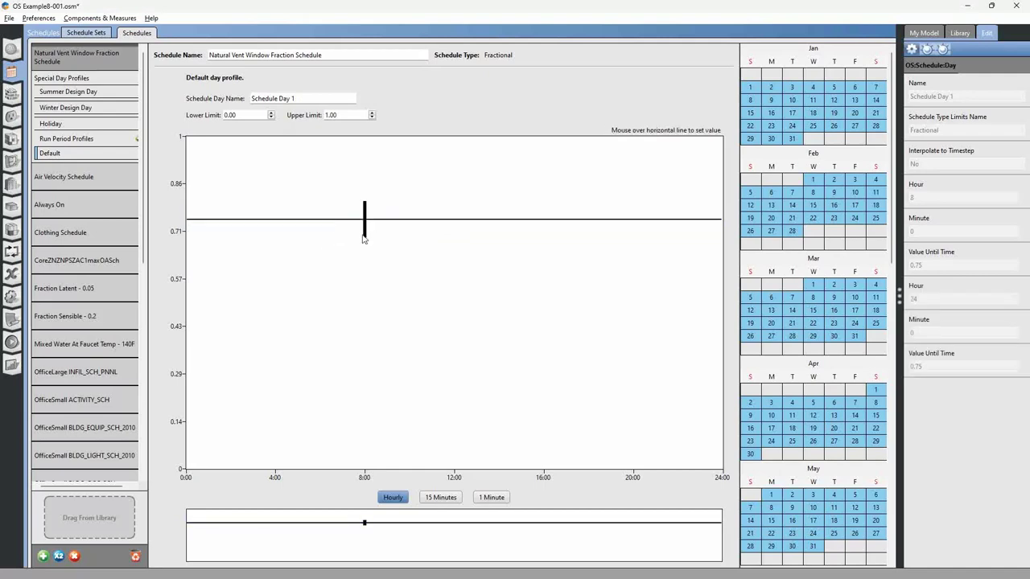
pyautogui.moveTo(324, 226)
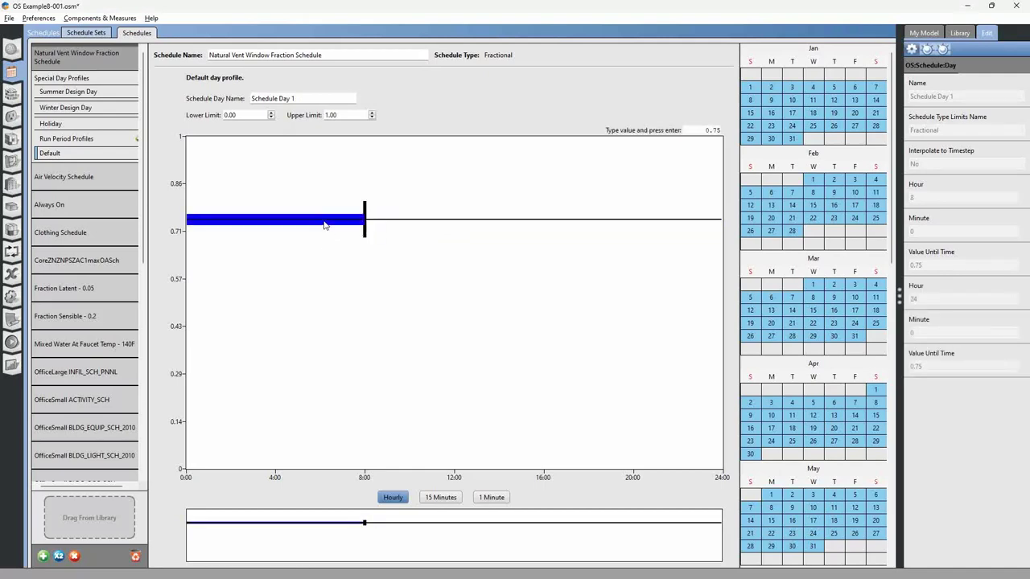
pyautogui.write('0')
pyautogui.press('Return')
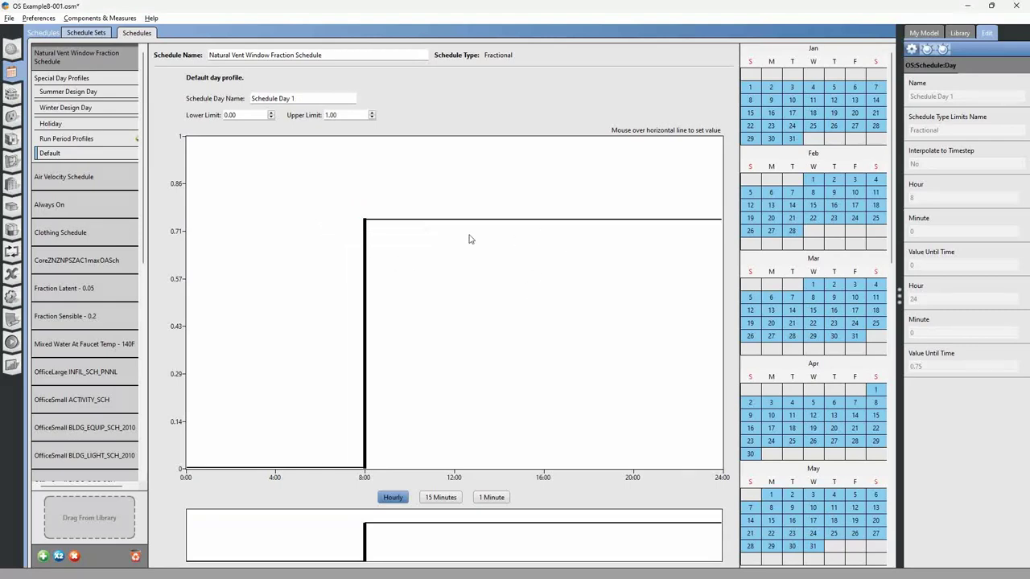
# Step: Split the default day profile at 16:00 and set the fraction from that hour to midnight to 0
pyautogui.moveTo(398, 226)
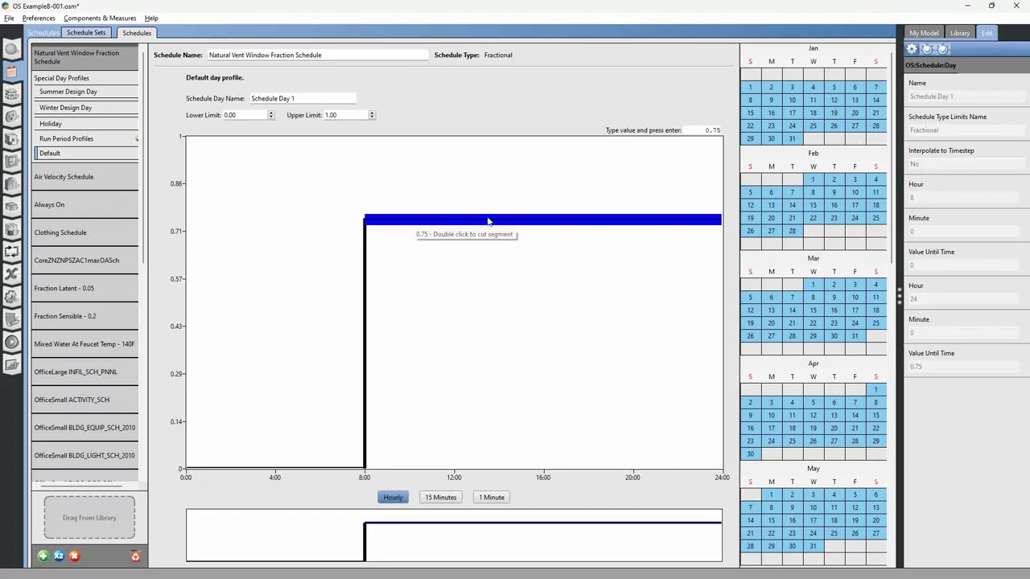
pyautogui.doubleClick(545, 223)
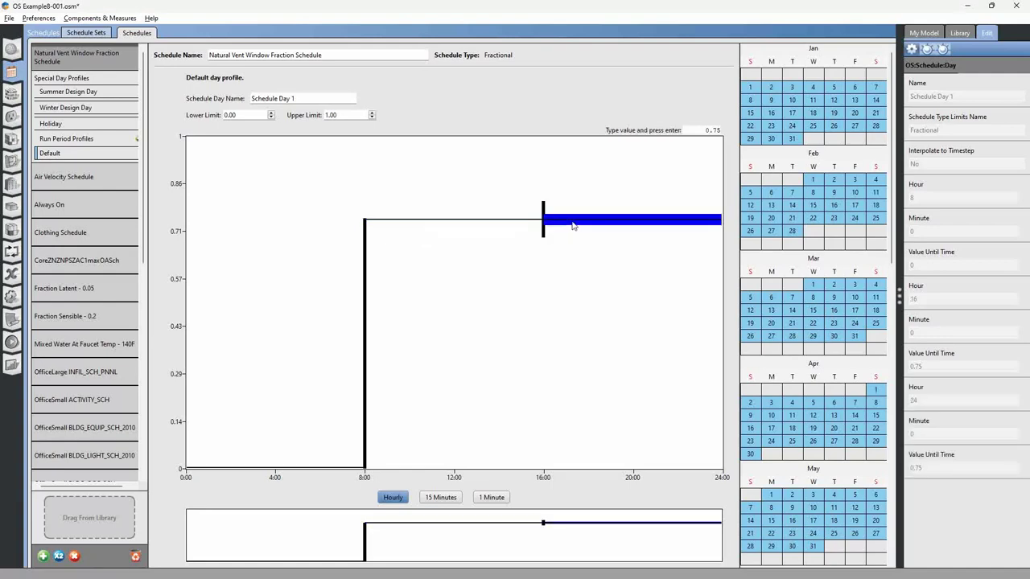
pyautogui.write('0')
pyautogui.press('Return')
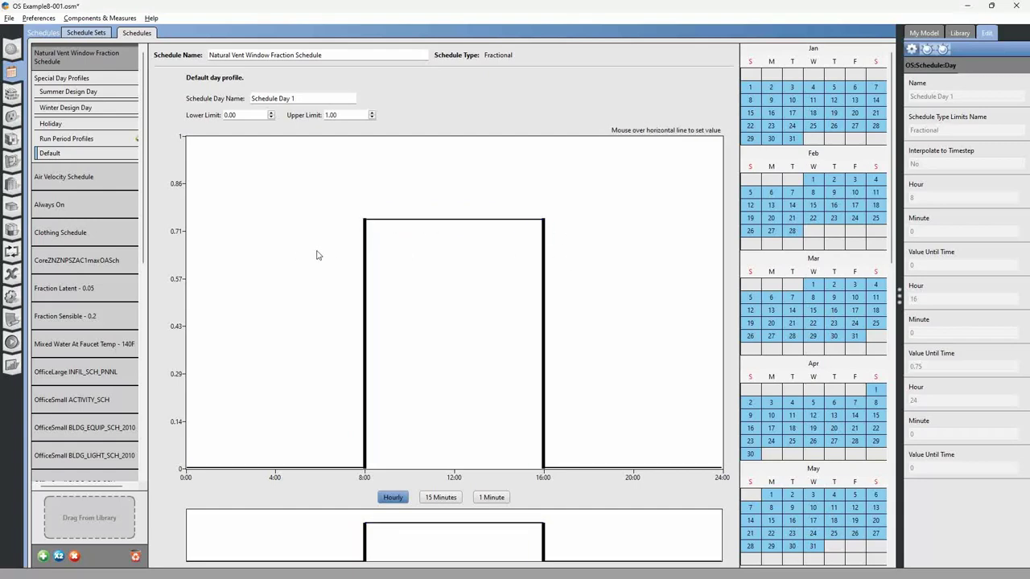
# Step: Set the Open Area Fraction Schedule of the Add Wind and Stack Open Area measure to Natural Vent Window Fraction Schedule
pyautogui.click(13, 320)
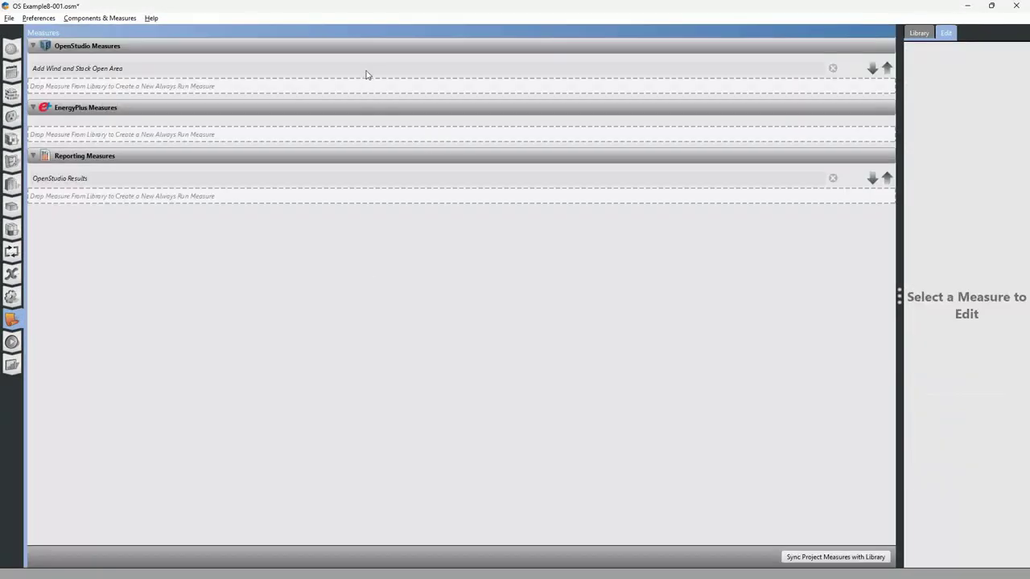
pyautogui.click(366, 71)
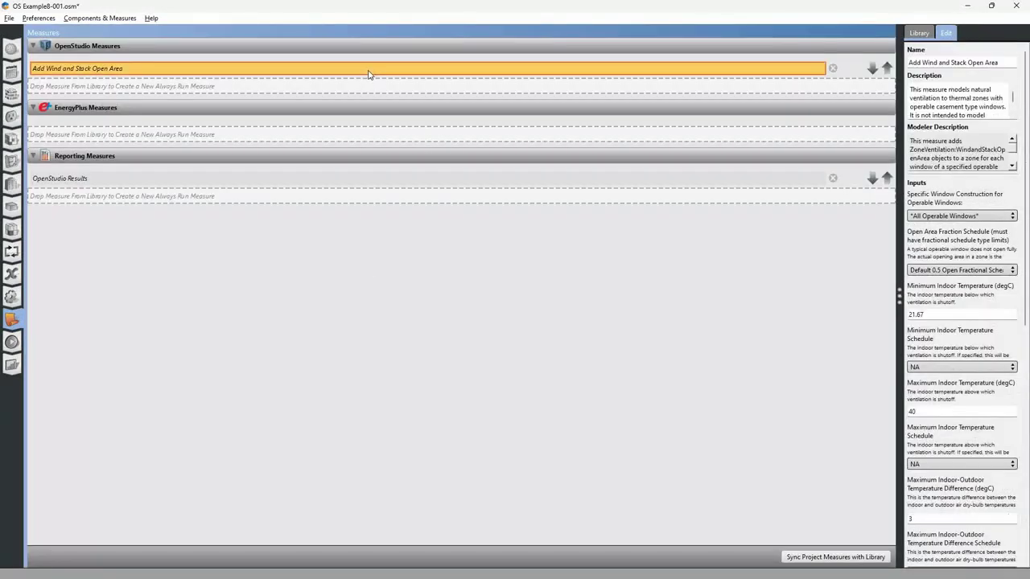
pyautogui.click(959, 271)
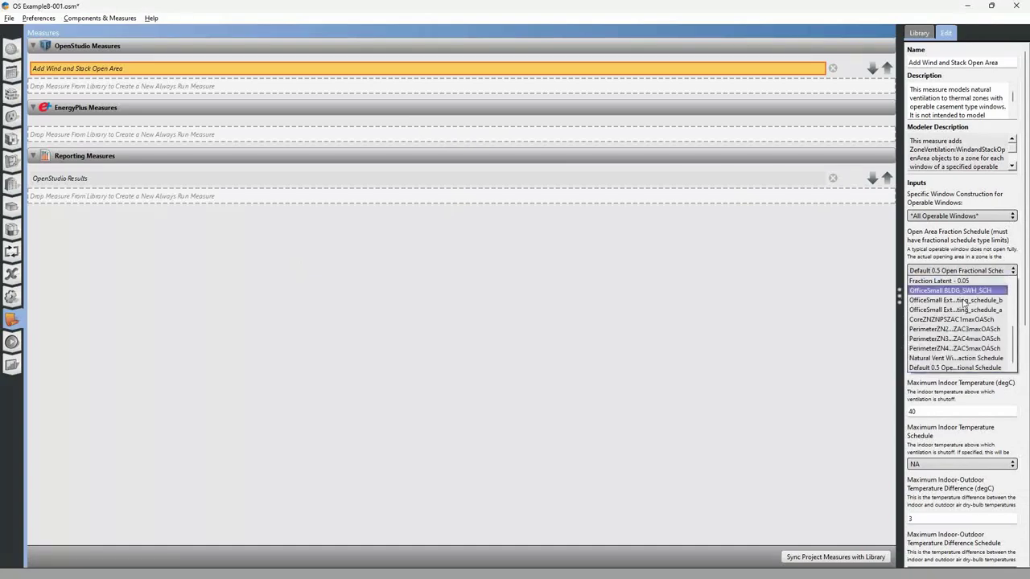
pyautogui.click(898, 342)
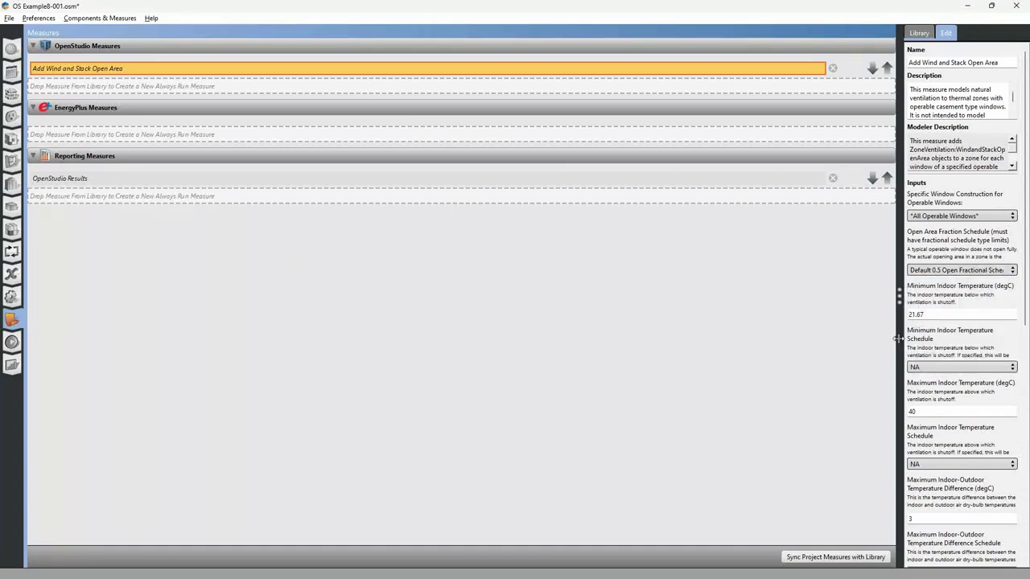
pyautogui.moveTo(898, 342); pyautogui.dragTo(766, 342)
pyautogui.click(853, 263)
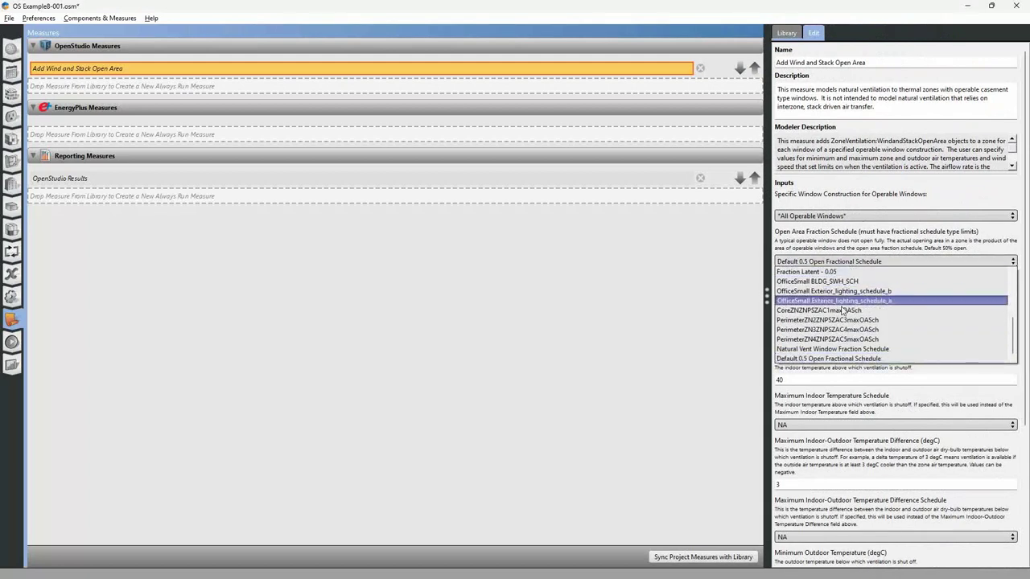
pyautogui.click(891, 349)
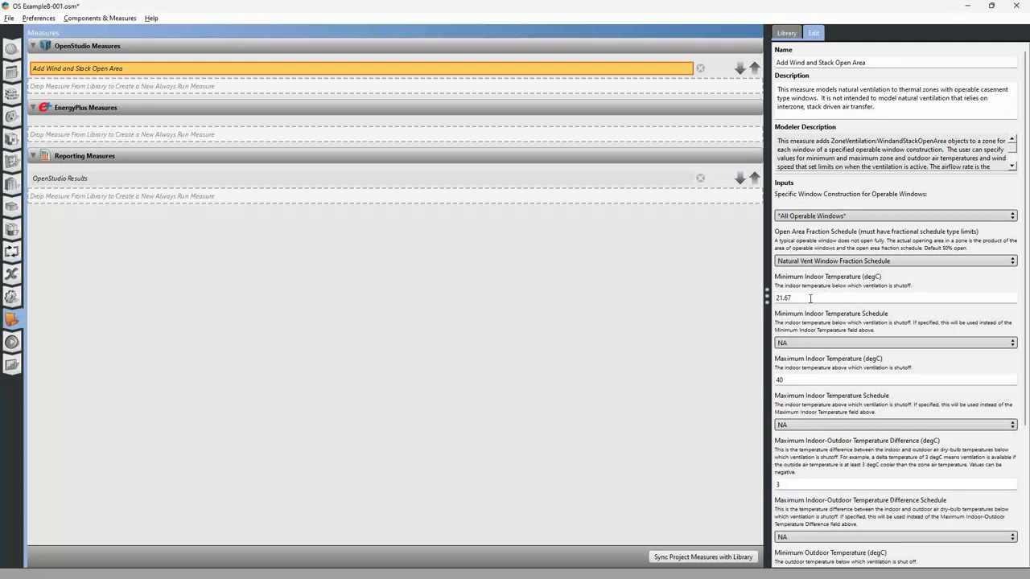
# Step: Review the measure's indoor temperature limits, indoor-outdoor temperature difference, outdoor temperature limits and maximum wind speed, keeping the default values
pyautogui.click(840, 297)
pyautogui.click(826, 378)
pyautogui.click(825, 381)
pyautogui.moveTo(819, 382); pyautogui.dragTo(771, 379)
pyautogui.click(802, 380)
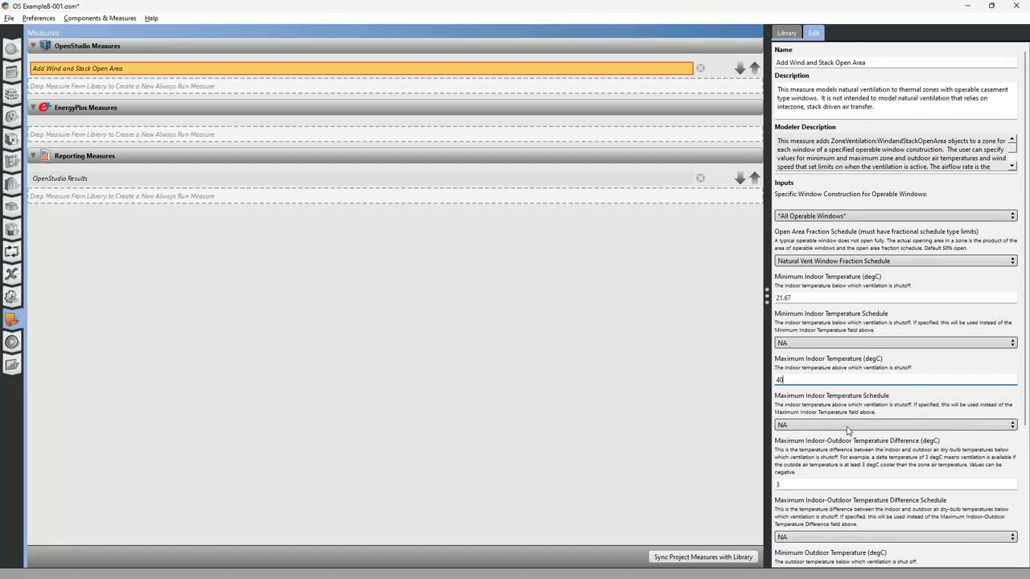
pyautogui.click(836, 486)
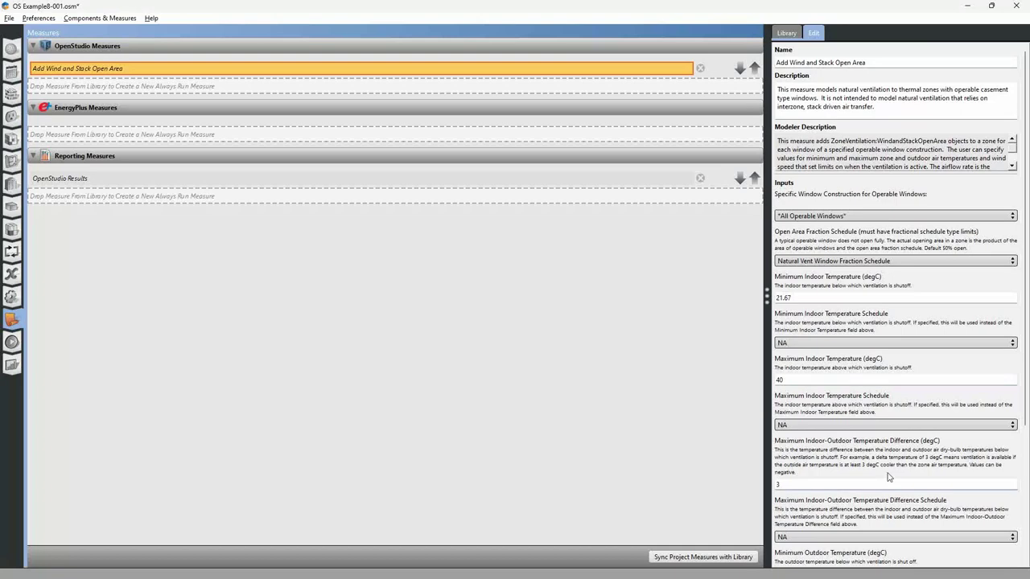
pyautogui.moveTo(1026, 329); pyautogui.dragTo(1027, 423)
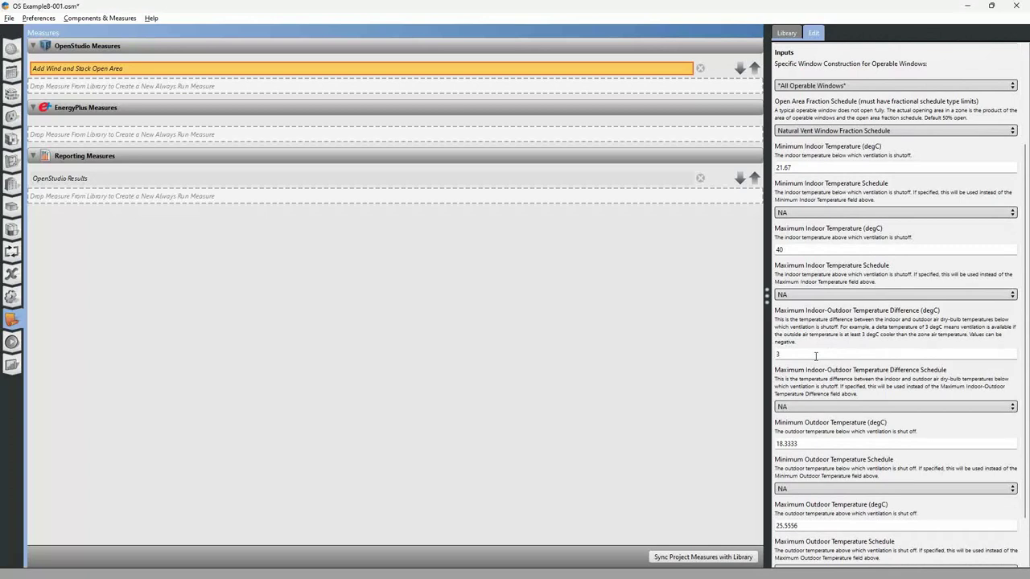
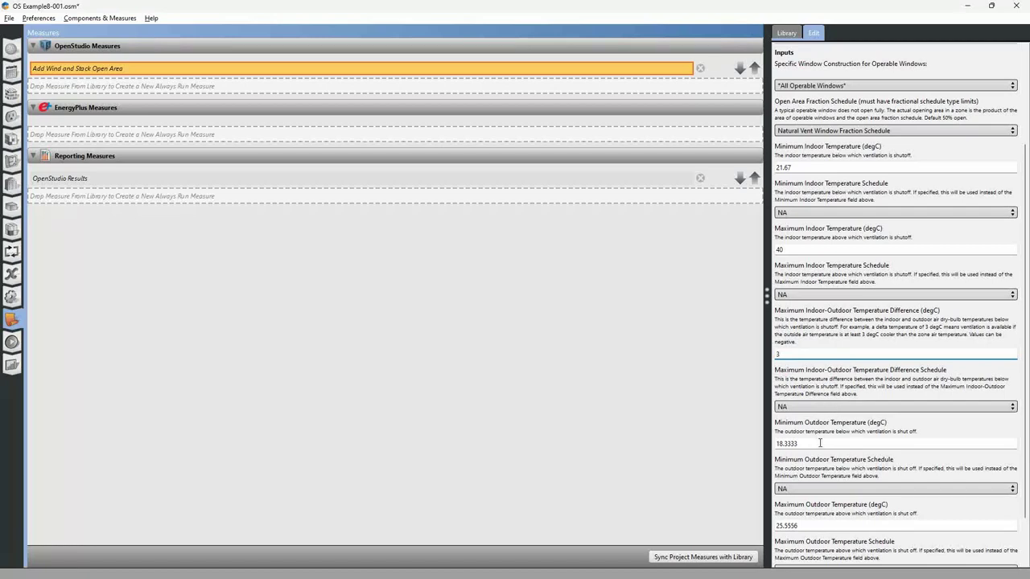
pyautogui.click(818, 439)
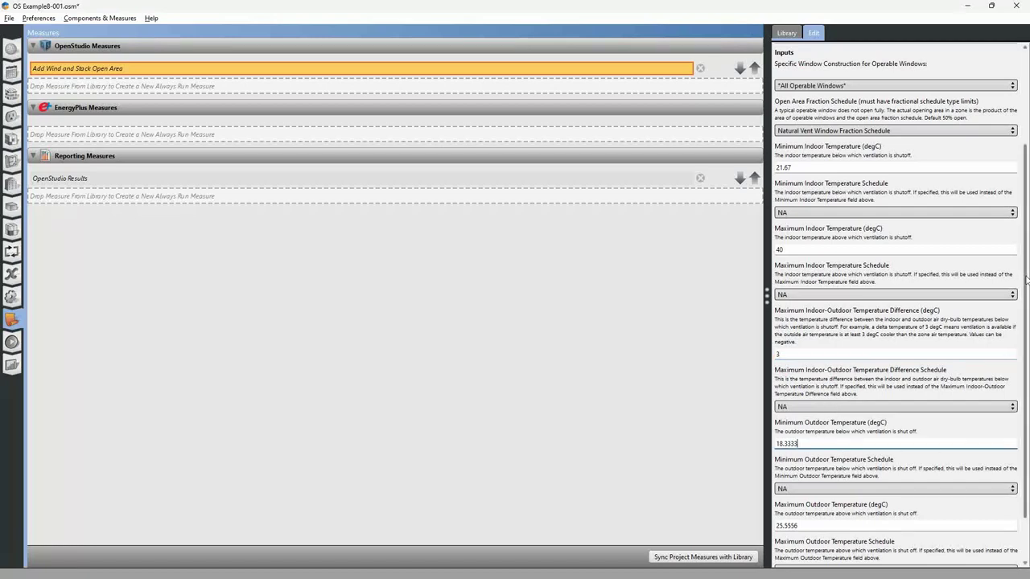
pyautogui.scroll(-2, 865, 387)
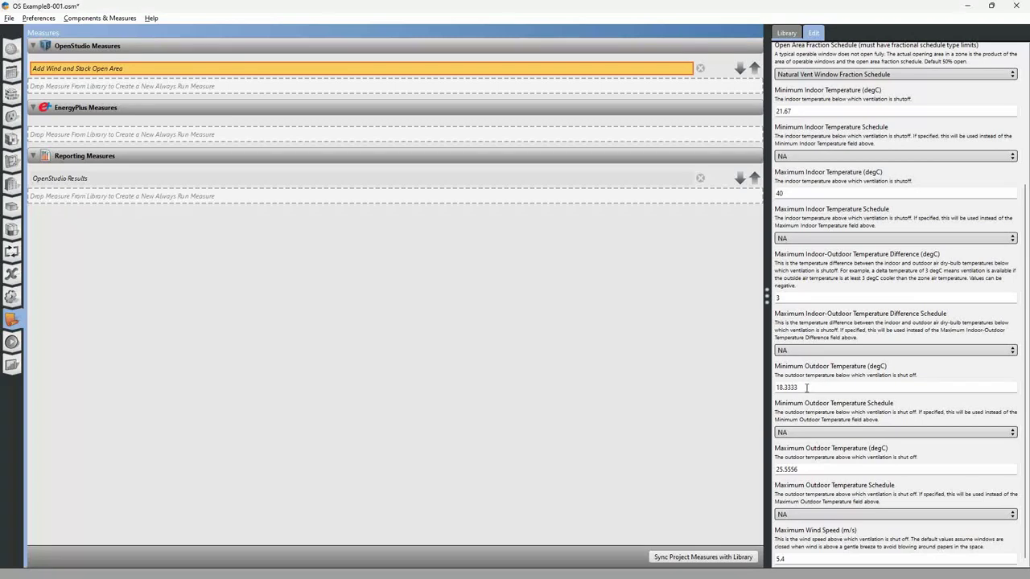
# Step: Examine the minimum and maximum outdoor temperature and maximum wind speed values of the Add Wind and Stack Open Area measure
pyautogui.click(804, 388)
pyautogui.doubleClick(795, 387)
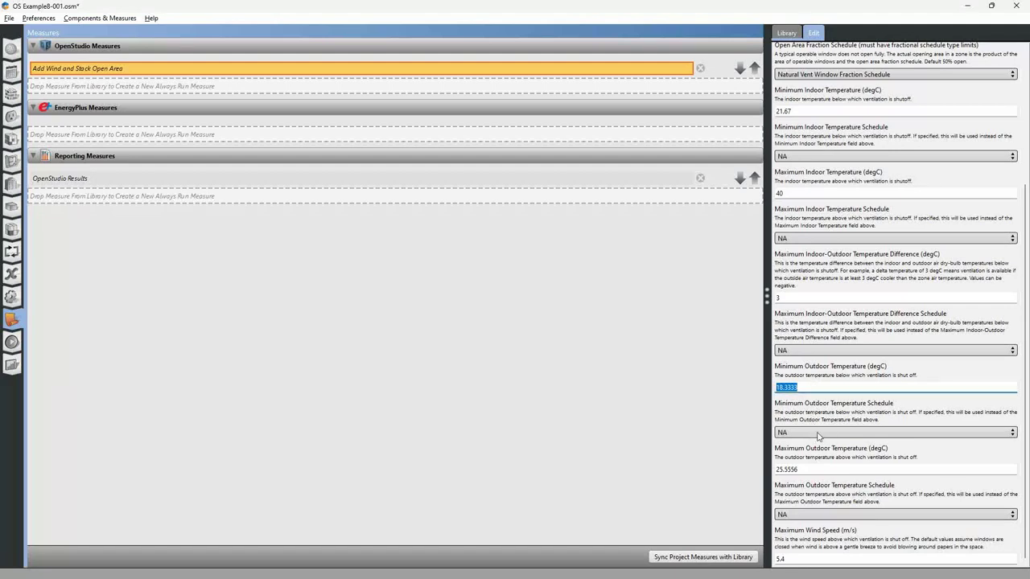
pyautogui.click(818, 469)
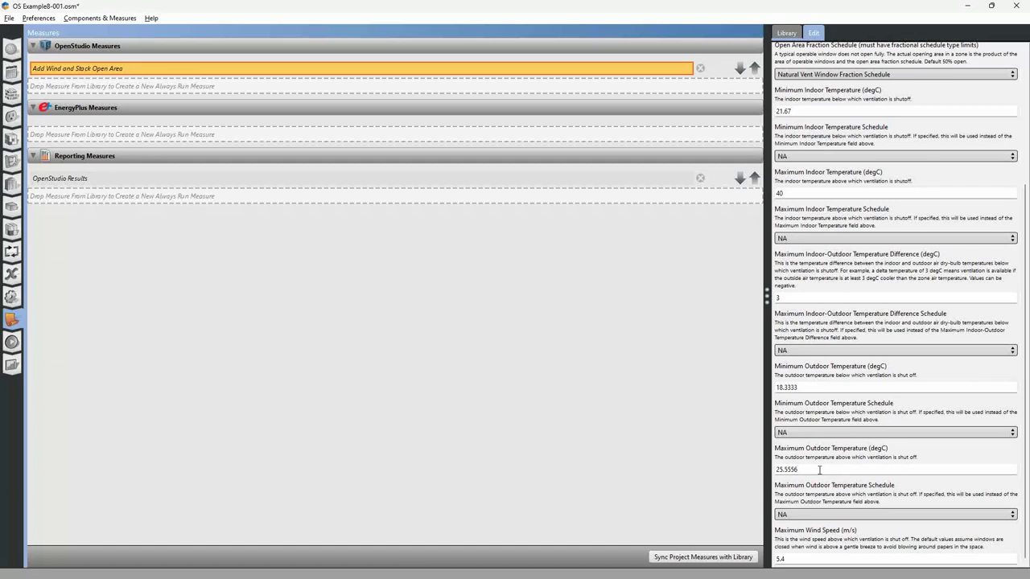
pyautogui.moveTo(816, 469); pyautogui.dragTo(777, 469)
pyautogui.click(805, 470)
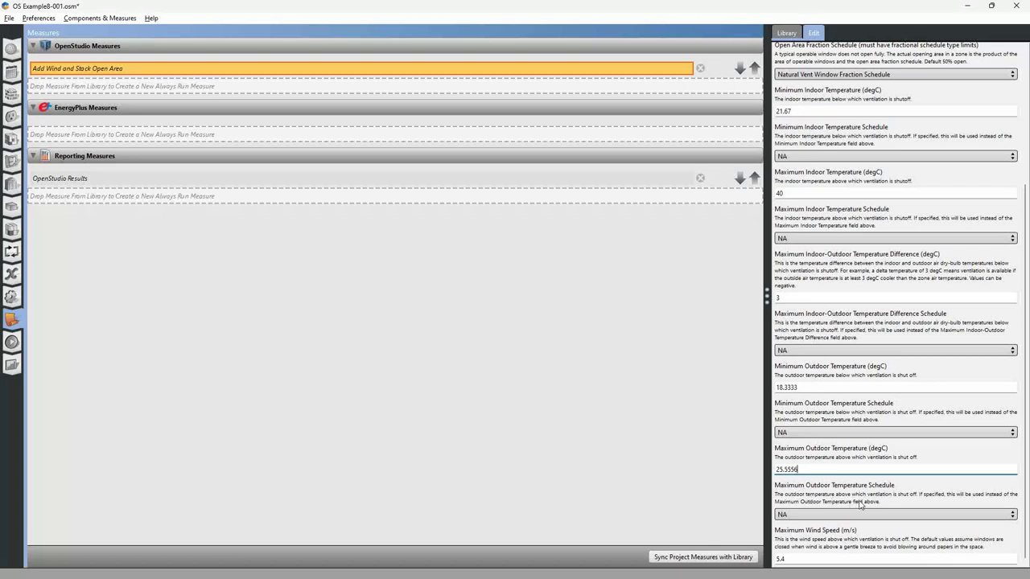
pyautogui.click(846, 559)
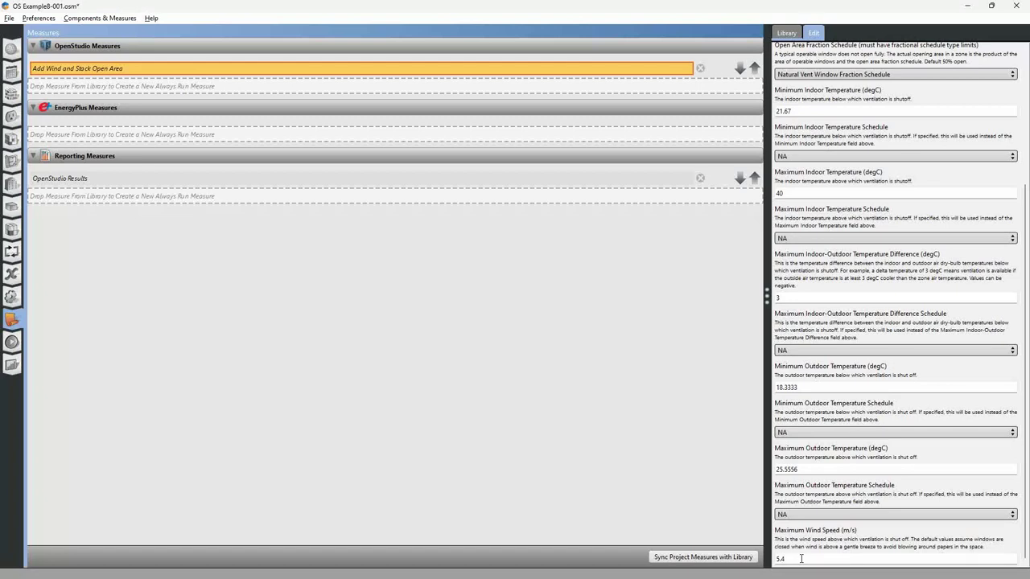
pyautogui.moveTo(788, 558); pyautogui.dragTo(776, 558)
# Step: Run the simulation with the natural ventilation measure and open its OpenStudio Results report
pyautogui.click(11, 344)
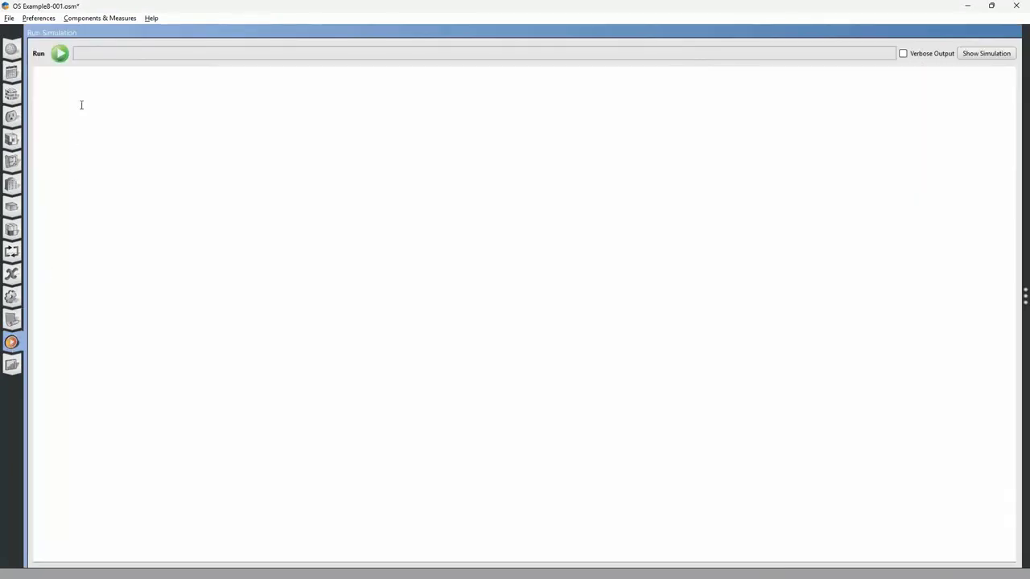
pyautogui.click(59, 54)
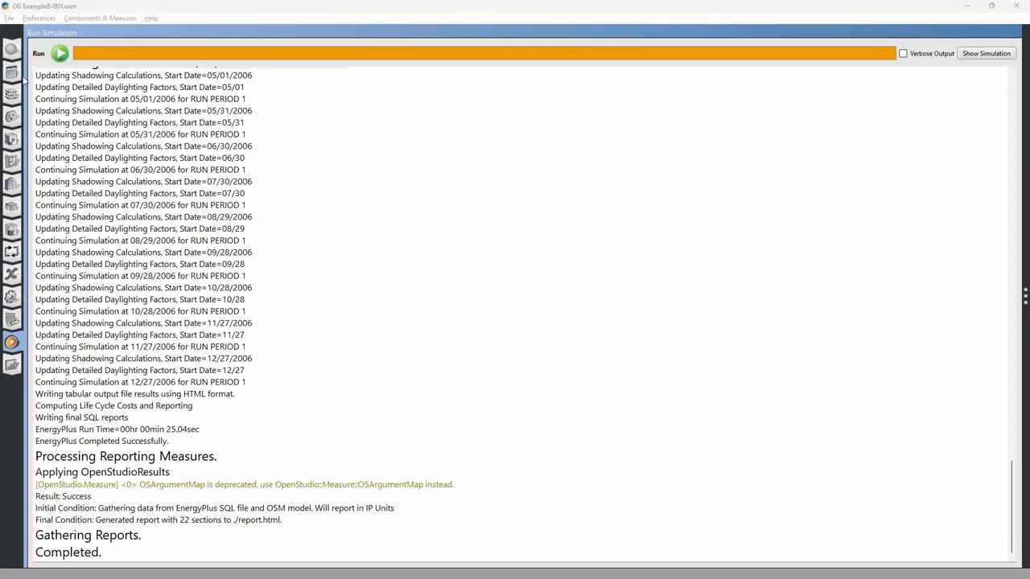
pyautogui.click(12, 366)
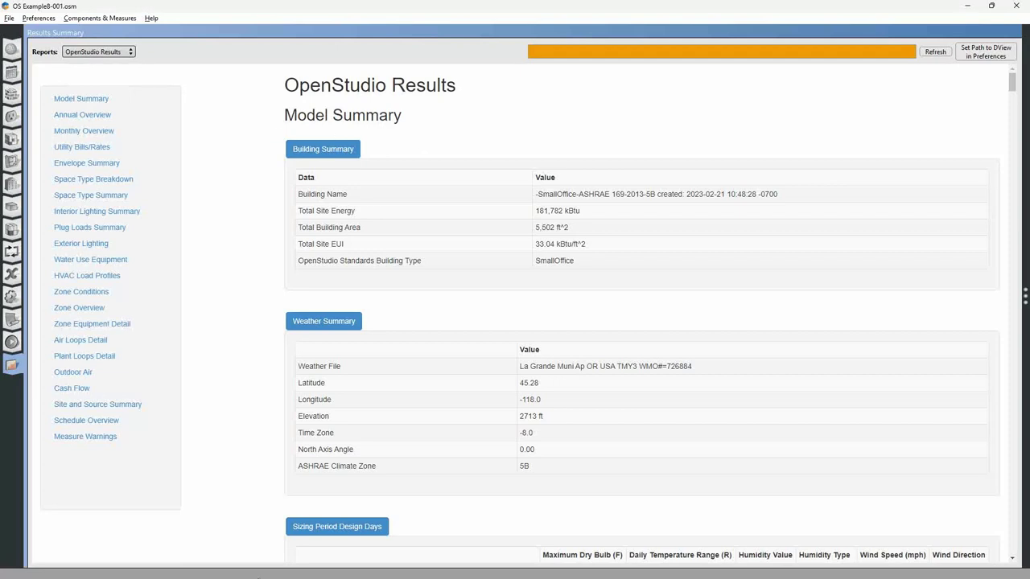
# Step: Save a copy of the model as OS Example8-002.osm in the OS Example8-NaturalVent folder
pyautogui.click(9, 17)
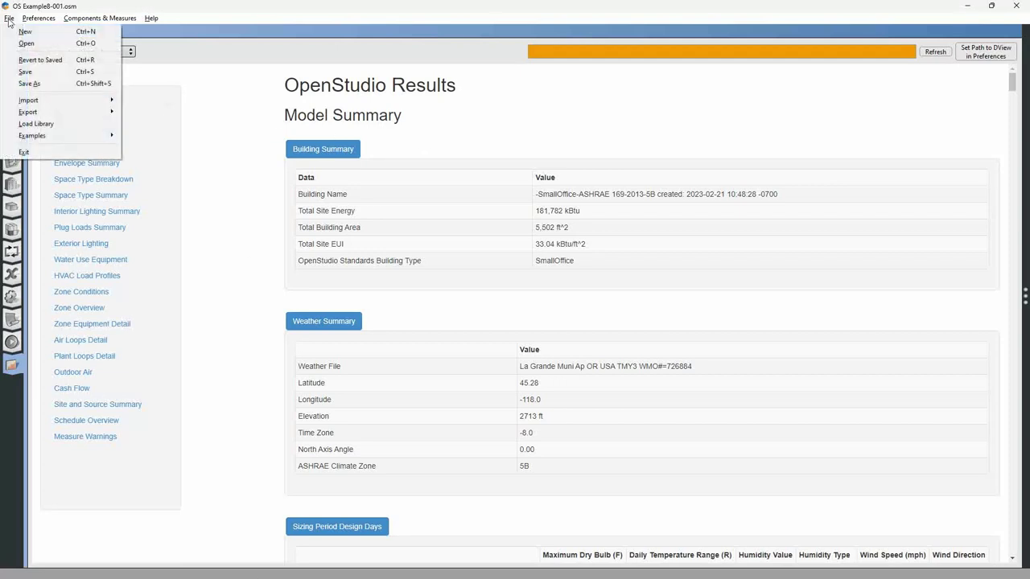
pyautogui.click(29, 83)
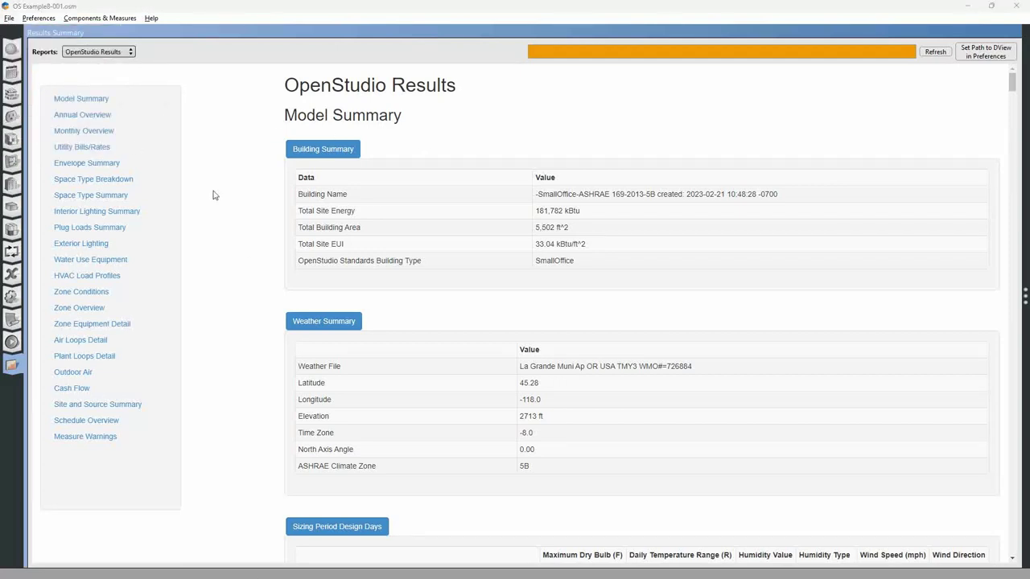
pyautogui.click(122, 247)
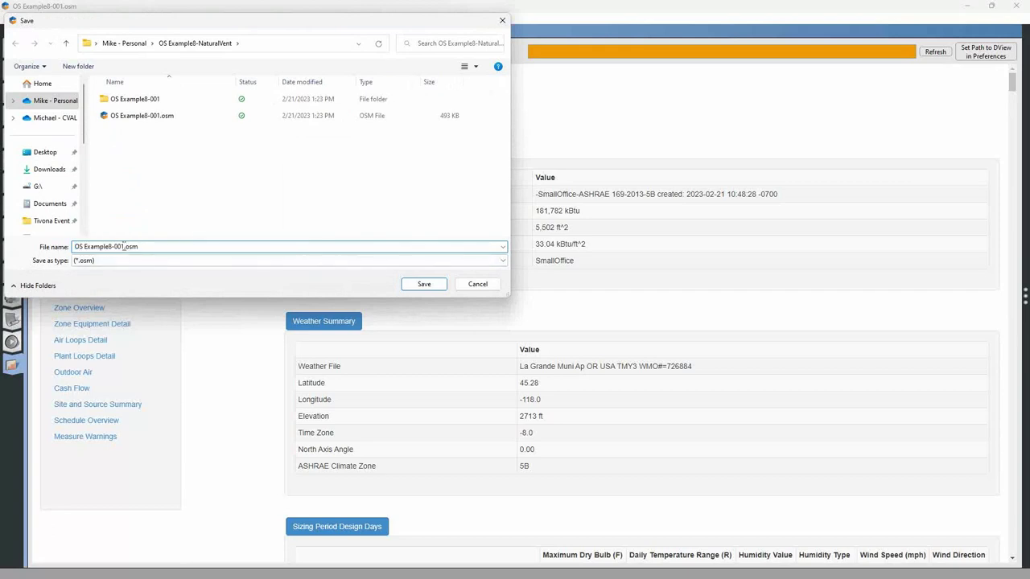
pyautogui.press('BackSpace')
pyautogui.write('2')
pyautogui.click(424, 284)
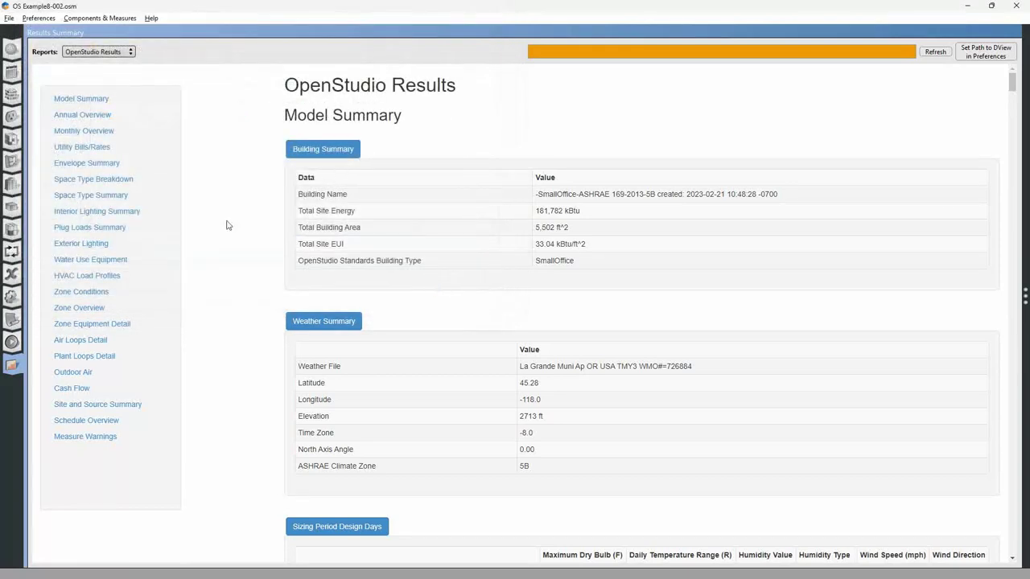
# Step: Remove the Add Wind and Stack Open Area measure from the model and rerun the simulation to produce a new results report
pyautogui.click(12, 319)
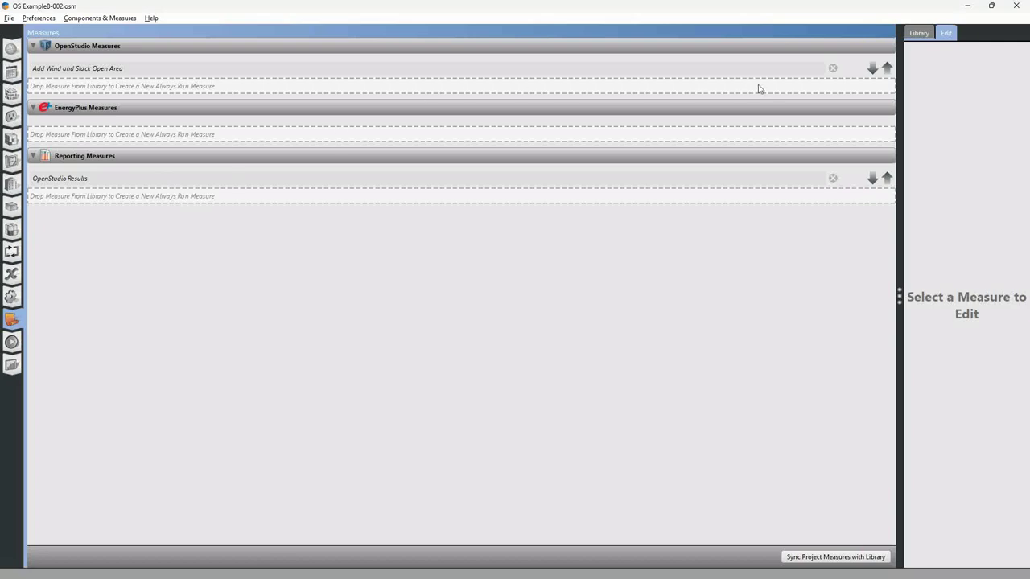
pyautogui.click(833, 69)
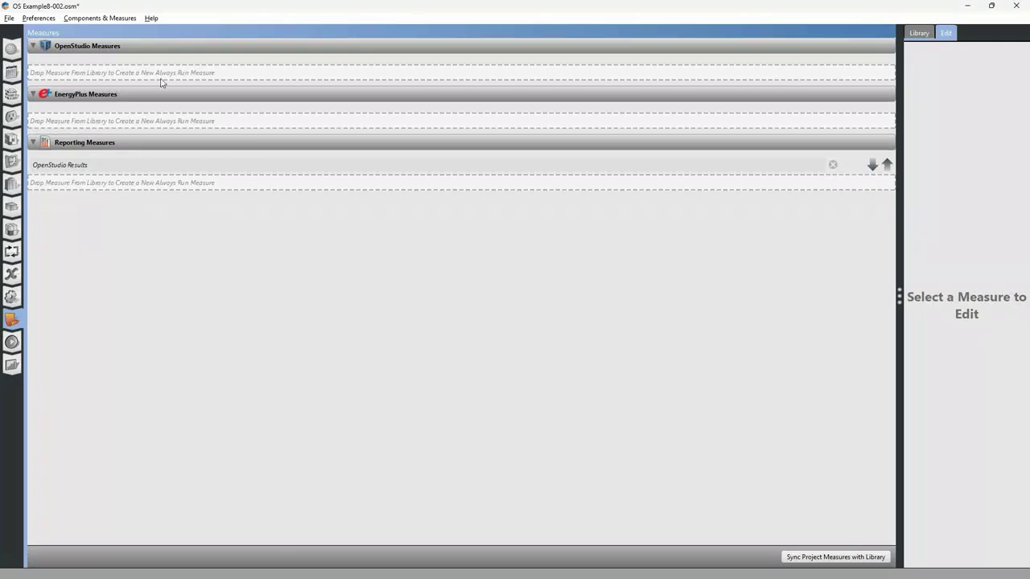
pyautogui.click(11, 342)
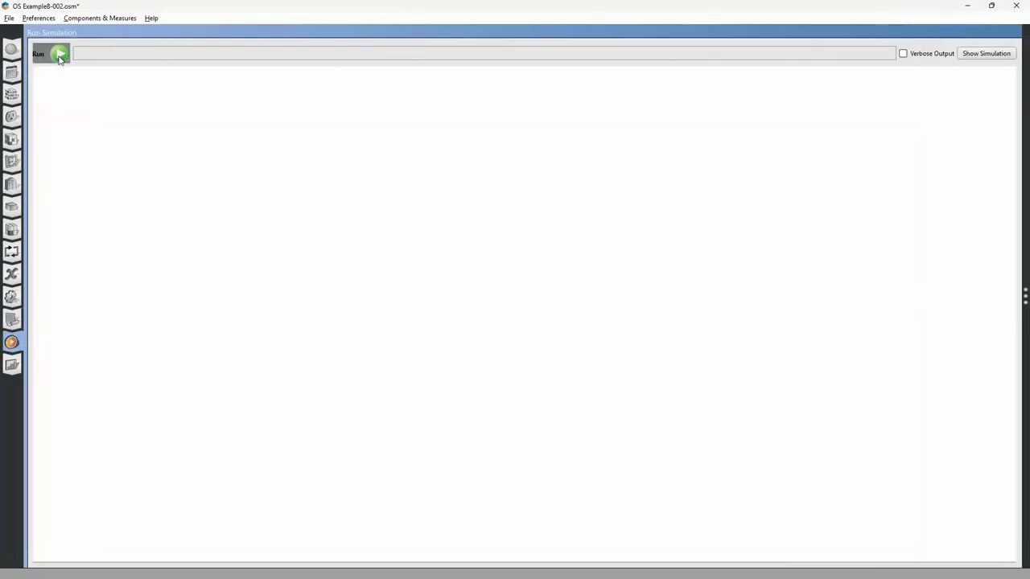
pyautogui.click(59, 53)
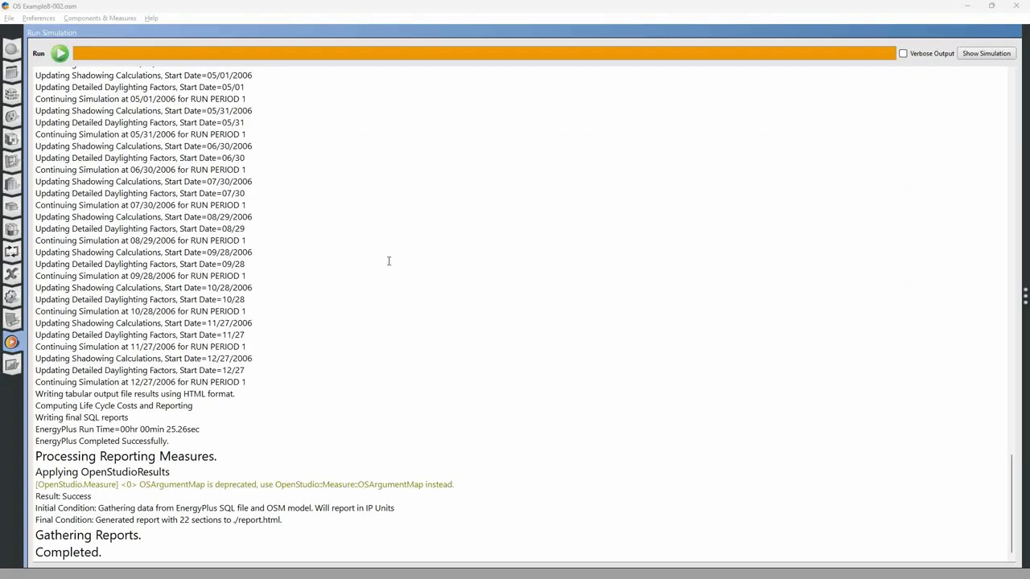
pyautogui.click(12, 366)
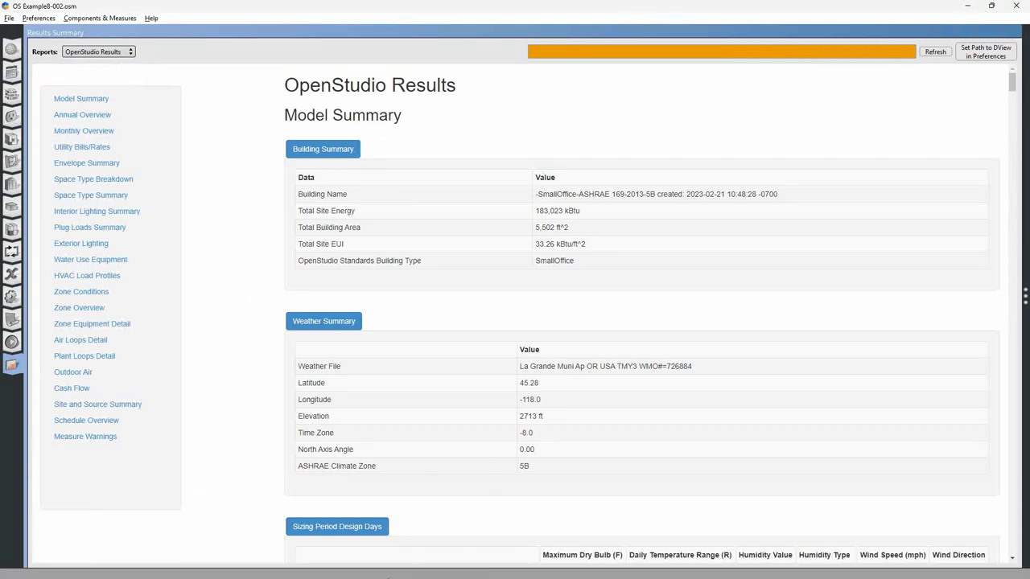
# Step: Launch a second OpenStudio window and open OS Example8-001.osm from the OS Example8-NaturalVent folder in it
pyautogui.click(392, 568)
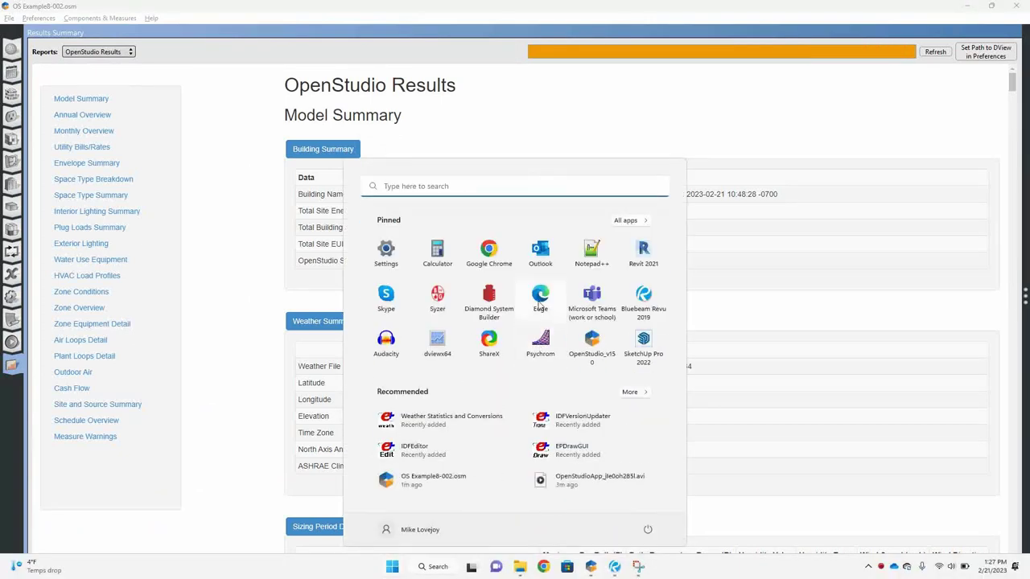
pyautogui.click(592, 341)
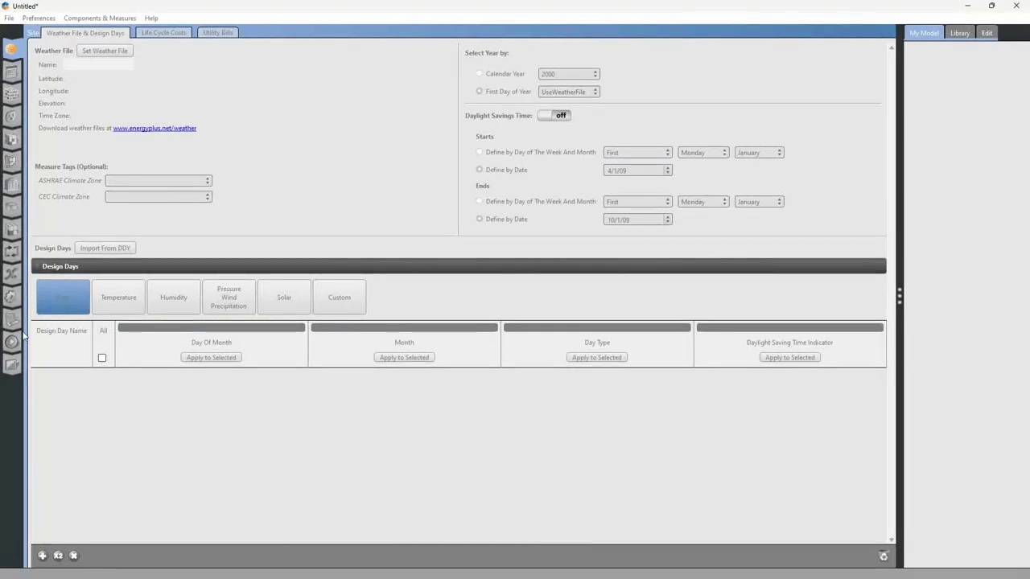
pyautogui.click(10, 19)
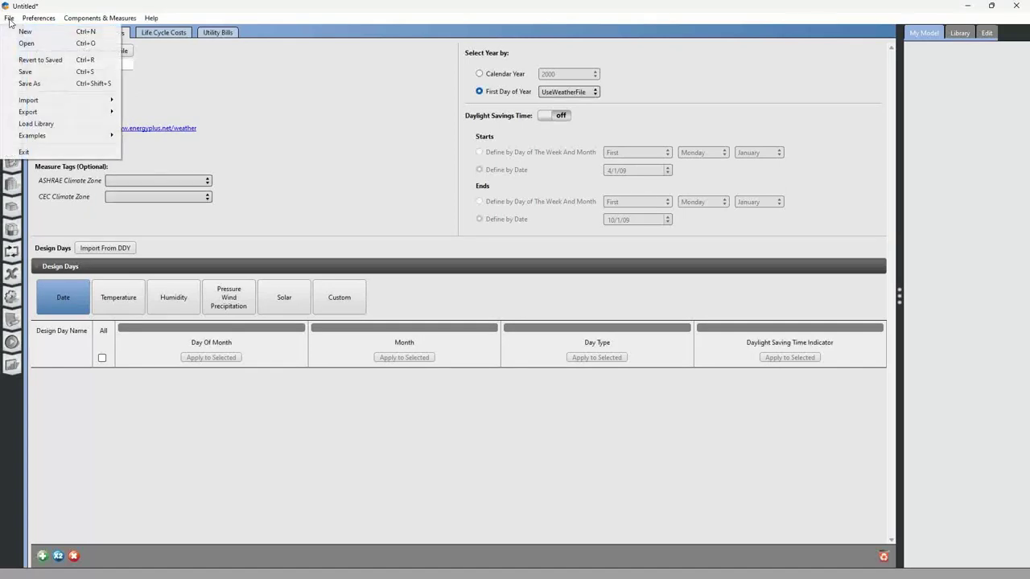
pyautogui.click(41, 39)
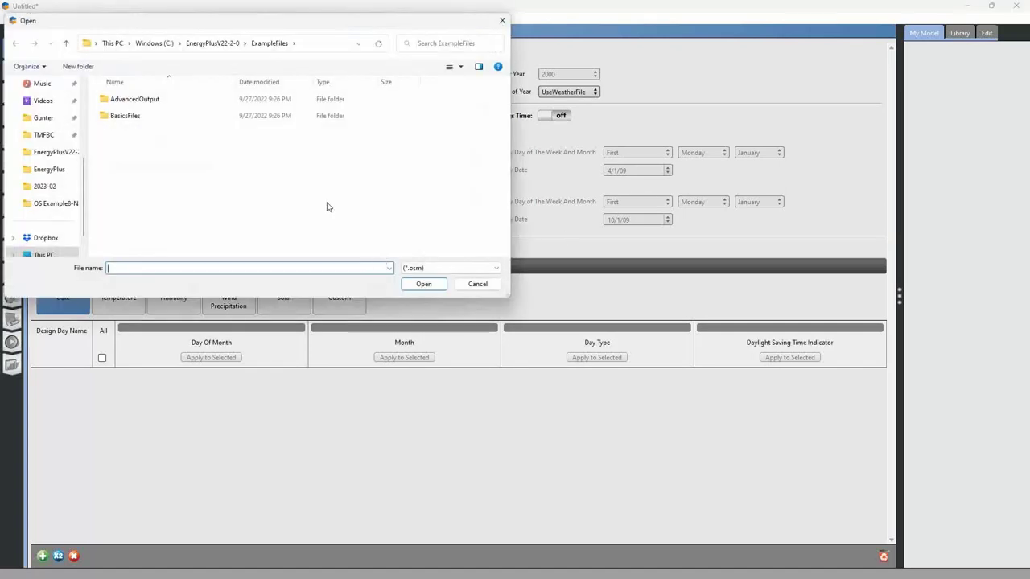
pyautogui.scroll(4, 84, 210)
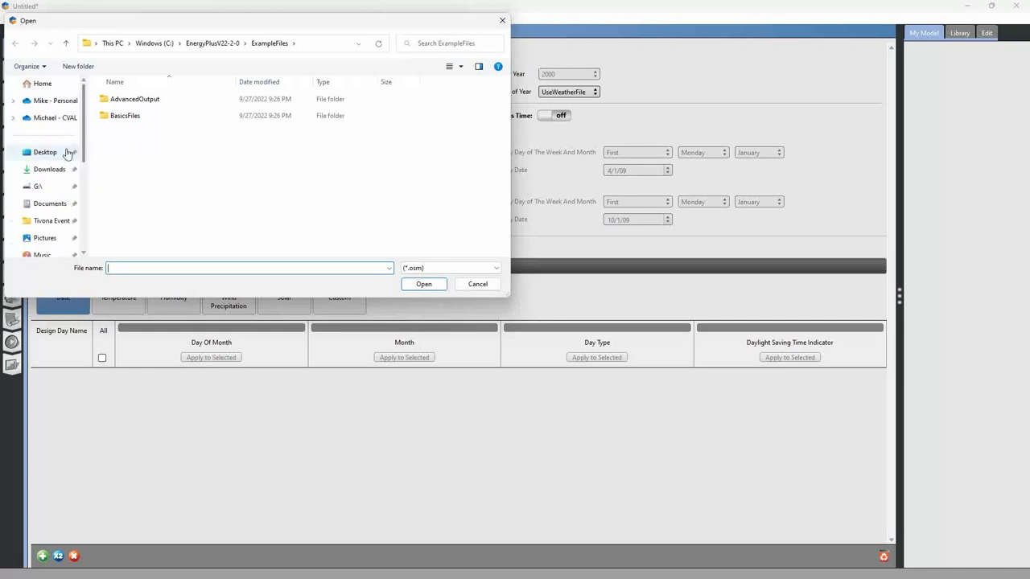
pyautogui.click(56, 101)
pyautogui.scroll(-7, 141, 217)
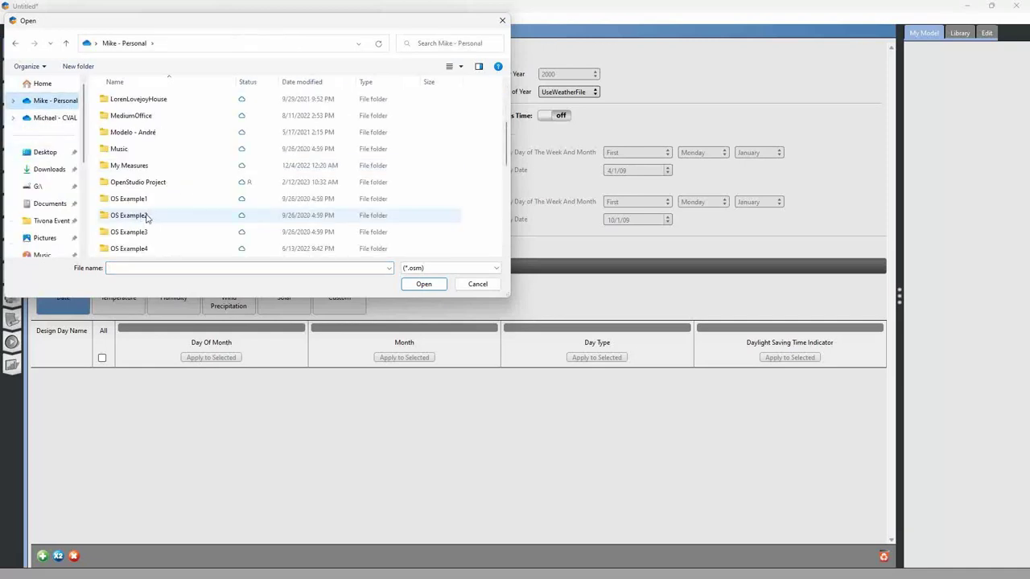
pyautogui.doubleClick(148, 166)
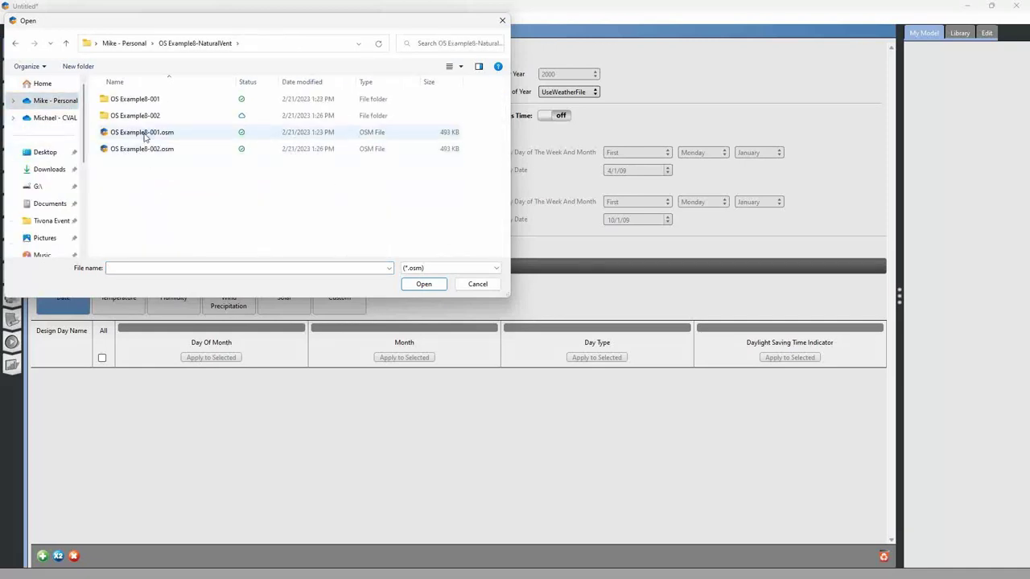
pyautogui.click(144, 133)
pyautogui.click(418, 286)
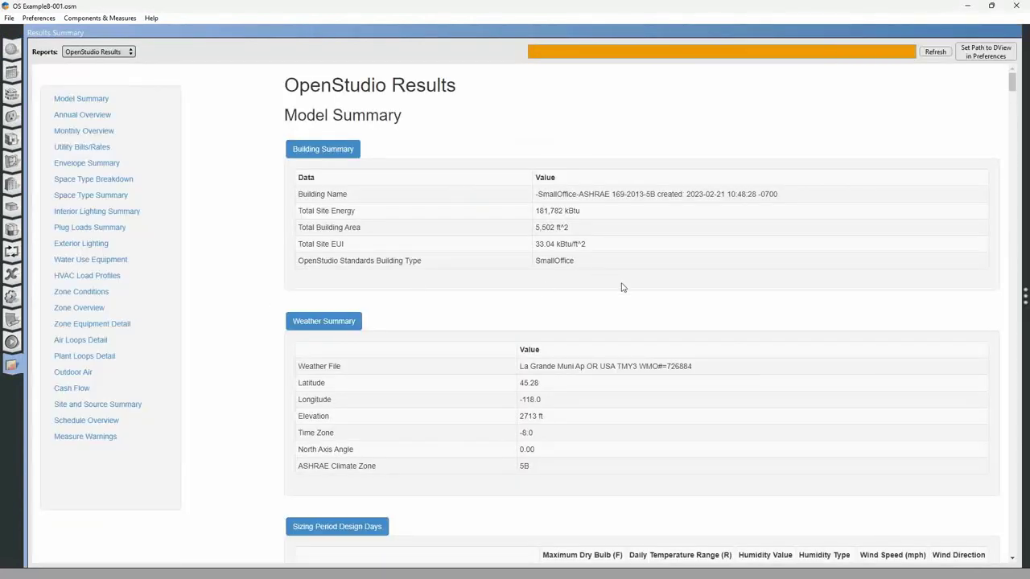
# Step: Compare the Total Site EUI in the results reports of OS Example8-002 and OS Example8-001
pyautogui.hotkey('alt', 'Tab')
pyautogui.moveTo(555, 244); pyautogui.dragTo(534, 244)
pyautogui.hotkey('alt', 'Tab')
pyautogui.moveTo(556, 243); pyautogui.dragTo(535, 244)
# Step: Display the End Use table of the Annual Overview in the OS Example8-001 report
pyautogui.scroll(-3, 597, 314)
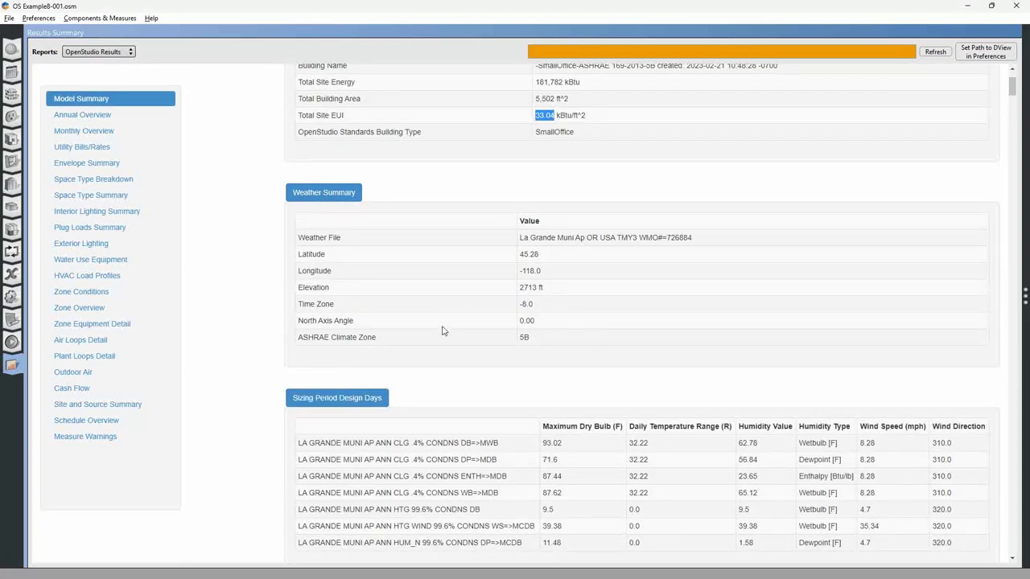
pyautogui.scroll(-3, 451, 315)
pyautogui.scroll(-3, 470, 314)
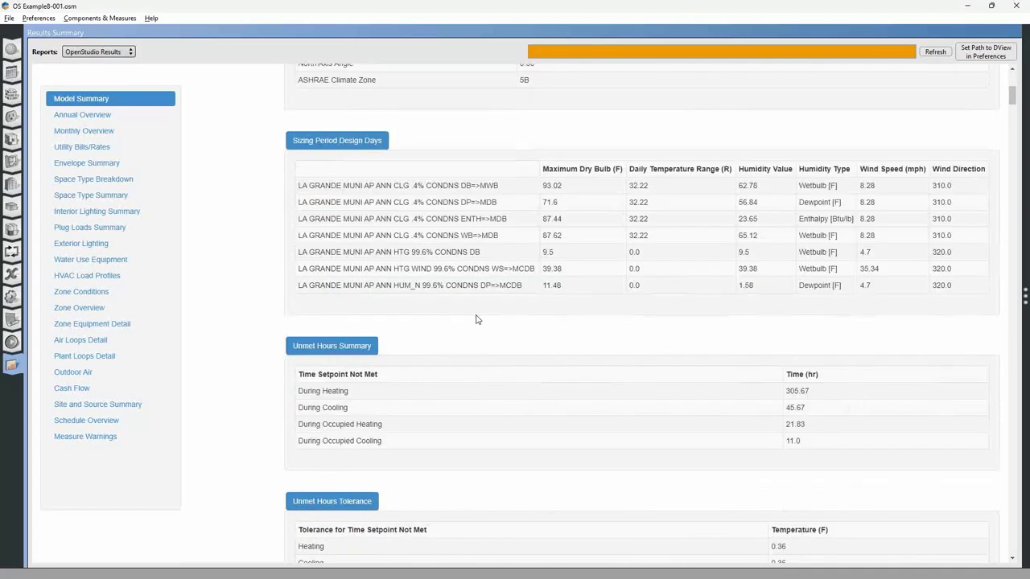
pyautogui.scroll(-3, 478, 322)
pyautogui.scroll(-6, 483, 326)
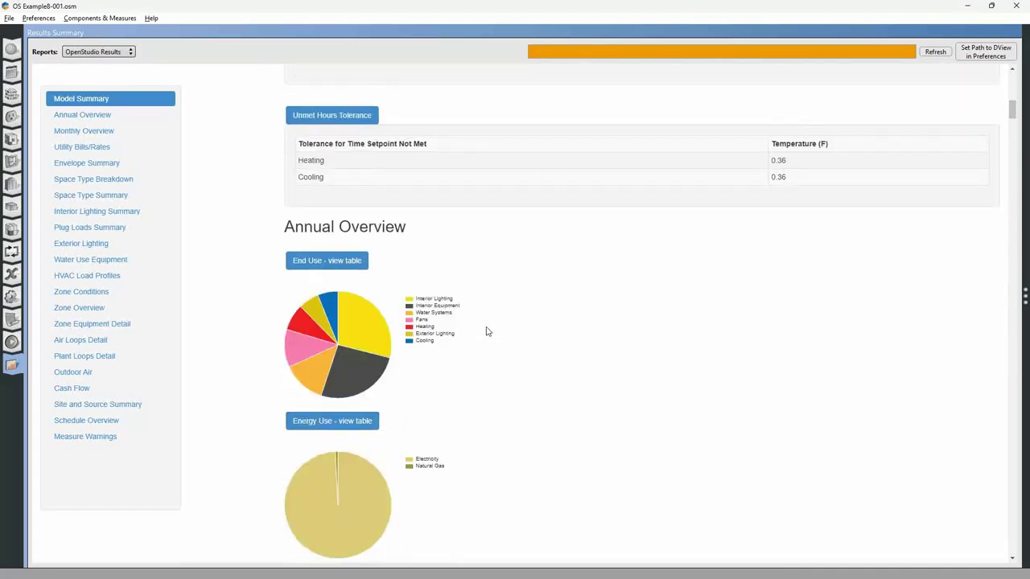
pyautogui.click(321, 261)
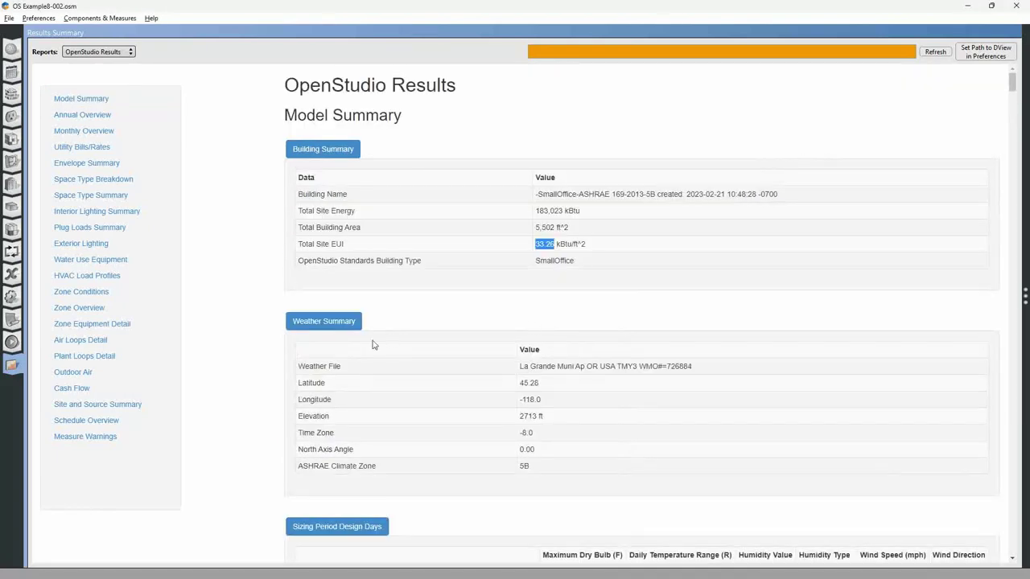
# Step: Switch to the OS Example8-002 report and display its Annual Overview End Use table
pyautogui.scroll(-5, 421, 356)
pyautogui.scroll(-5, 452, 355)
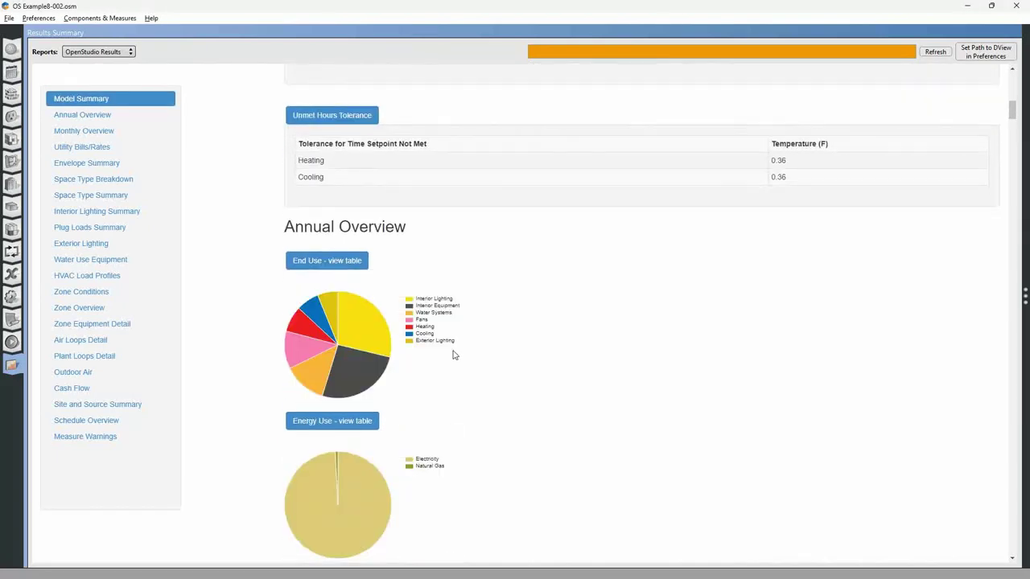
pyautogui.click(345, 265)
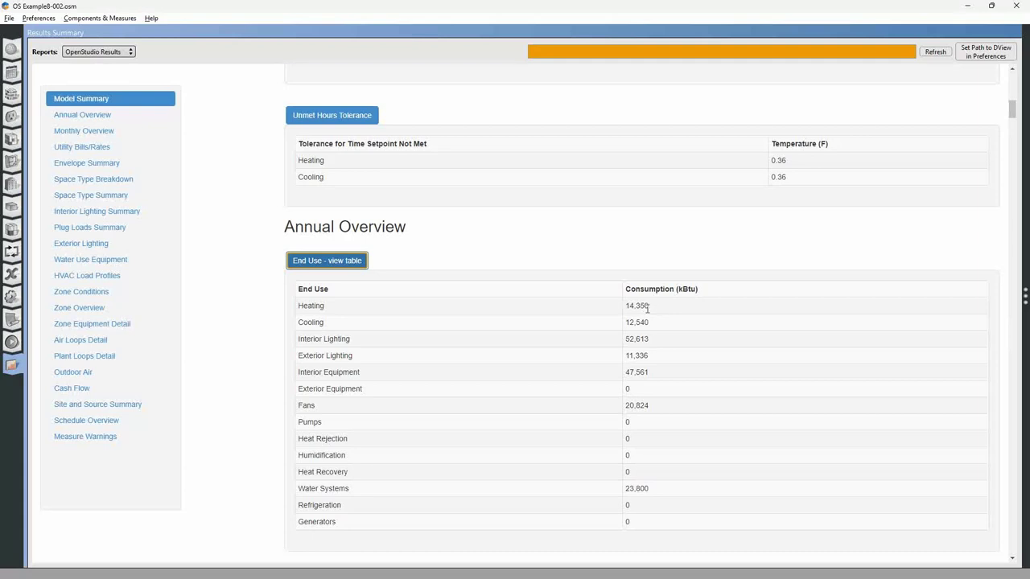
# Step: Compare the heating and cooling consumption in the End Use tables of OS Example8-002 and OS Example8-001
pyautogui.moveTo(652, 309); pyautogui.dragTo(626, 307)
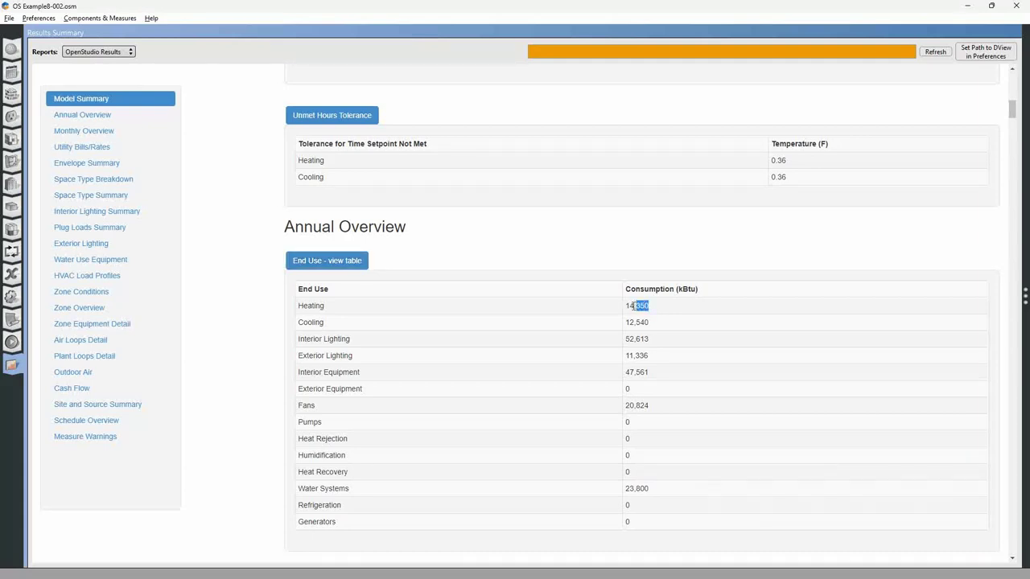
pyautogui.hotkey('alt', 'Tab')
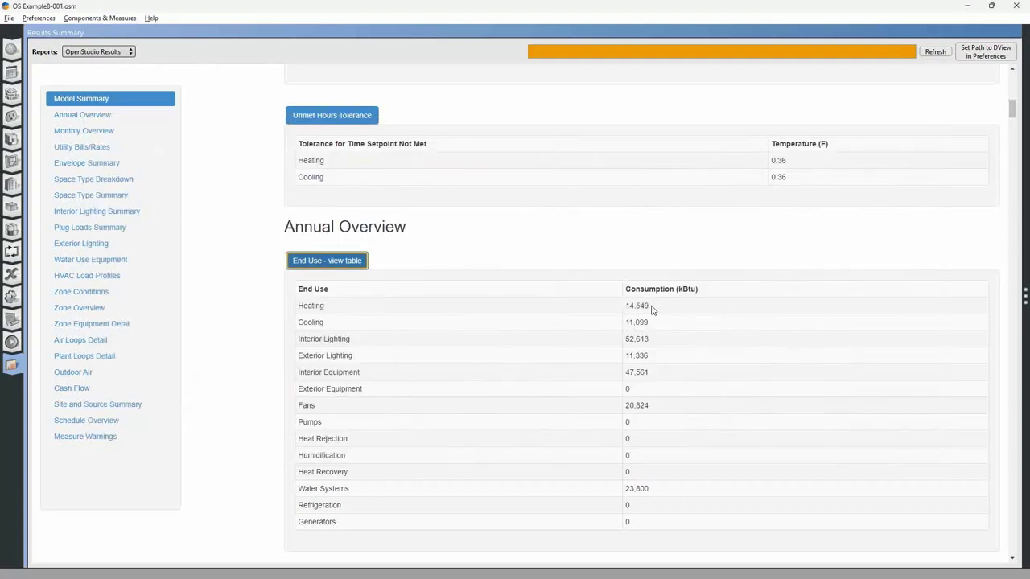
pyautogui.moveTo(652, 309); pyautogui.dragTo(625, 306)
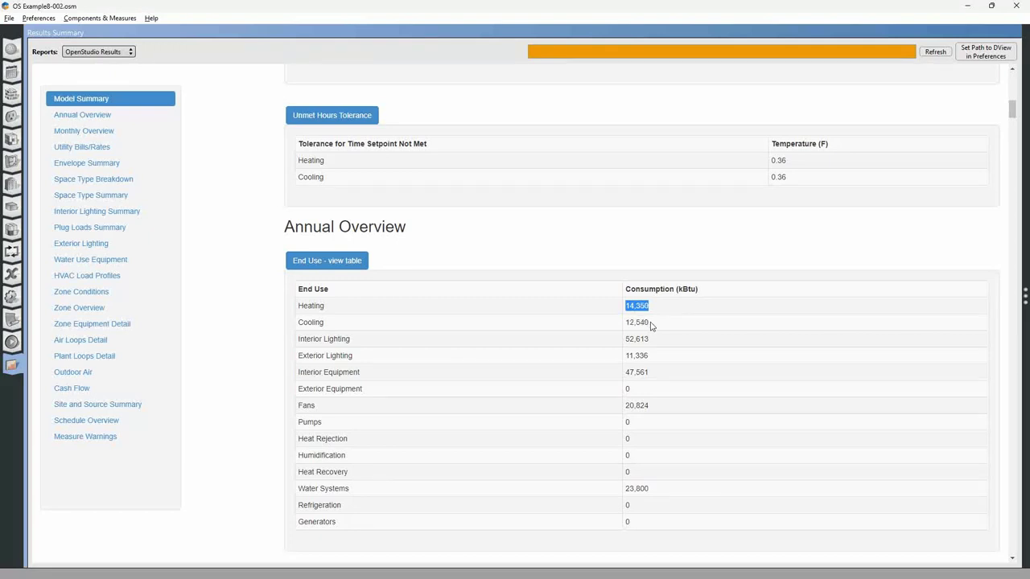
pyautogui.moveTo(652, 325); pyautogui.dragTo(624, 326)
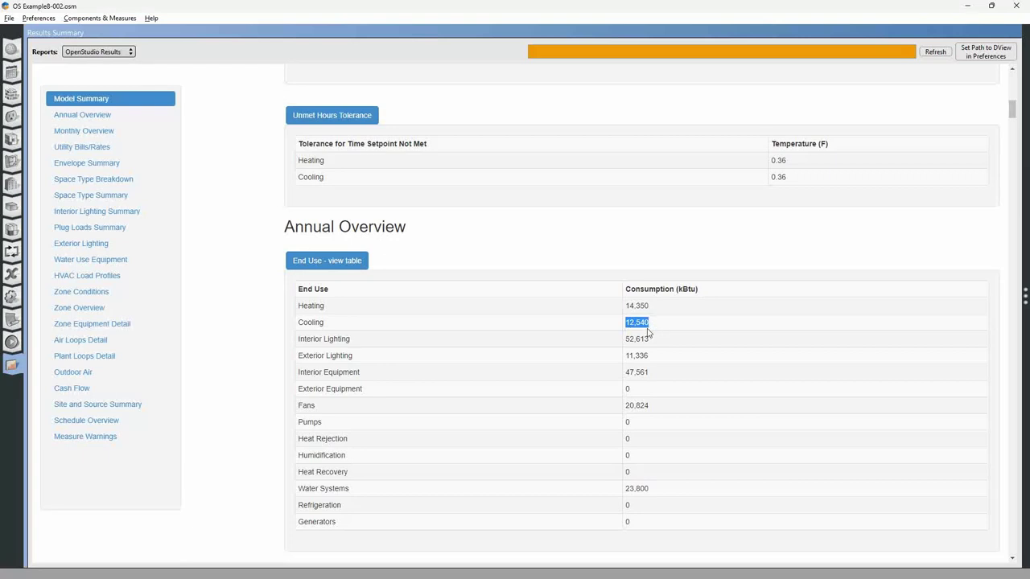
pyautogui.hotkey('alt', 'Tab')
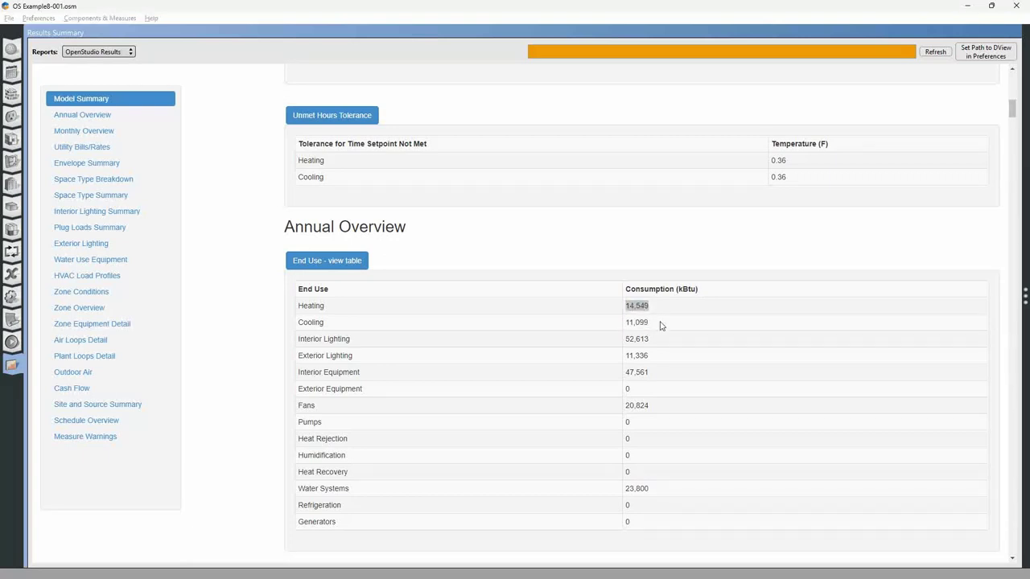
# Step: Check the cooling consumption in the OS Example8-001 End Use table and the ASHRAE climate zone of OS Example8-002
pyautogui.moveTo(651, 326); pyautogui.dragTo(626, 328)
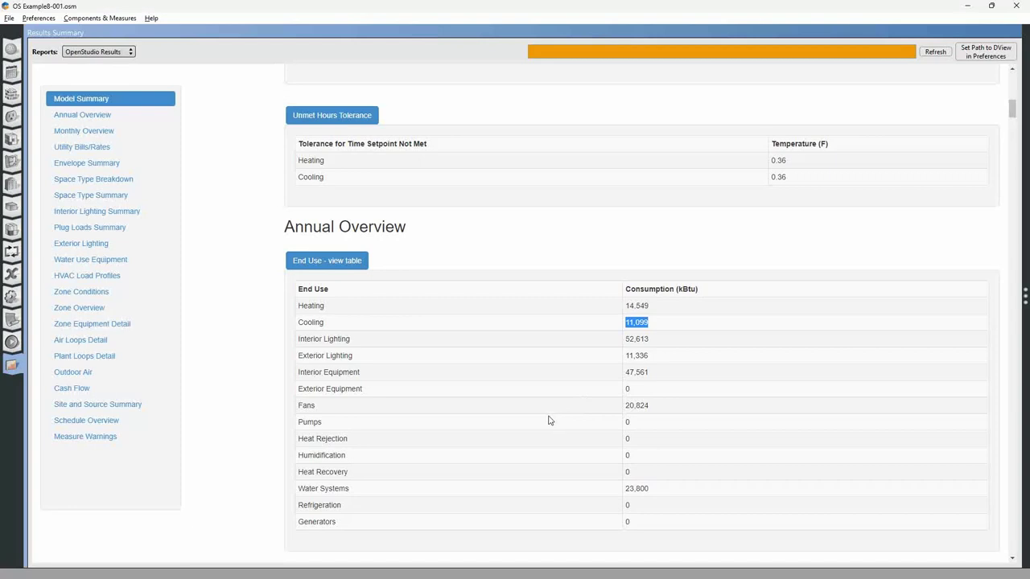
pyautogui.hotkey('alt', 'Tab')
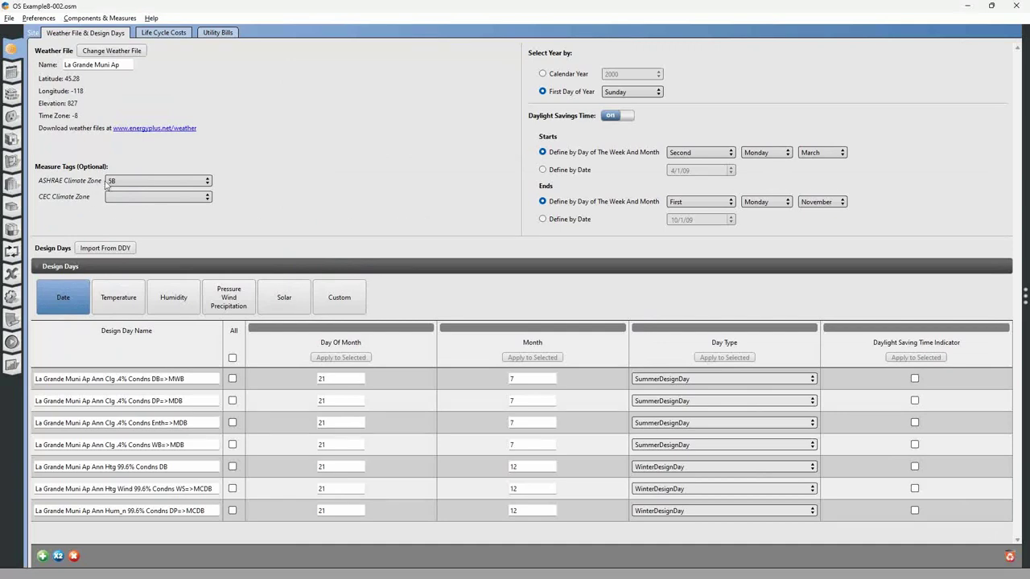
pyautogui.click(128, 182)
pyautogui.click(131, 184)
# Step: Switch to the Snipping Tool window sketch and draw a vertical double-headed arrow spanning the full height of the fixed pane
pyautogui.hotkey('alt', 'Tab')
pyautogui.hotkey('alt', 'Tab')
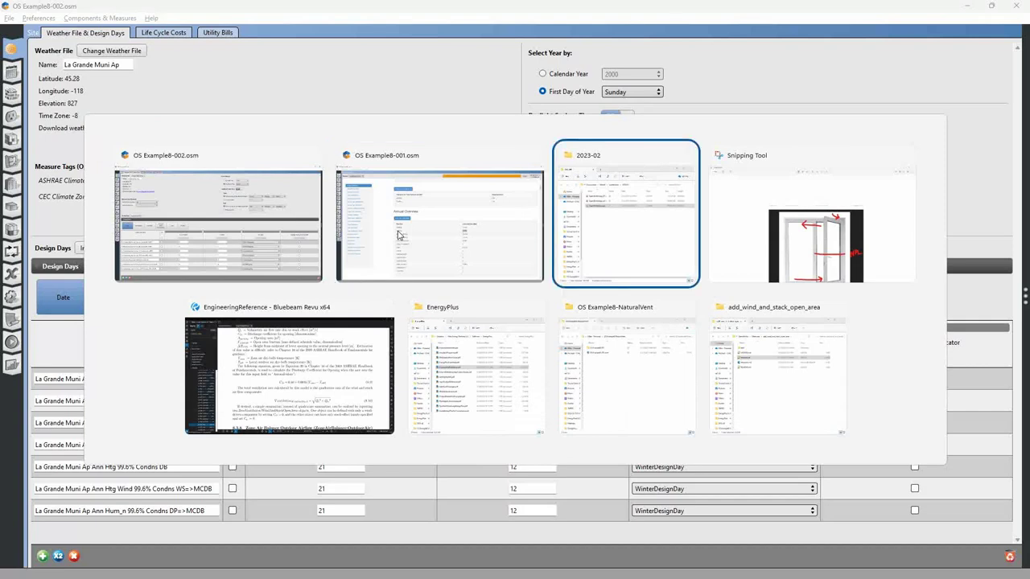
pyautogui.hotkey('alt', 'Tab')
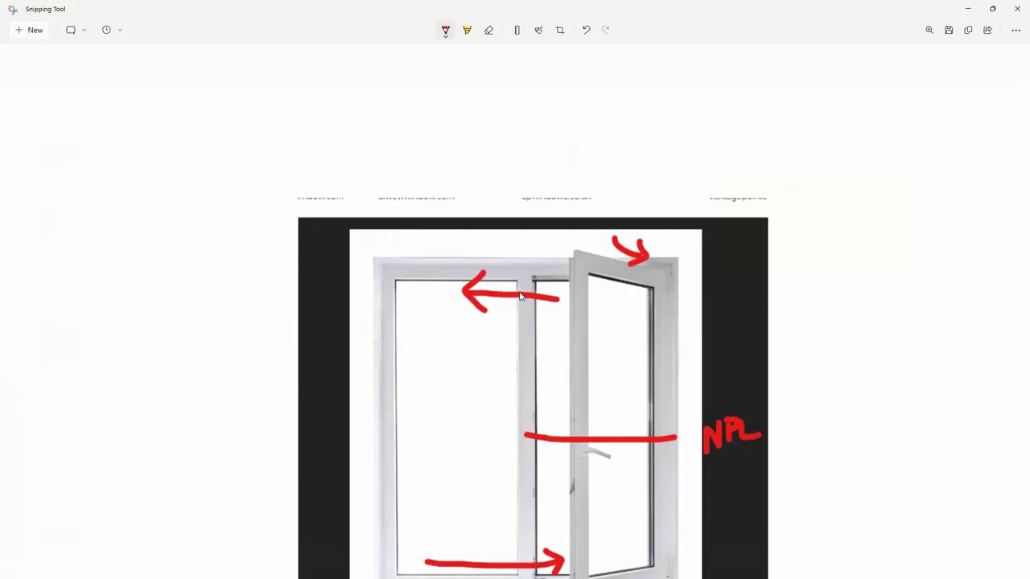
pyautogui.scroll(-3, 598, 303)
pyautogui.scroll(3, 814, 299)
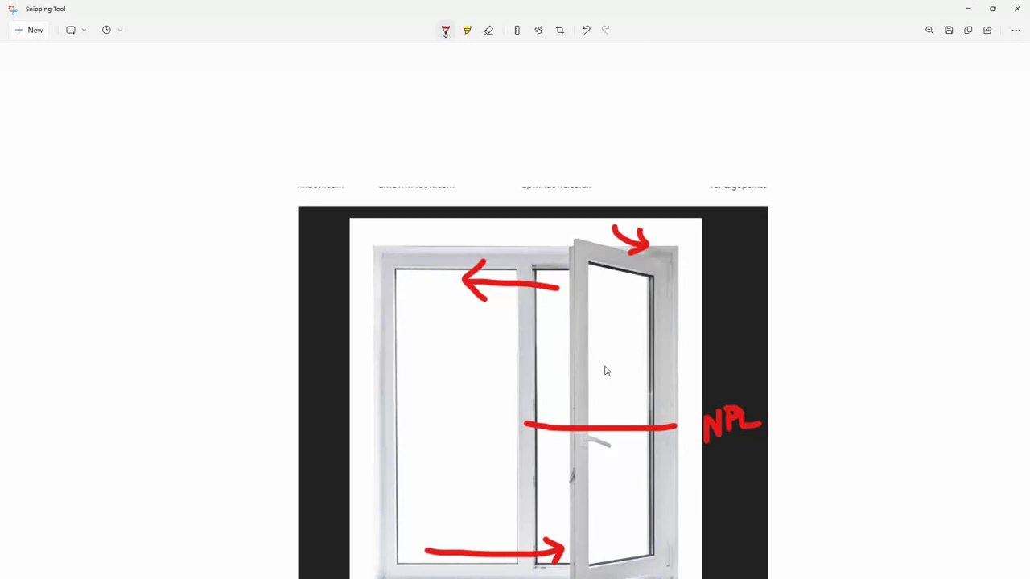
pyautogui.moveTo(465, 385); pyautogui.dragTo(463, 358)
pyautogui.moveTo(422, 270)
pyautogui.mouseDown()
pyautogui.moveTo(437, 557)
pyautogui.moveTo(451, 532)
pyautogui.moveTo(435, 562)
pyautogui.mouseUp()
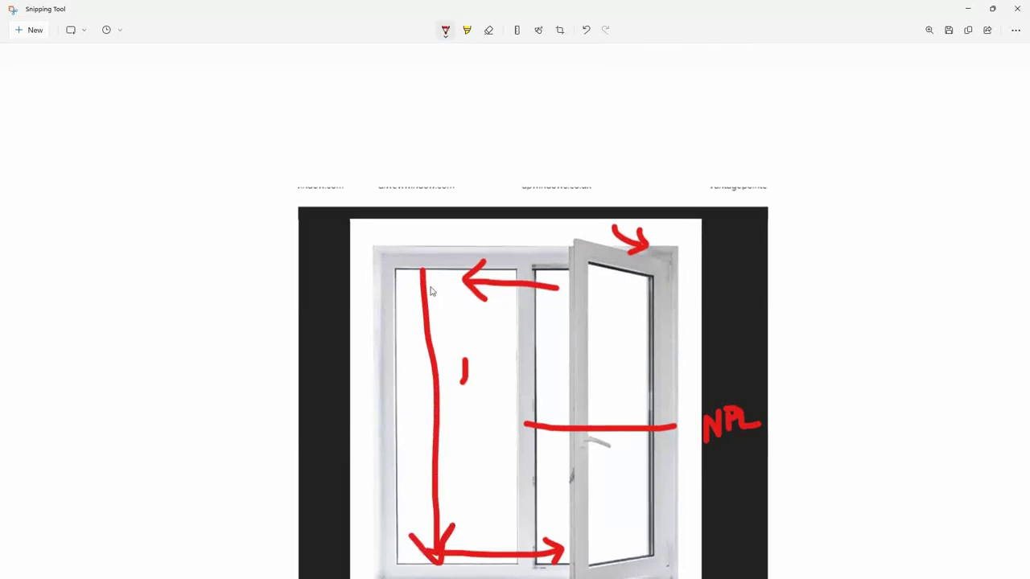
pyautogui.moveTo(425, 260)
pyautogui.mouseDown()
pyautogui.moveTo(410, 284)
pyautogui.moveTo(428, 262)
pyautogui.moveTo(450, 290)
pyautogui.mouseUp()
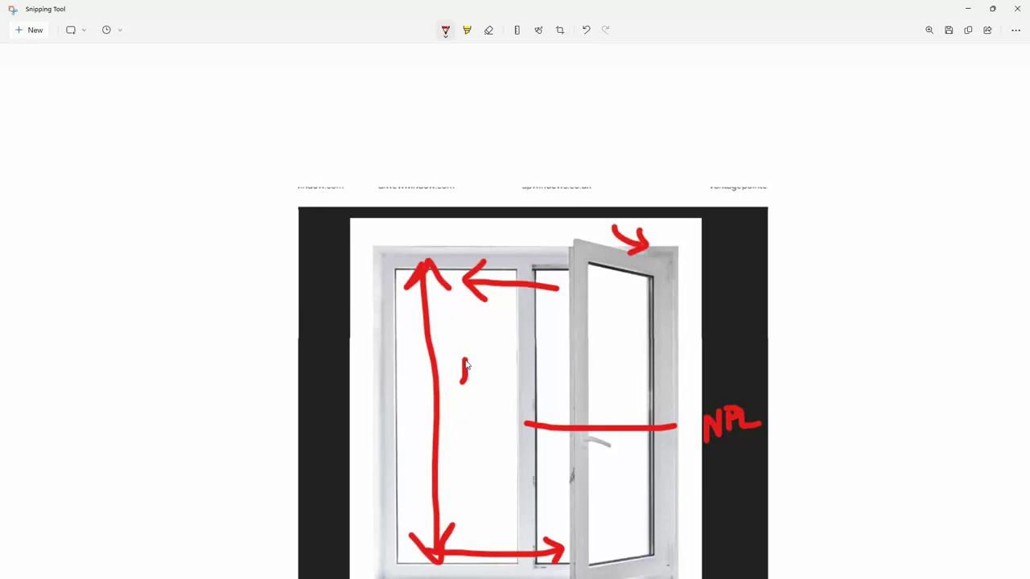
# Step: Label the vertical arrow ΔH and draw a curved airflow stroke from the lower arrow around to the upper arrow
pyautogui.moveTo(464, 360)
pyautogui.mouseDown()
pyautogui.moveTo(480, 384)
pyautogui.moveTo(464, 384)
pyautogui.mouseUp()
pyautogui.moveTo(485, 345)
pyautogui.mouseDown()
pyautogui.moveTo(486, 386)
pyautogui.moveTo(505, 366)
pyautogui.moveTo(499, 386)
pyautogui.moveTo(508, 388)
pyautogui.mouseUp()
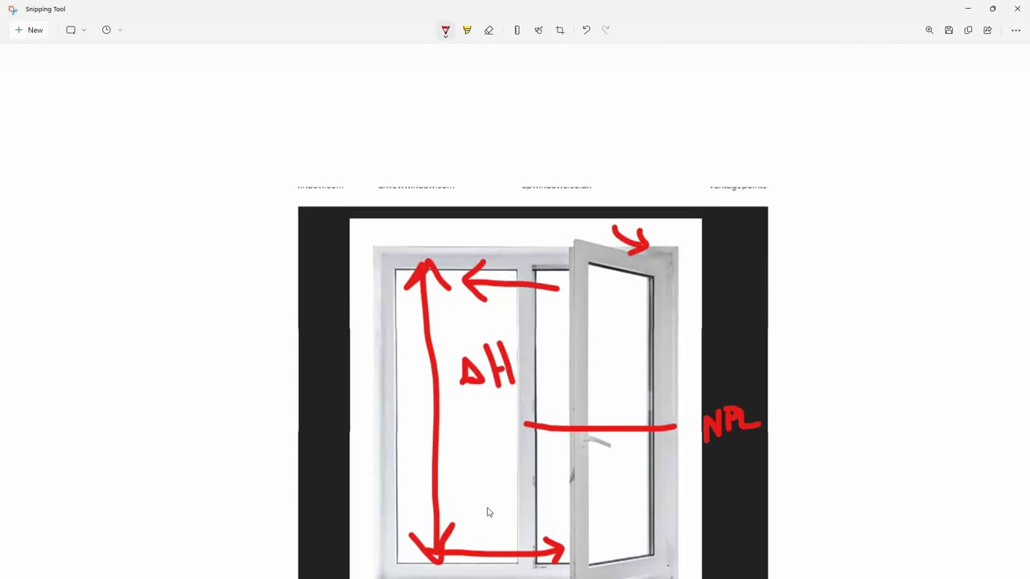
pyautogui.moveTo(463, 557)
pyautogui.mouseDown()
pyautogui.moveTo(602, 566)
pyautogui.moveTo(695, 496)
pyautogui.moveTo(690, 414)
pyautogui.moveTo(649, 349)
pyautogui.moveTo(568, 304)
pyautogui.moveTo(512, 292)
pyautogui.mouseUp()
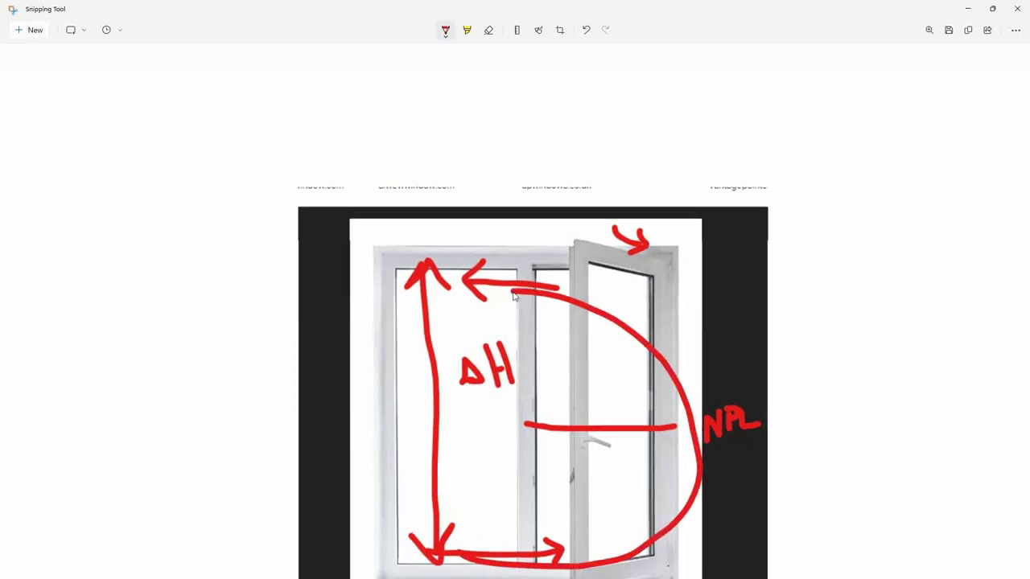
# Step: Switch to the OS Example8-NaturalVent folder in File Explorer
pyautogui.hotkey('alt', 'Tab')
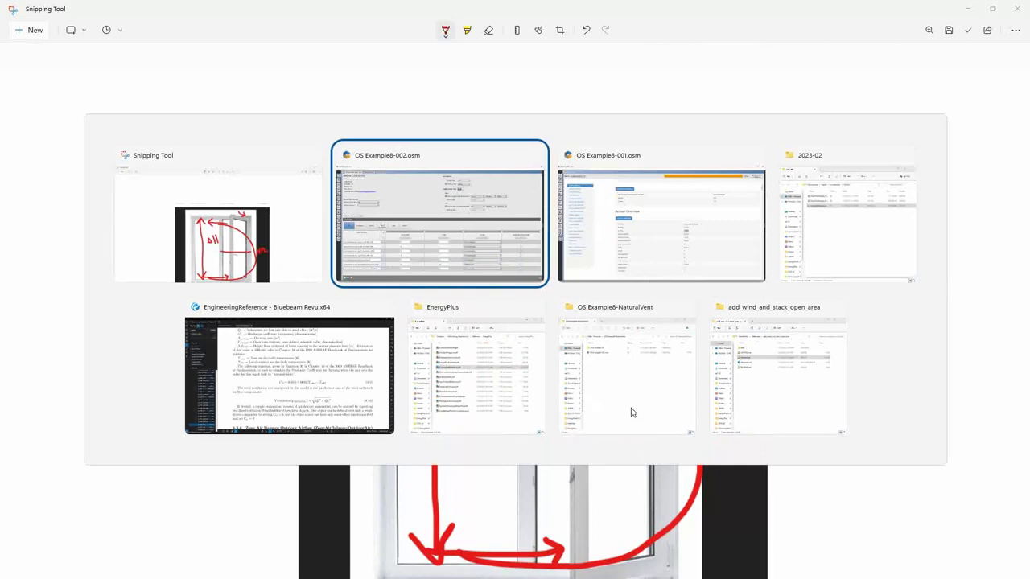
pyautogui.press('Tab')
pyautogui.press('Tab')
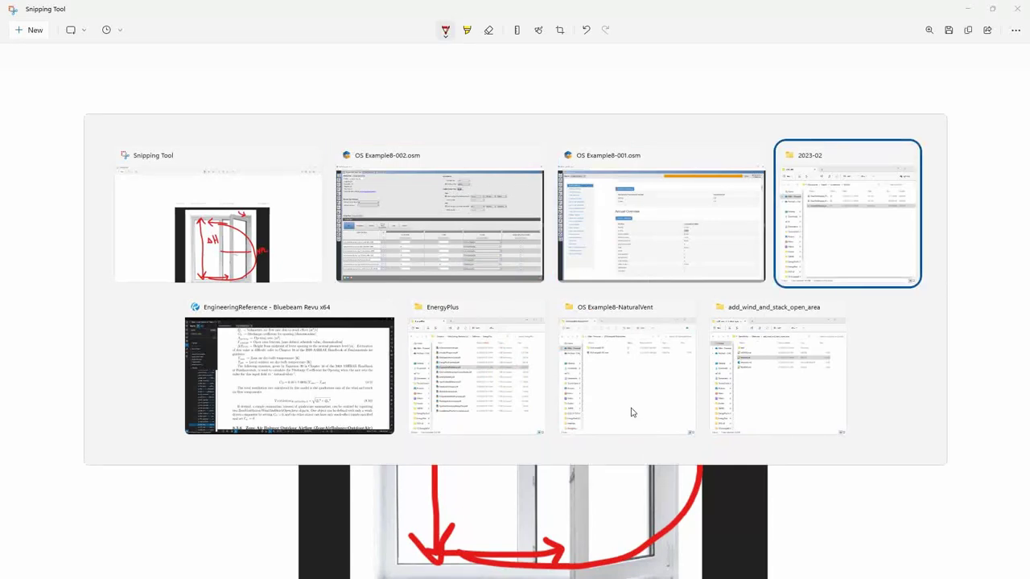
pyautogui.click(650, 307)
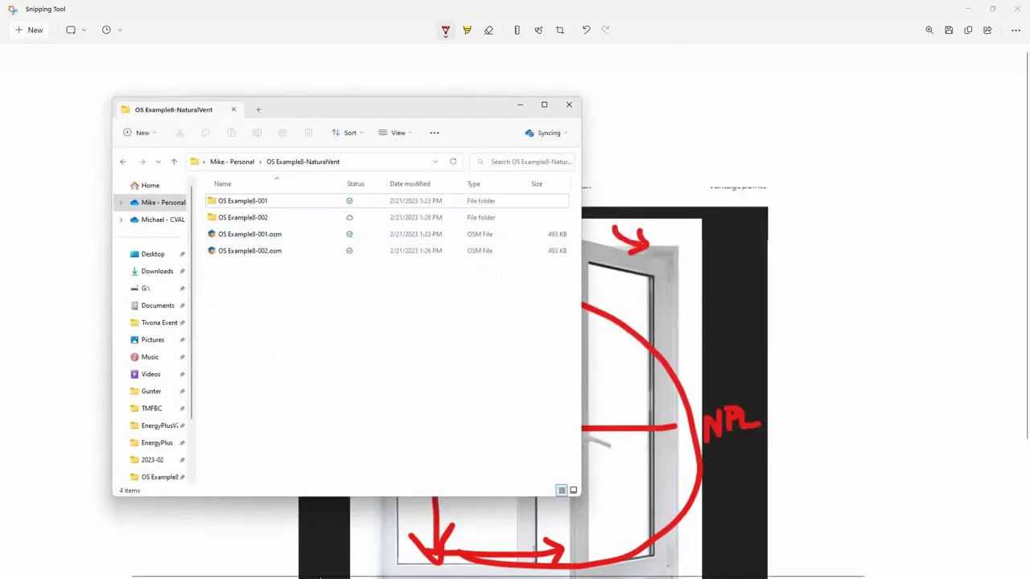
# Step: Launch SketchUp Pro 2022 and create a new model from the Blank OS template
pyautogui.press('super')
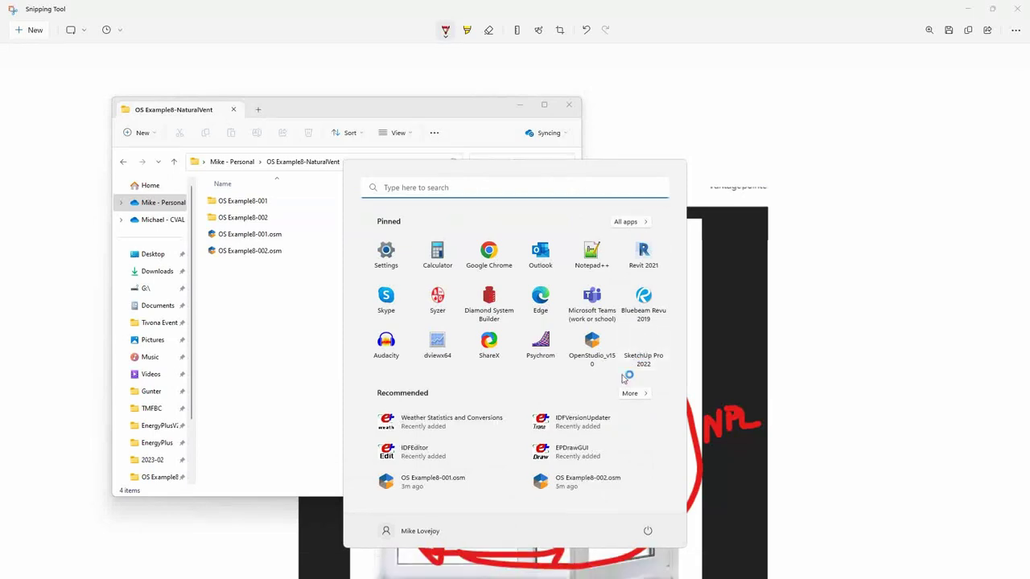
pyautogui.click(644, 344)
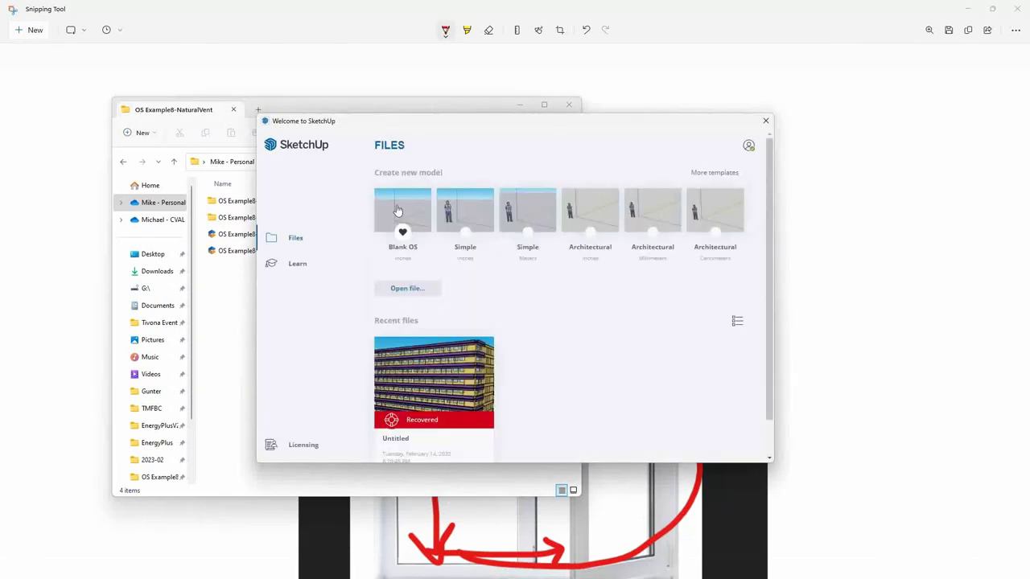
pyautogui.click(397, 210)
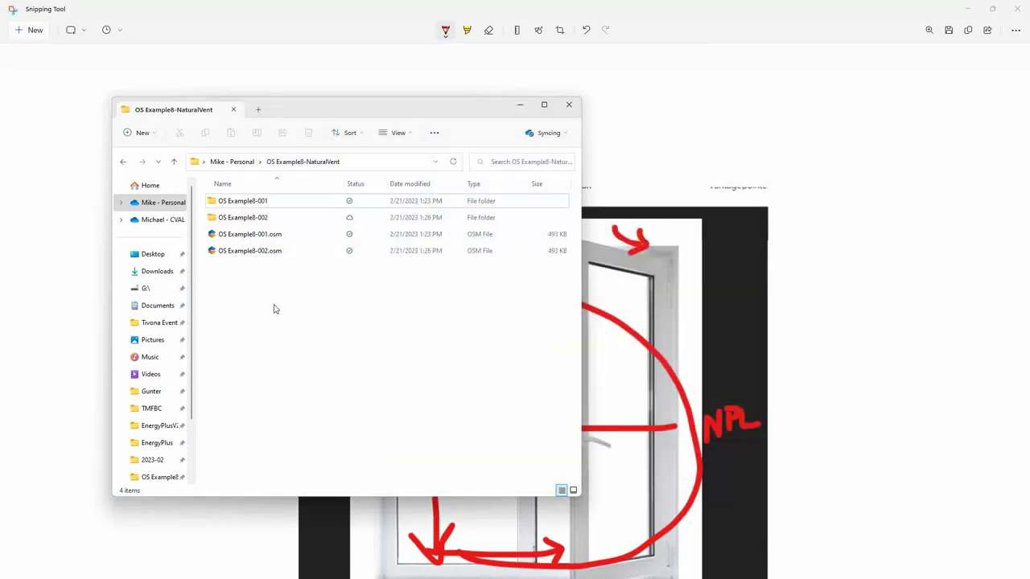
# Step: Copy the file path of OS Example8-001.osm from the OS Example8-NaturalVent folder
pyautogui.doubleClick(249, 236)
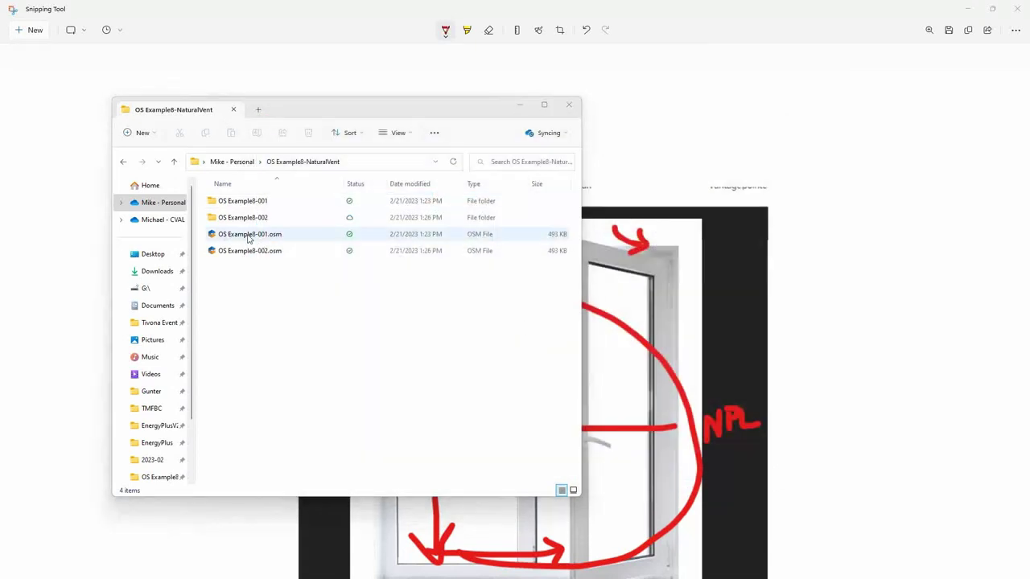
pyautogui.click(249, 238)
pyautogui.doubleClick(249, 236)
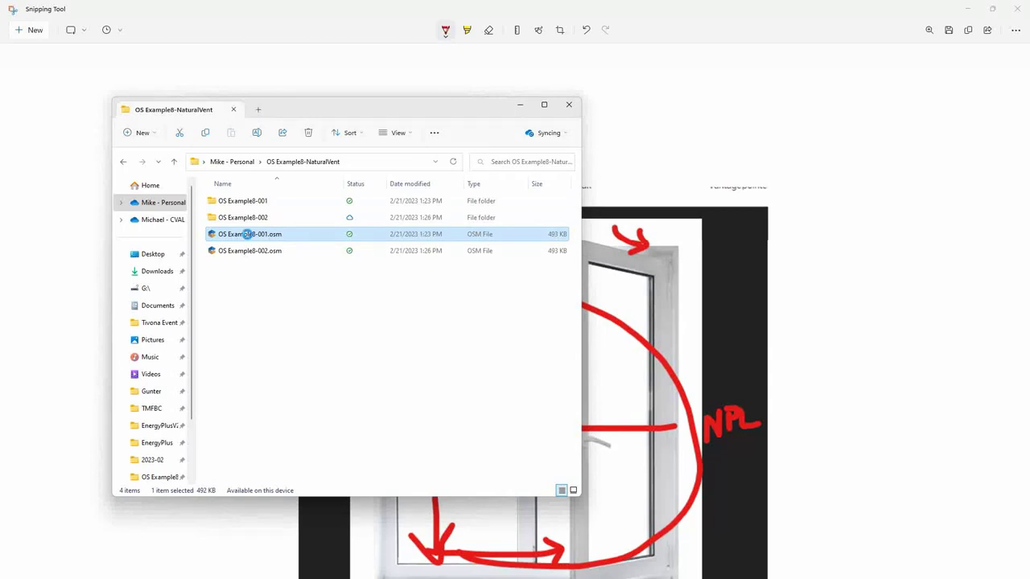
pyautogui.rightClick(249, 234)
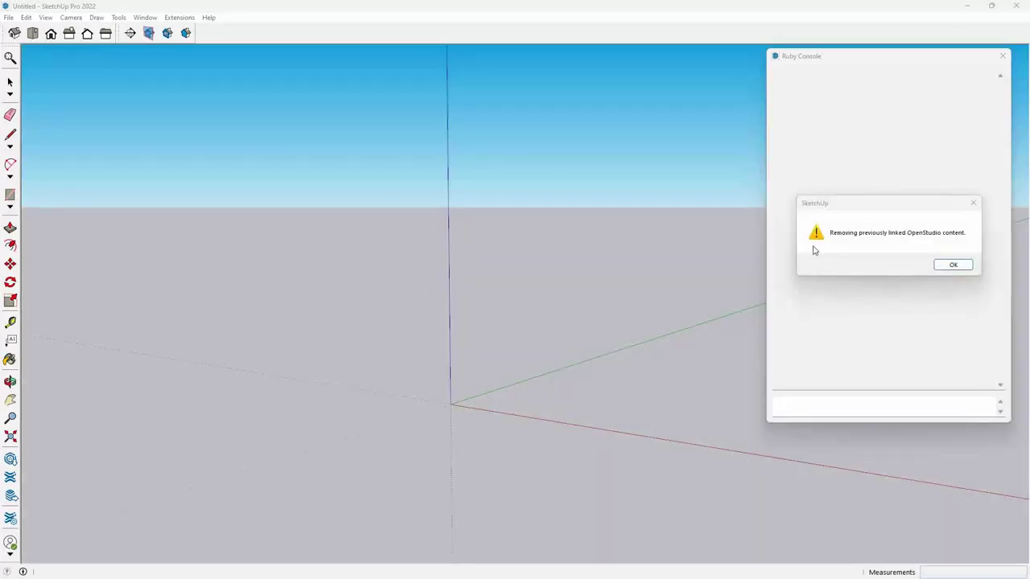
# Step: Open OS Example8-001.osm in SketchUp from the copied path without saving the current OpenStudio model, and close the Ruby Console
pyautogui.click(953, 265)
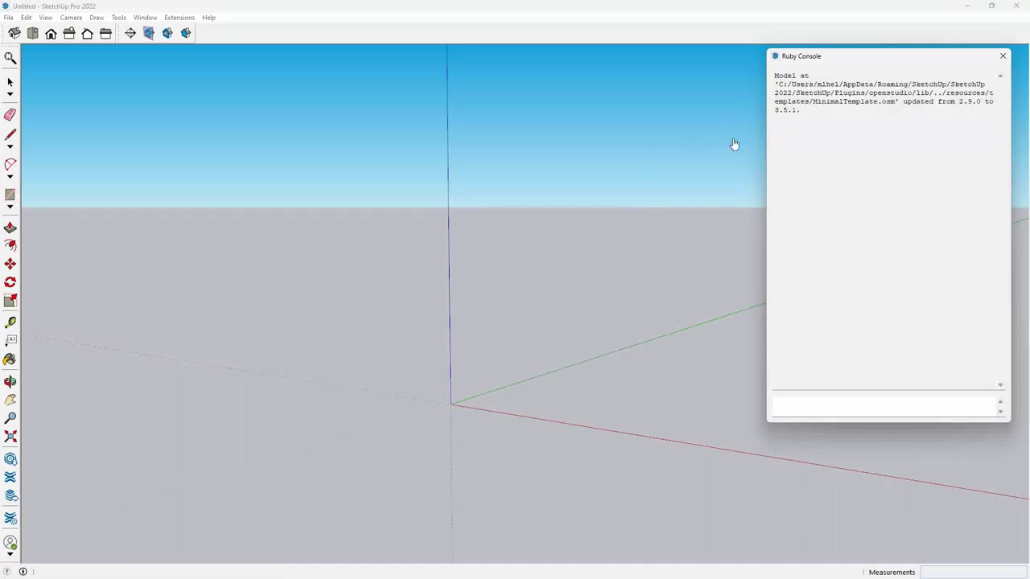
pyautogui.click(1004, 58)
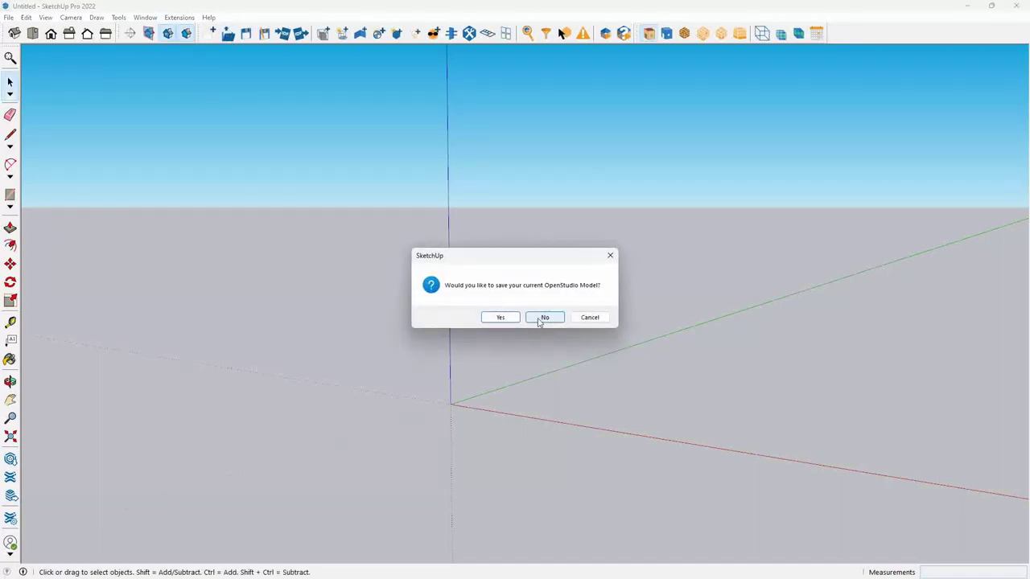
pyautogui.click(532, 319)
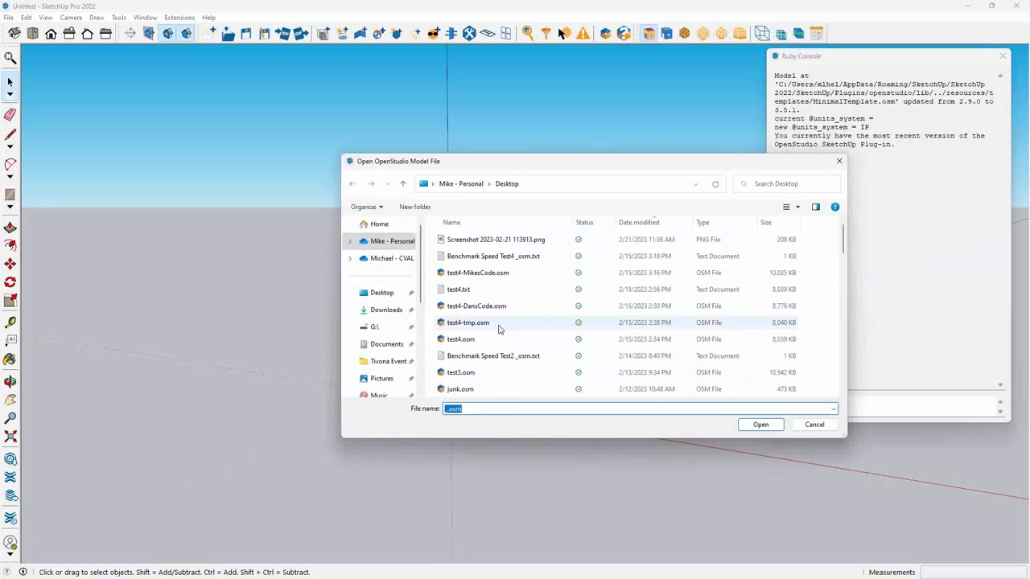
pyautogui.hotkey('ctrl', 'v')
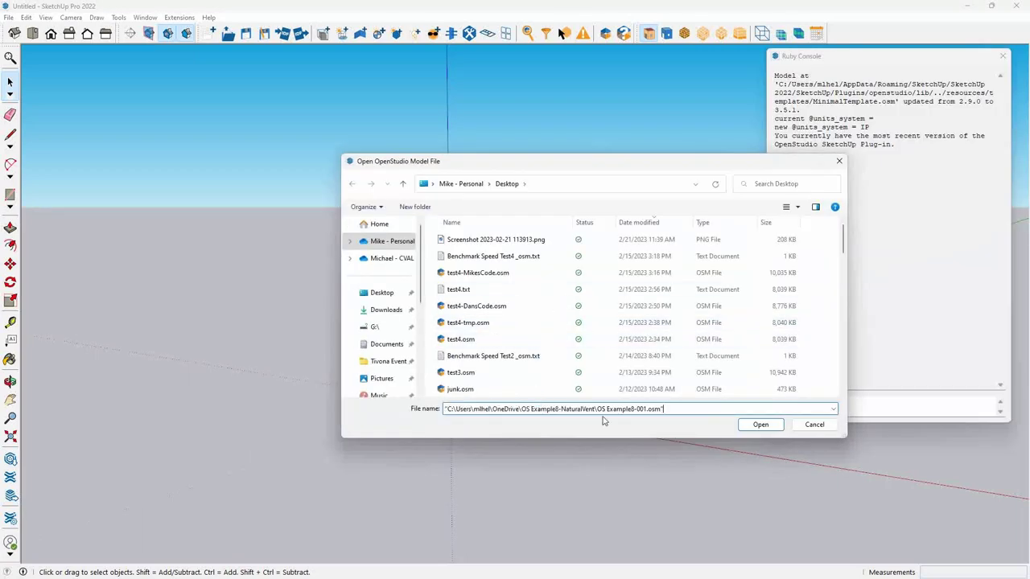
pyautogui.click(759, 425)
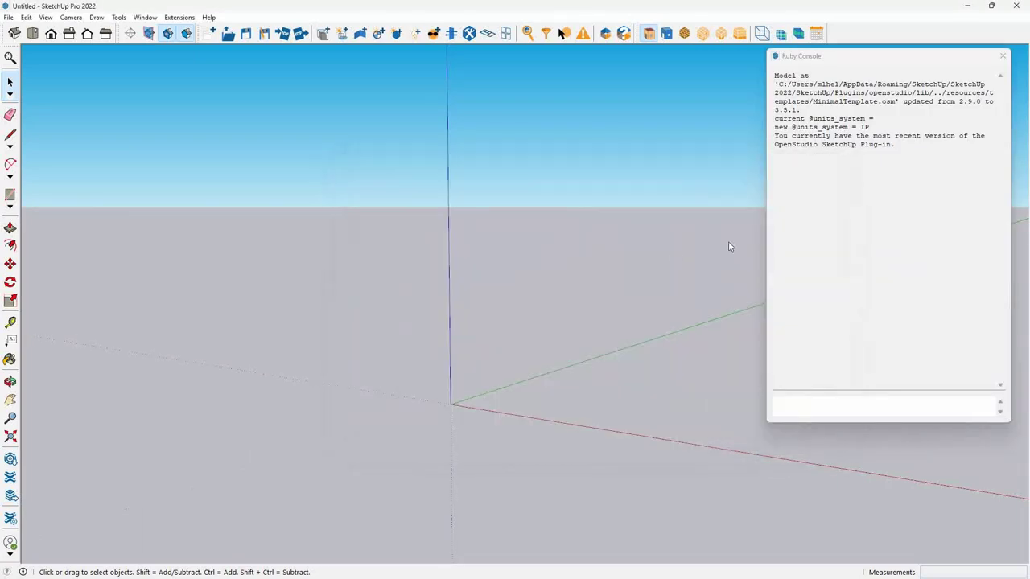
pyautogui.click(1004, 57)
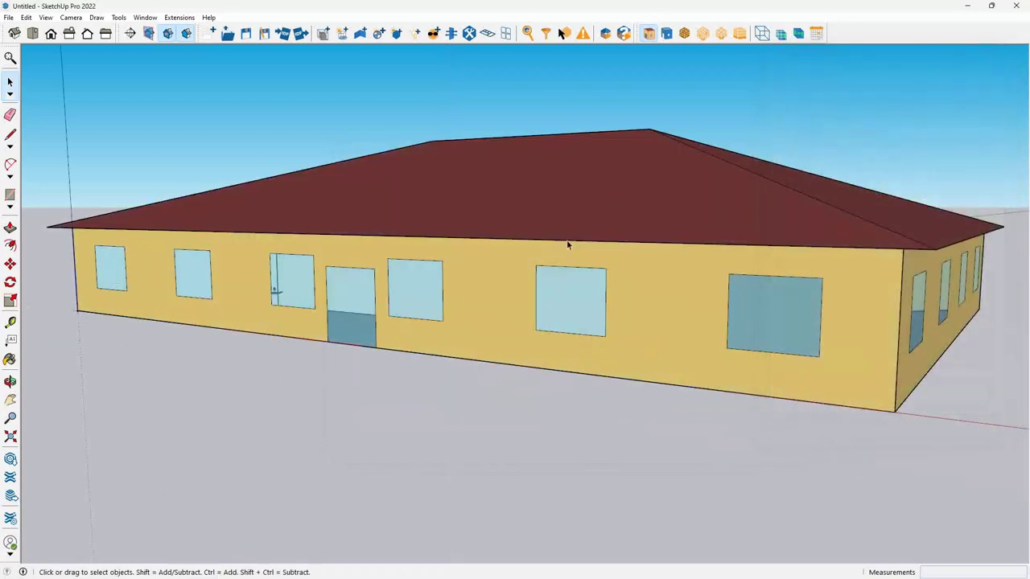
# Step: Save the OpenStudio model as OS Example8-003.osm in the OS Example8-NaturalVent folder
pyautogui.middleClick(600, 223)
pyautogui.scroll(5, 383, 201)
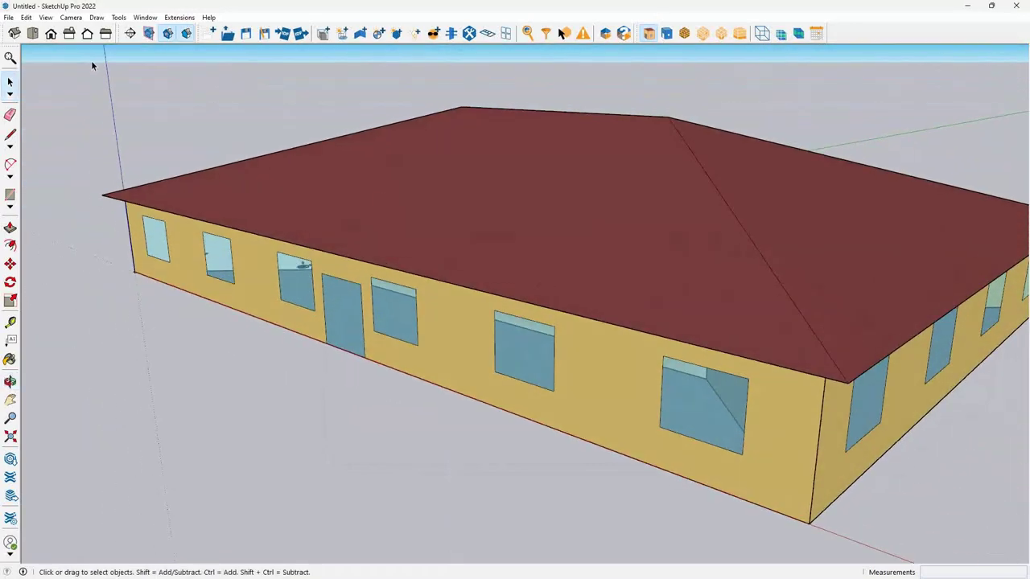
pyautogui.click(264, 33)
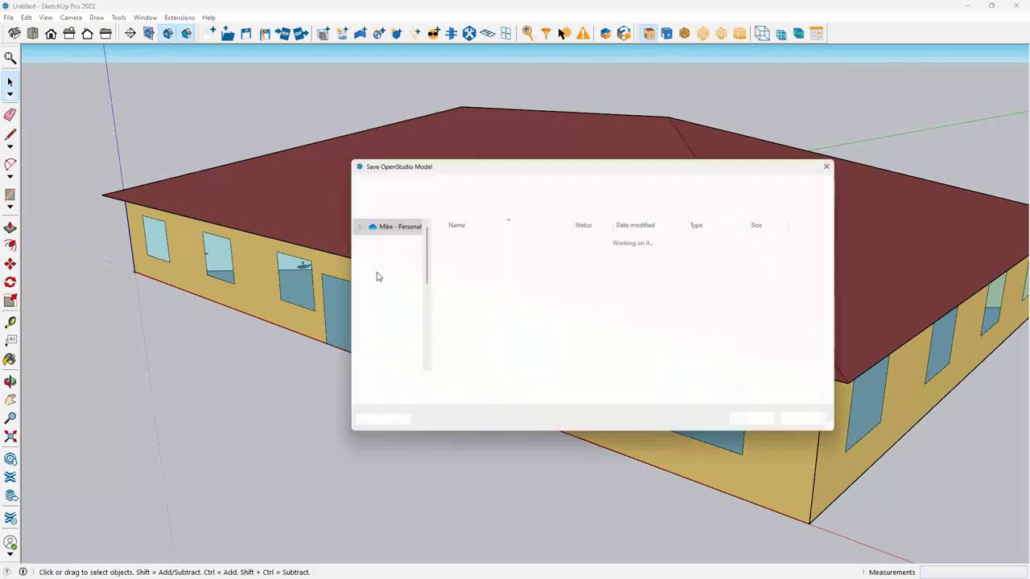
pyautogui.click(498, 289)
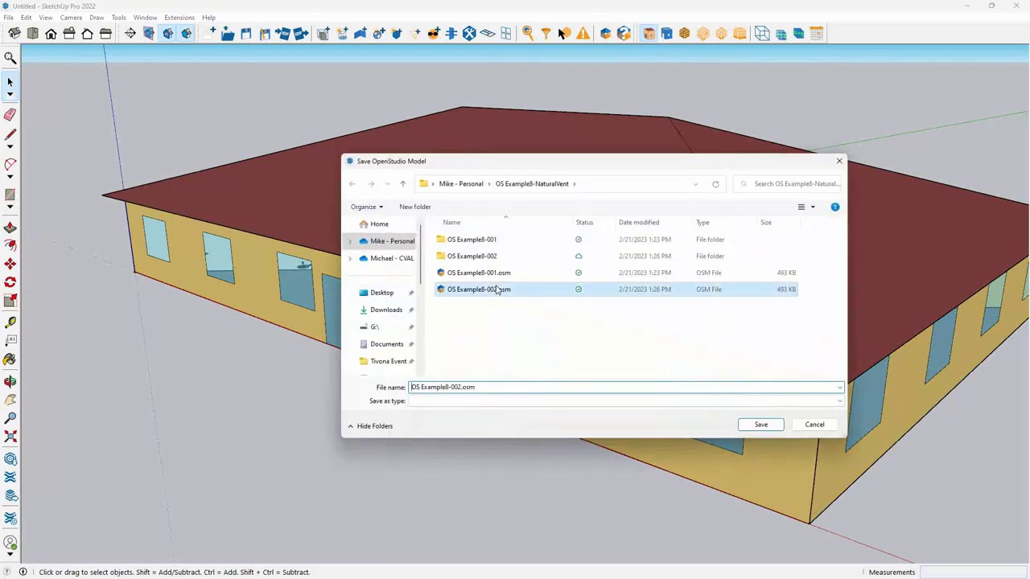
pyautogui.click(464, 390)
pyautogui.click(451, 388)
pyautogui.press('BackSpace')
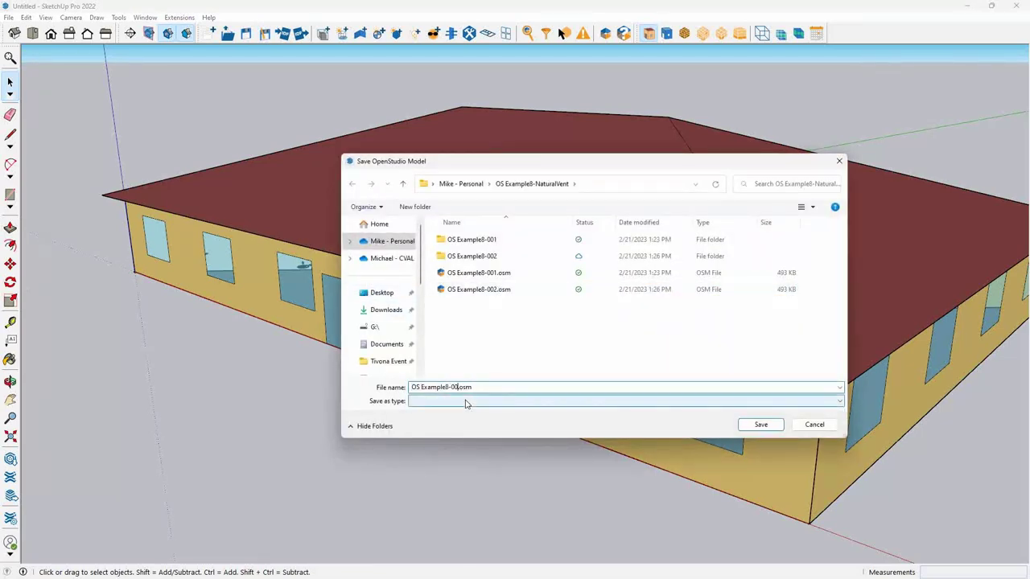
pyautogui.write('3')
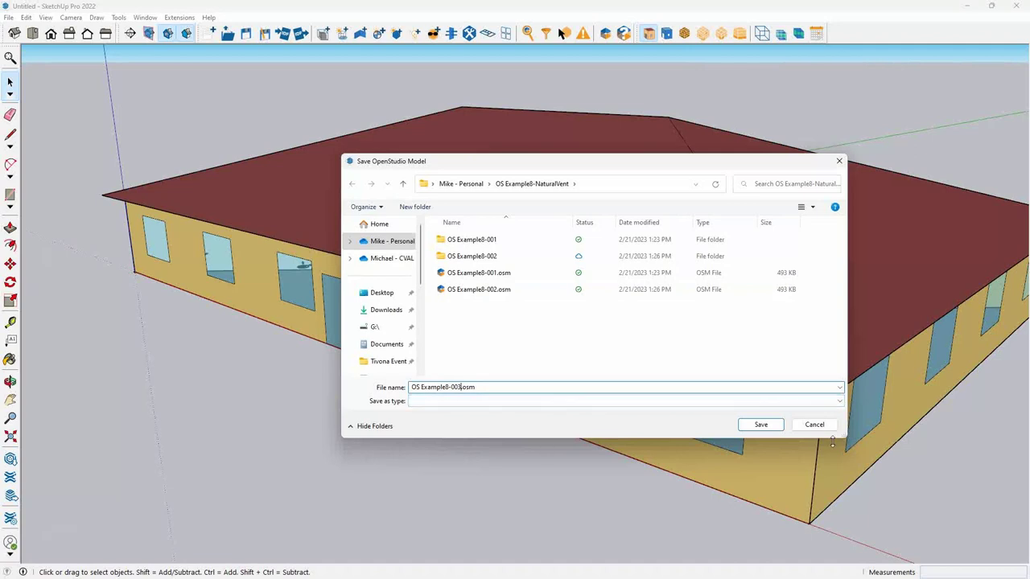
pyautogui.click(762, 426)
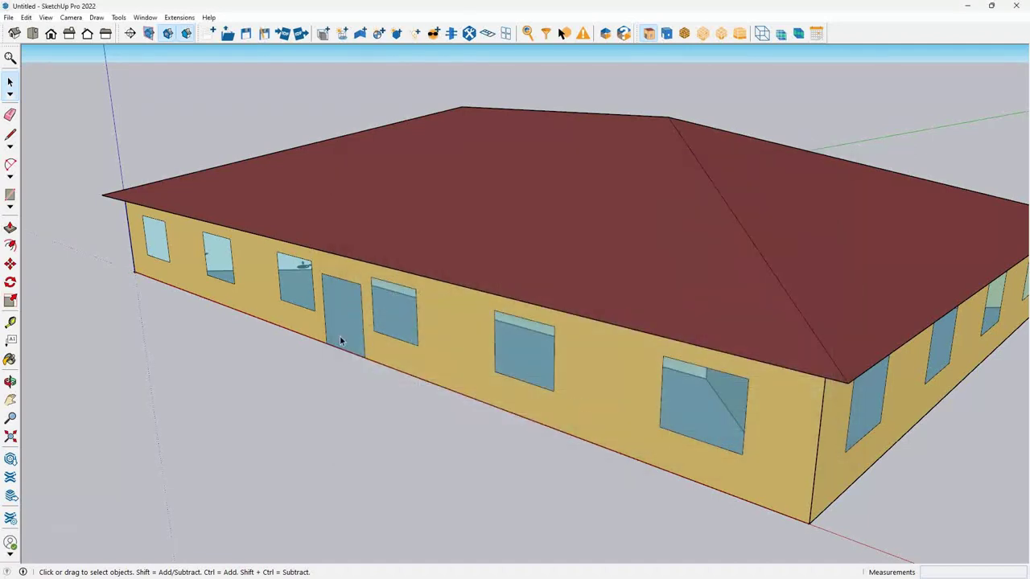
# Step: Make the six windows on the front wall taller by moving their bottom edges together down to just above the floor line
pyautogui.doubleClick(445, 369)
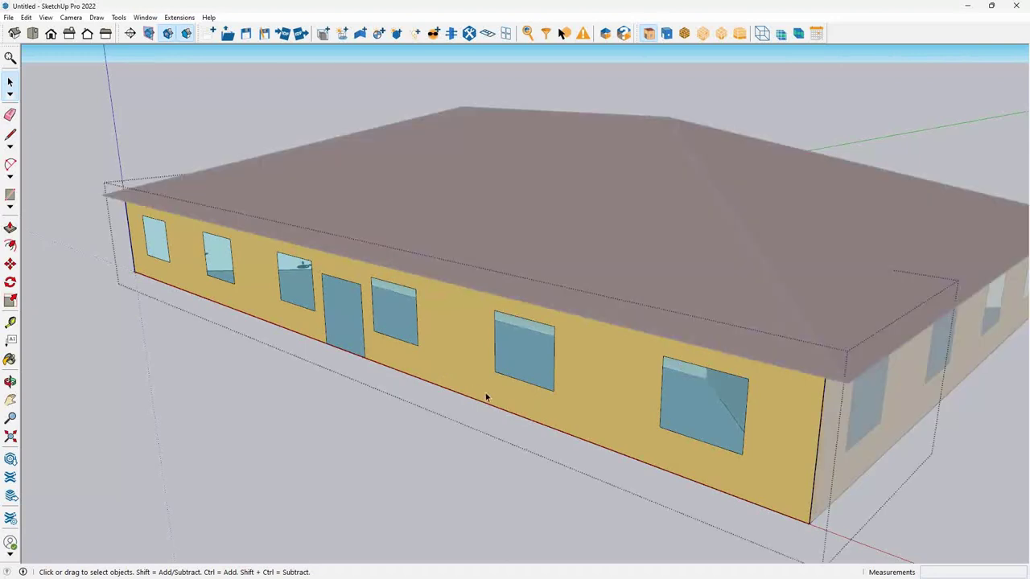
pyautogui.click(539, 390)
pyautogui.click(165, 264)
pyautogui.keyDown('shift'); pyautogui.click(222, 282); pyautogui.keyUp('shift')
pyautogui.keyDown('shift'); pyautogui.click(307, 312); pyautogui.keyUp('shift')
pyautogui.keyDown('shift'); pyautogui.click(390, 342); pyautogui.keyUp('shift')
pyautogui.keyDown('shift'); pyautogui.click(522, 382); pyautogui.keyUp('shift')
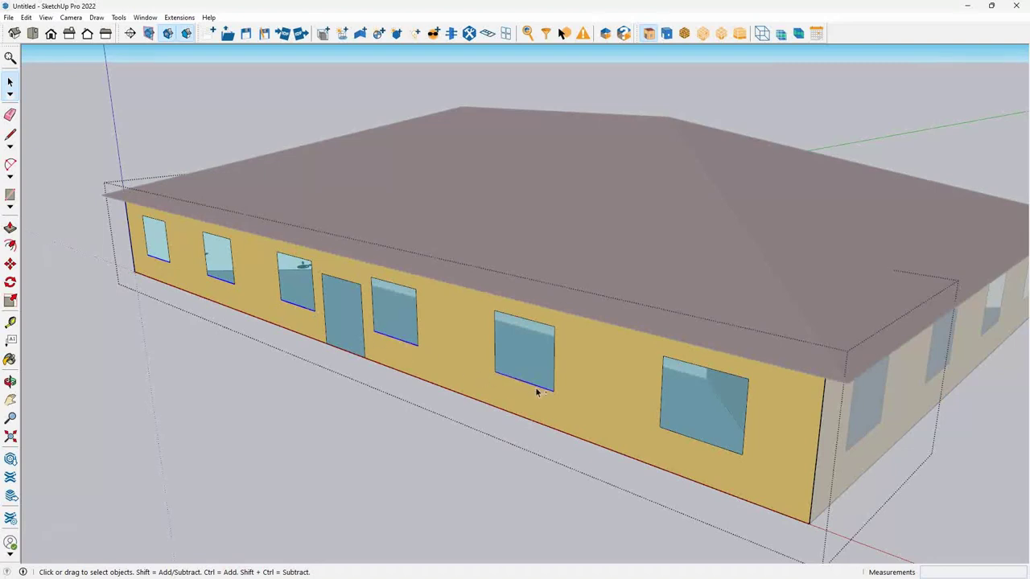
pyautogui.keyDown('shift'); pyautogui.click(723, 450); pyautogui.keyUp('shift')
pyautogui.press('m')
pyautogui.click(742, 457)
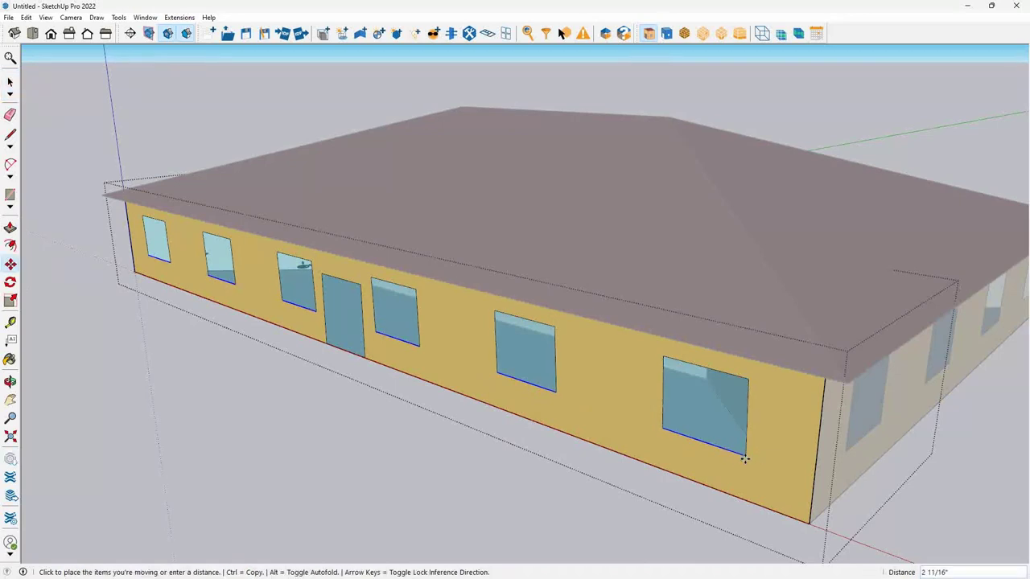
pyautogui.click(741, 486)
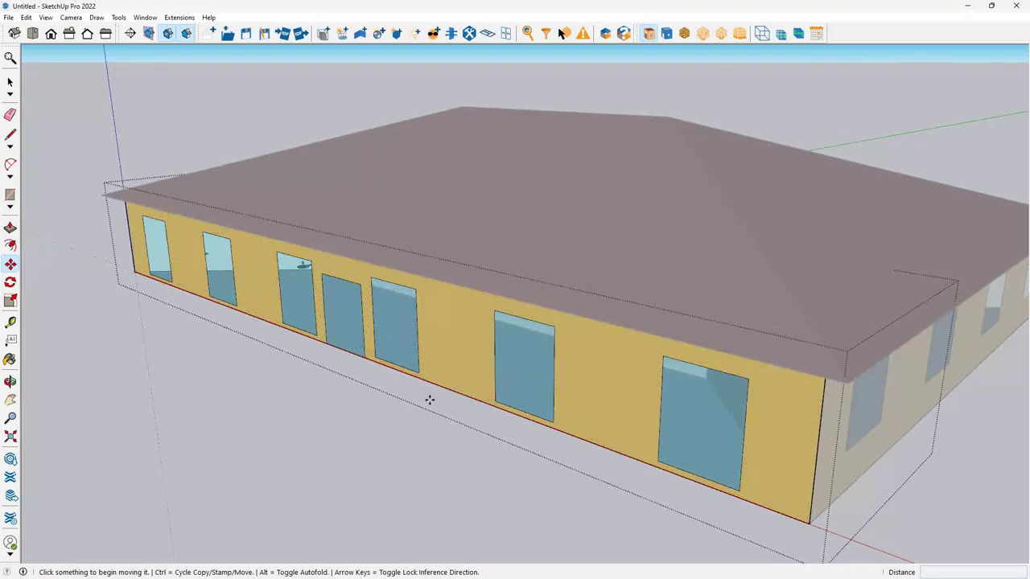
pyautogui.press('space')
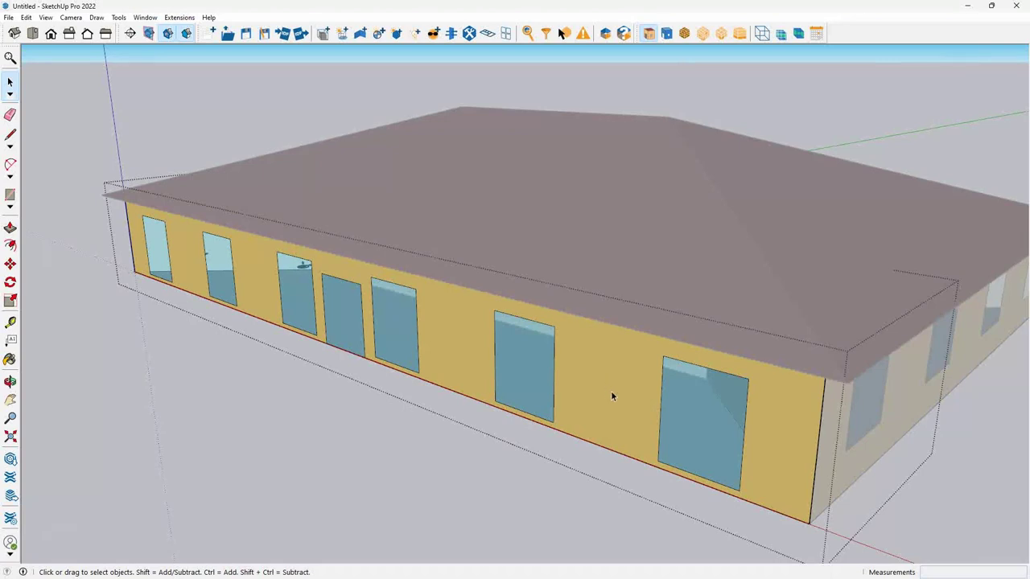
# Step: Make the four windows on the adjoining side wall taller by moving their bottom edges together down to just above the floor line
pyautogui.scroll(-2, 498, 381)
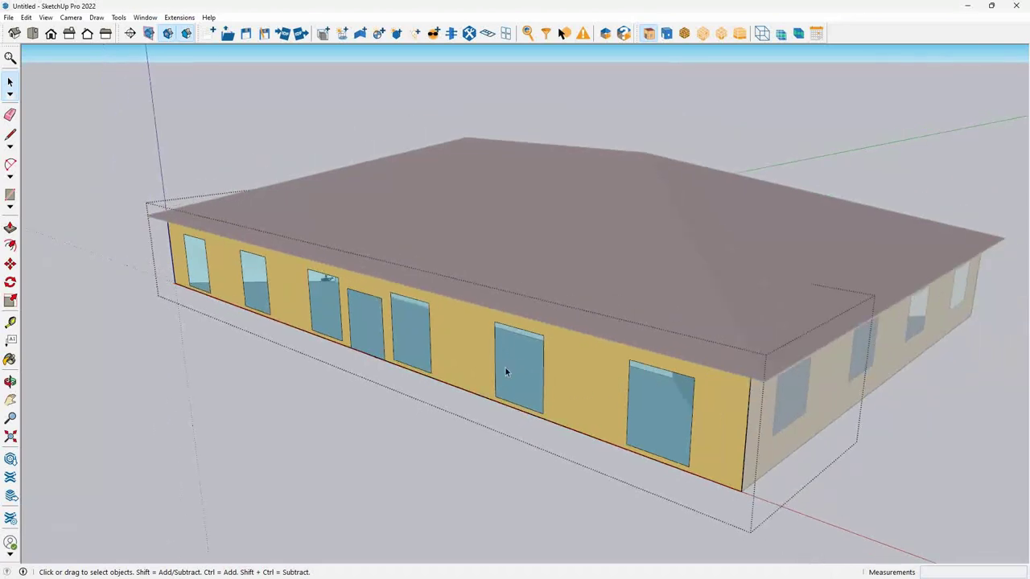
pyautogui.click(249, 127)
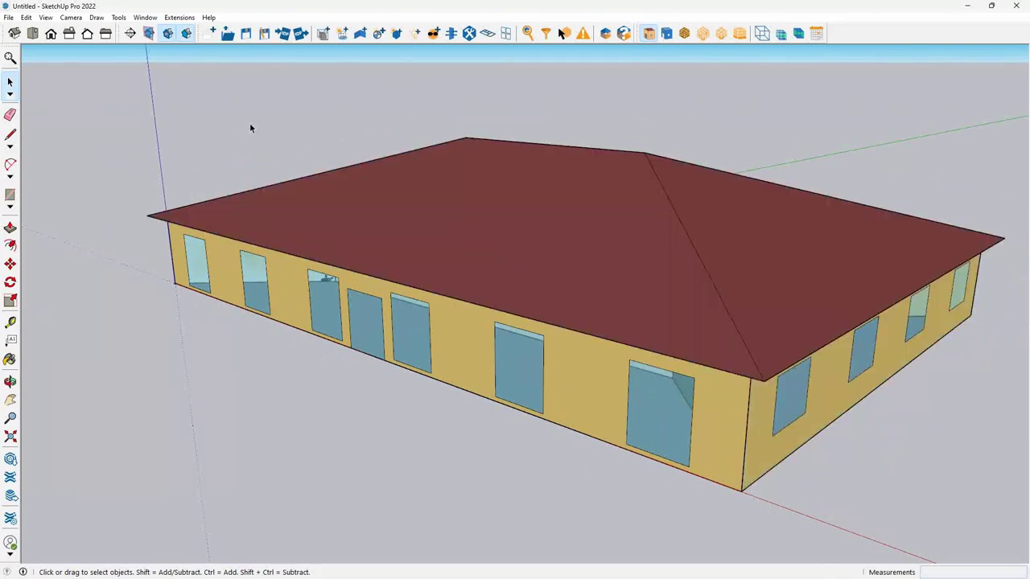
pyautogui.moveTo(546, 379); pyautogui.dragTo(371, 368)
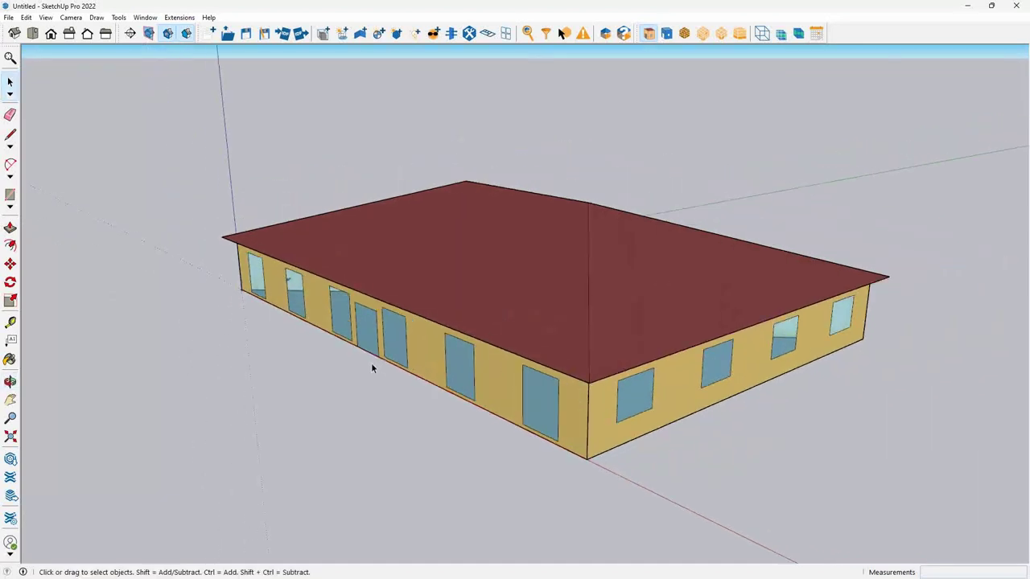
pyautogui.doubleClick(633, 419)
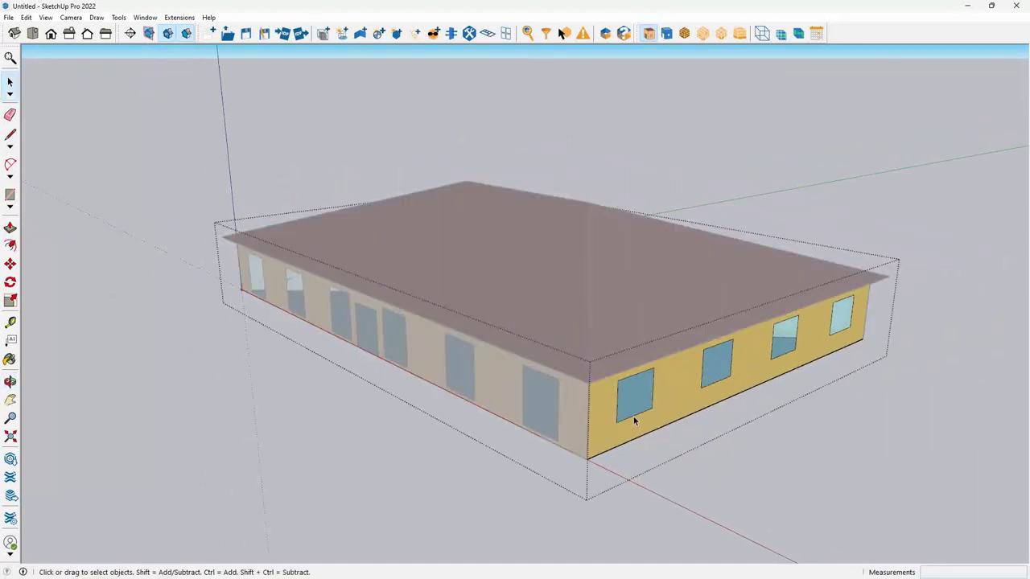
pyautogui.keyDown('shift'); pyautogui.click(720, 386); pyautogui.keyUp('shift')
pyautogui.keyDown('shift'); pyautogui.click(782, 360); pyautogui.keyUp('shift')
pyautogui.keyDown('shift'); pyautogui.click(843, 332); pyautogui.keyUp('shift')
pyautogui.press('m')
pyautogui.click(618, 422)
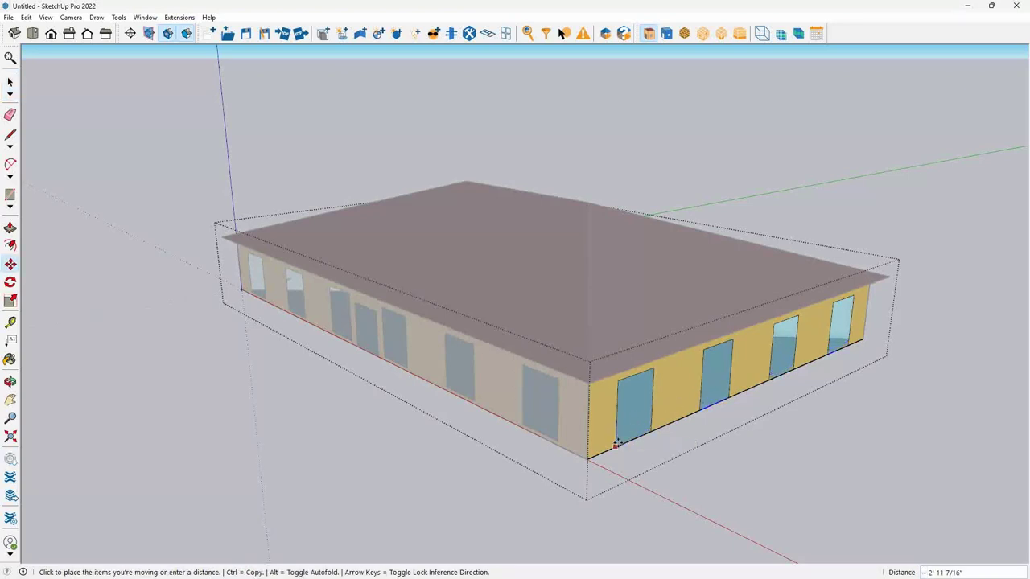
pyautogui.scroll(2, 618, 438)
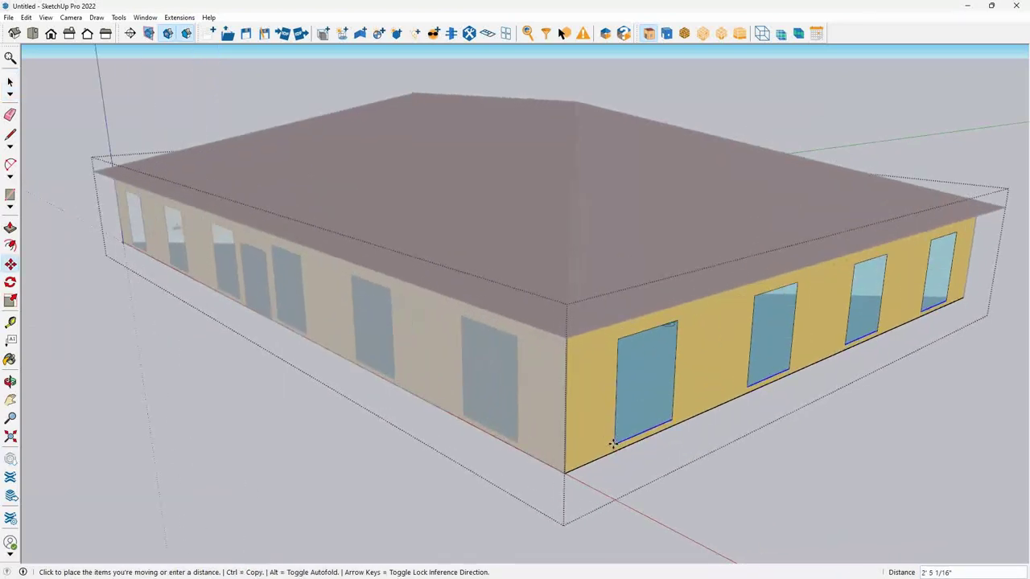
pyautogui.click(617, 429)
pyautogui.press('space')
pyautogui.scroll(-2, 582, 439)
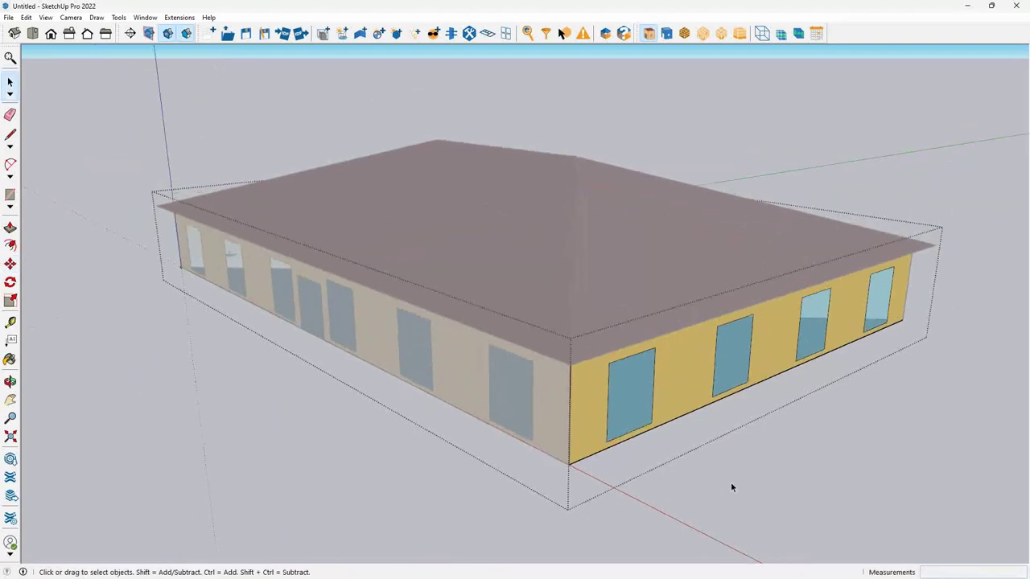
pyautogui.click(731, 482)
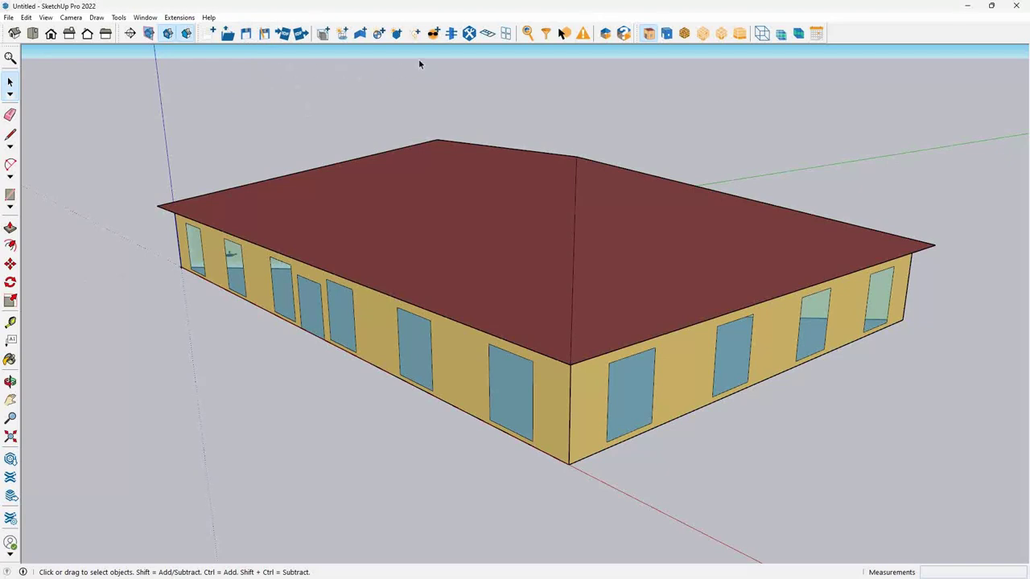
# Step: Launch the edited model from SketchUp in the OpenStudio application and switch to the OS Example8-003.osm window
pyautogui.click(606, 35)
pyautogui.hotkey('alt', 'Tab')
pyautogui.hotkey('alt', 'Tab')
pyautogui.hotkey('alt', 'Tab')
pyautogui.hotkey('alt', 'Tab')
pyautogui.hotkey('alt', 'Tab')
pyautogui.hotkey('alt', 'Tab')
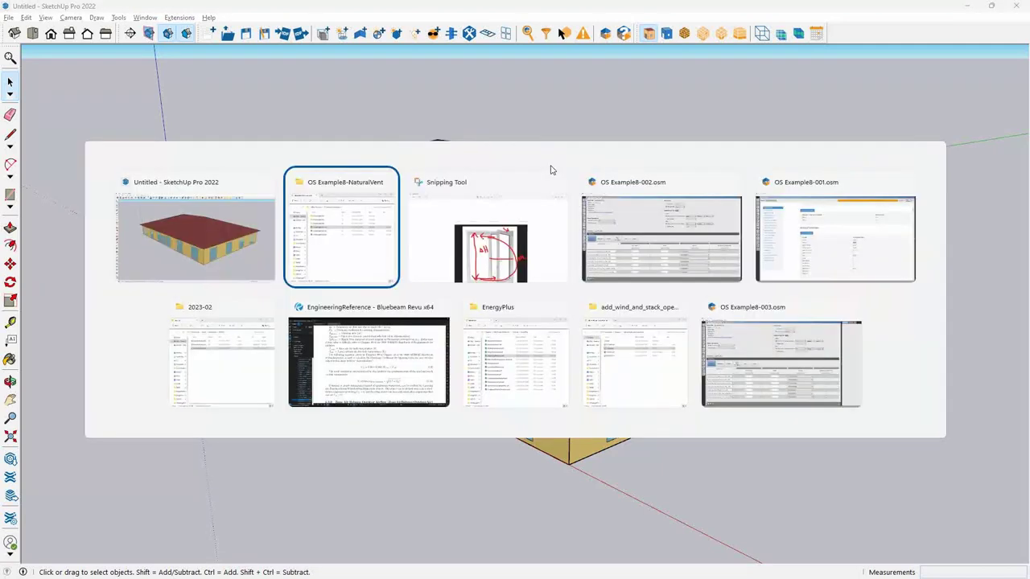
pyautogui.hotkey('alt', 'Tab')
pyautogui.hotkey('alt', 'Tab')
pyautogui.hotkey('alt', 'Tab')
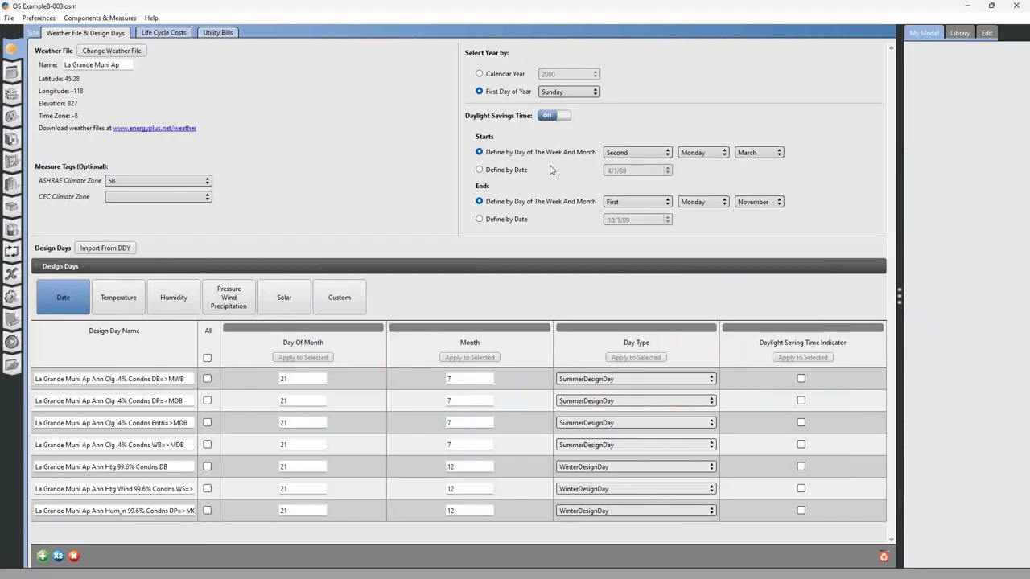
# Step: Run the simulation of OS Example8-003.osm and check the Total Site EUI in the OpenStudio Results report
pyautogui.click(11, 343)
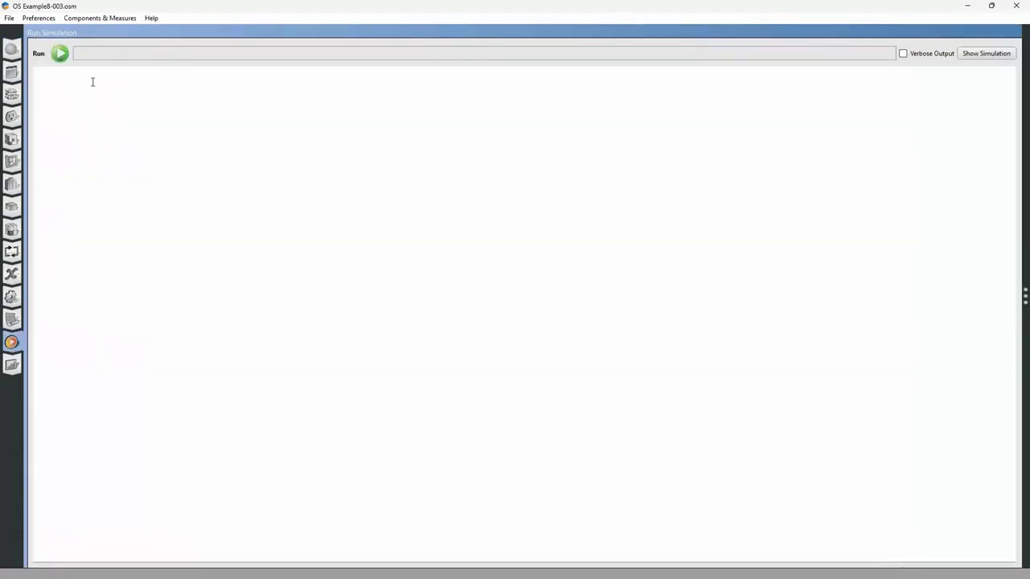
pyautogui.click(59, 54)
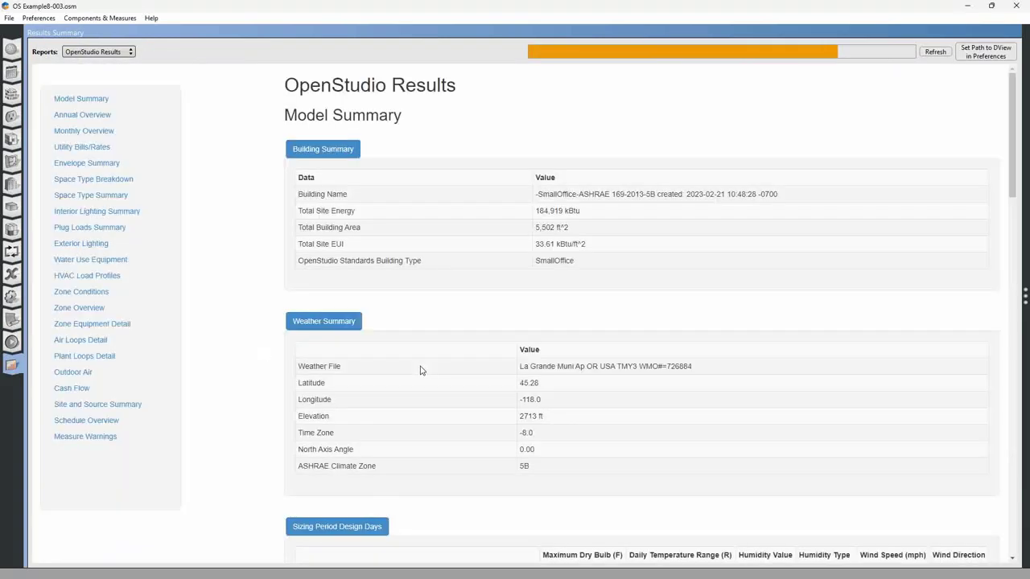
pyautogui.moveTo(554, 245)
pyautogui.mouseDown()
pyautogui.moveTo(541, 245)
pyautogui.moveTo(555, 245)
pyautogui.mouseUp()
pyautogui.click(539, 247)
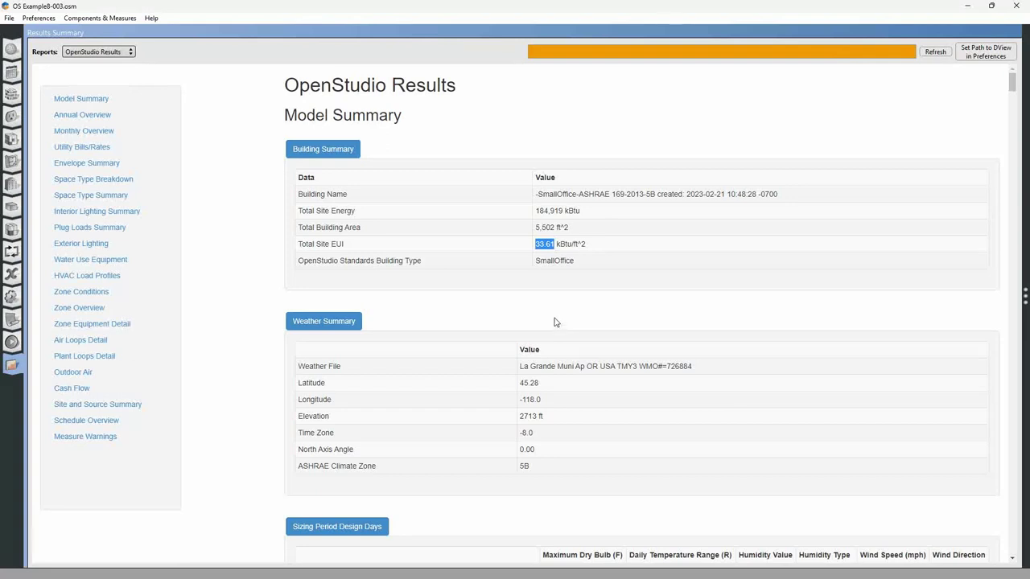
# Step: Switch to OS Example8-002.osm and check the Total Site EUI in its results summary for comparison
pyautogui.hotkey('alt', 'Tab')
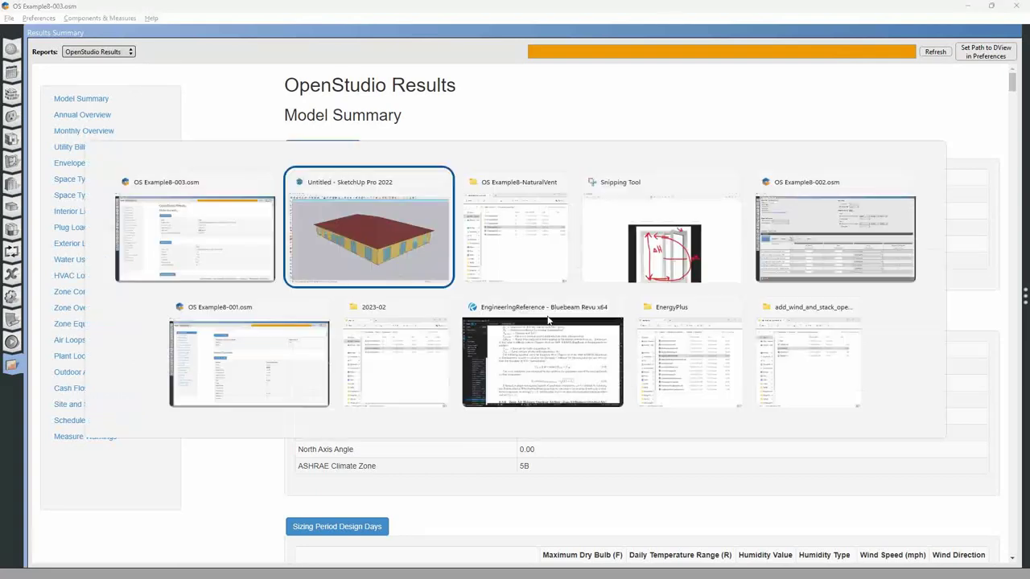
pyautogui.press('Tab')
pyautogui.press('Tab')
pyautogui.press('Tab')
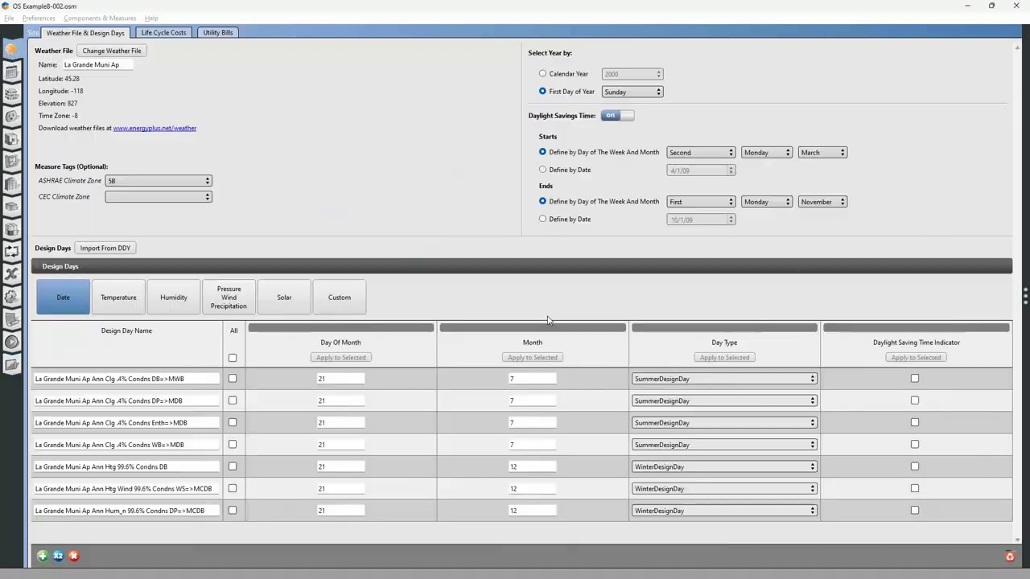
pyautogui.click(12, 365)
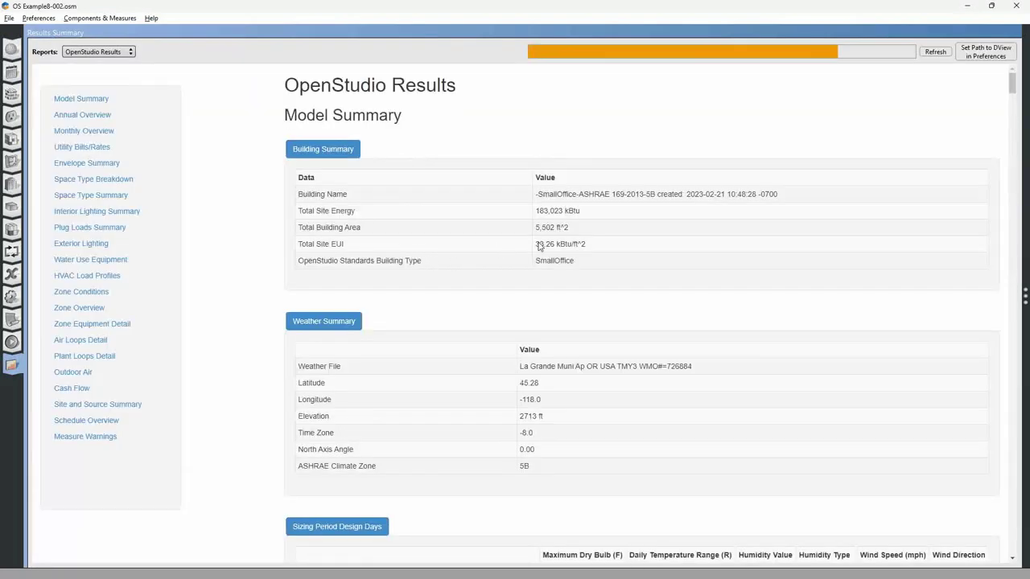
pyautogui.doubleClick(539, 244)
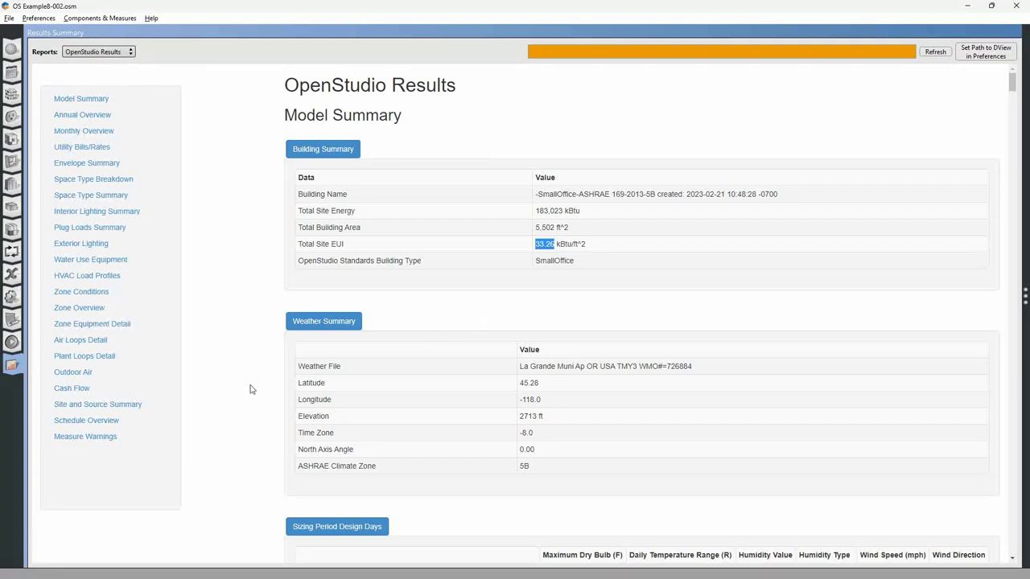
# Step: Capture a new rectangular snip of the whole building in the SketchUp view with the Snipping Tool
pyautogui.hotkey('alt', 'Tab')
pyautogui.hotkey('alt', 'Tab')
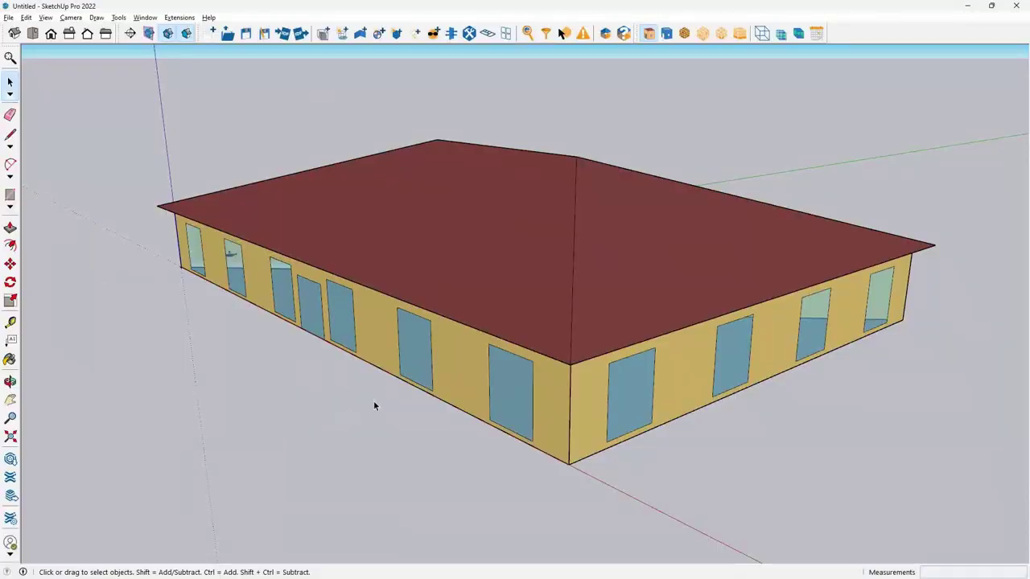
pyautogui.press('super')
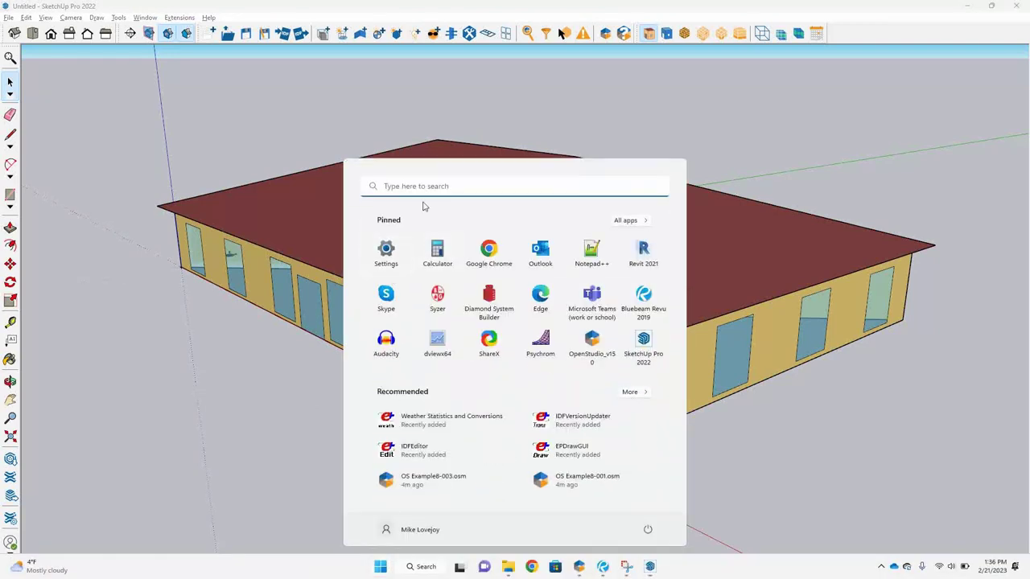
pyautogui.click(432, 186)
pyautogui.write('snipping tool')
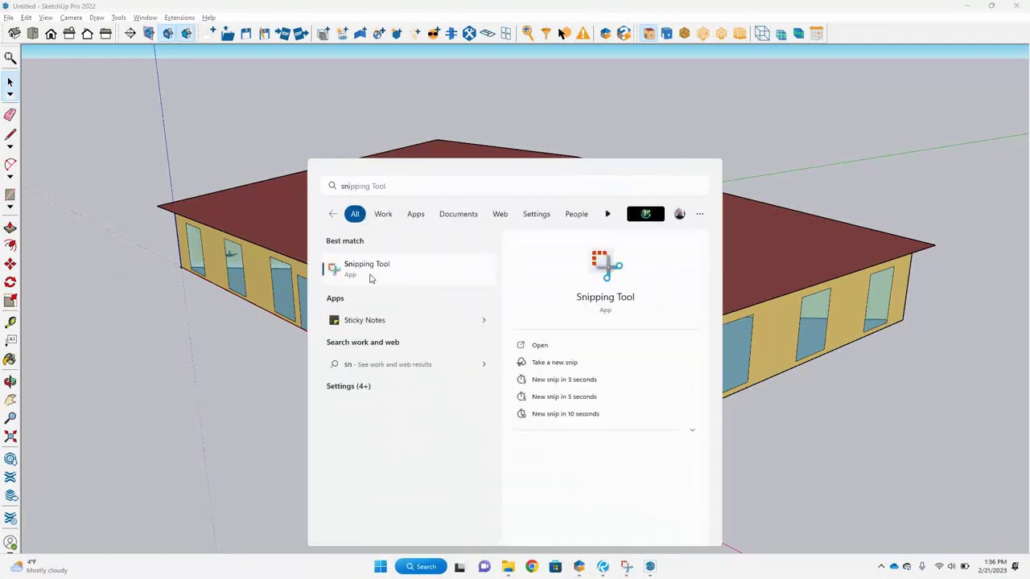
pyautogui.press('Return')
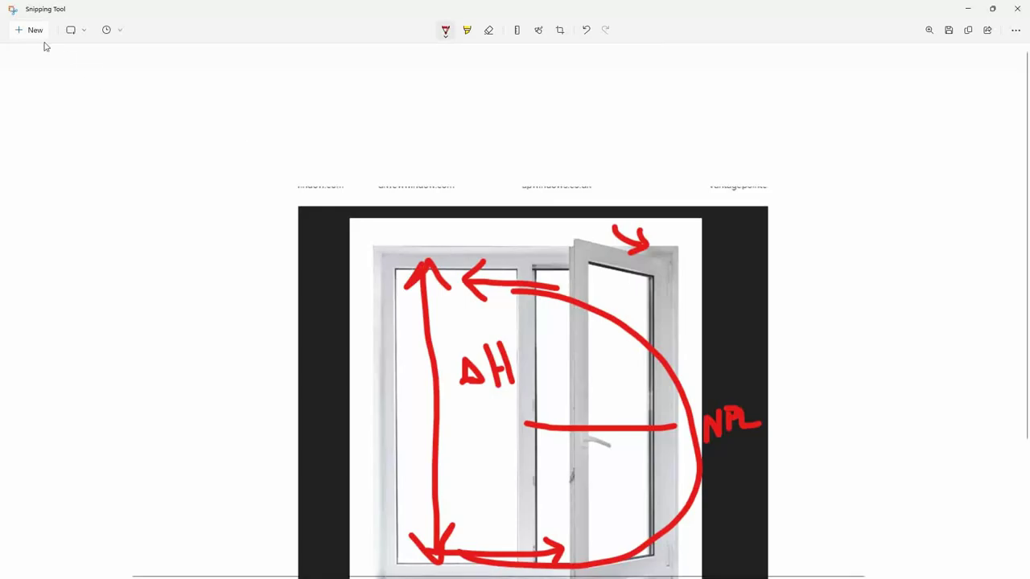
pyautogui.hotkey('ctrl', 'n')
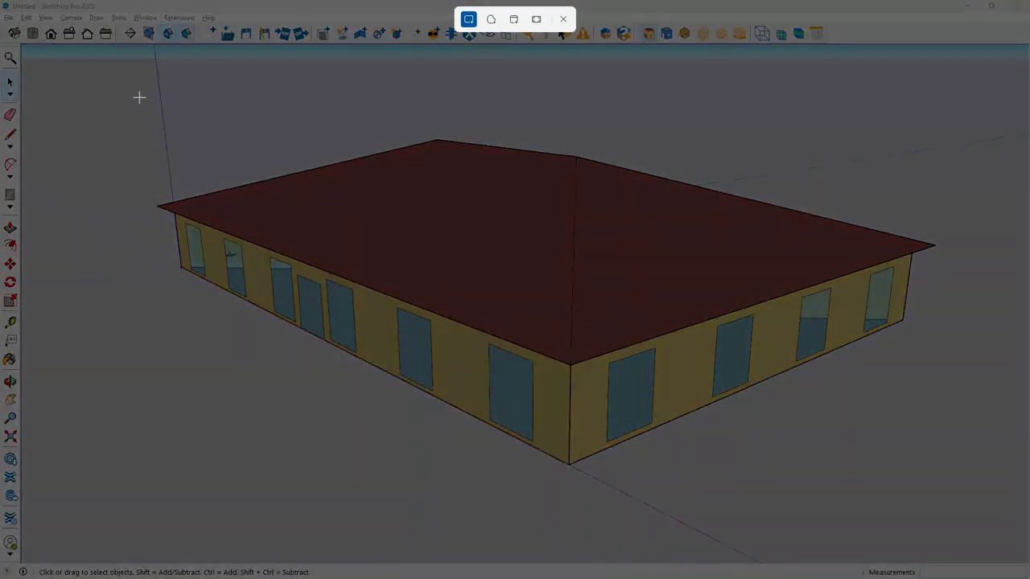
pyautogui.moveTo(135, 78); pyautogui.dragTo(996, 541)
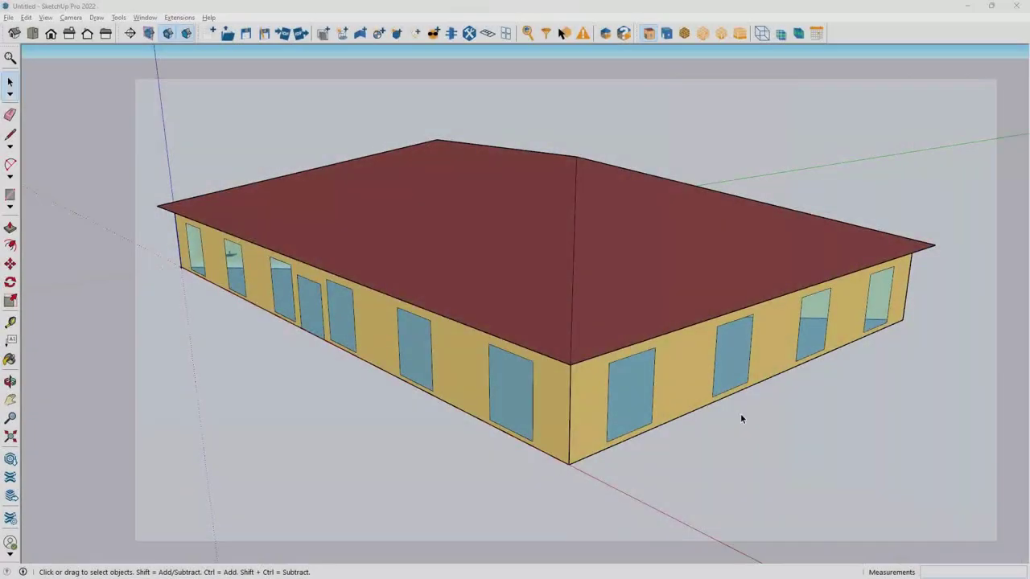
pyautogui.click(652, 41)
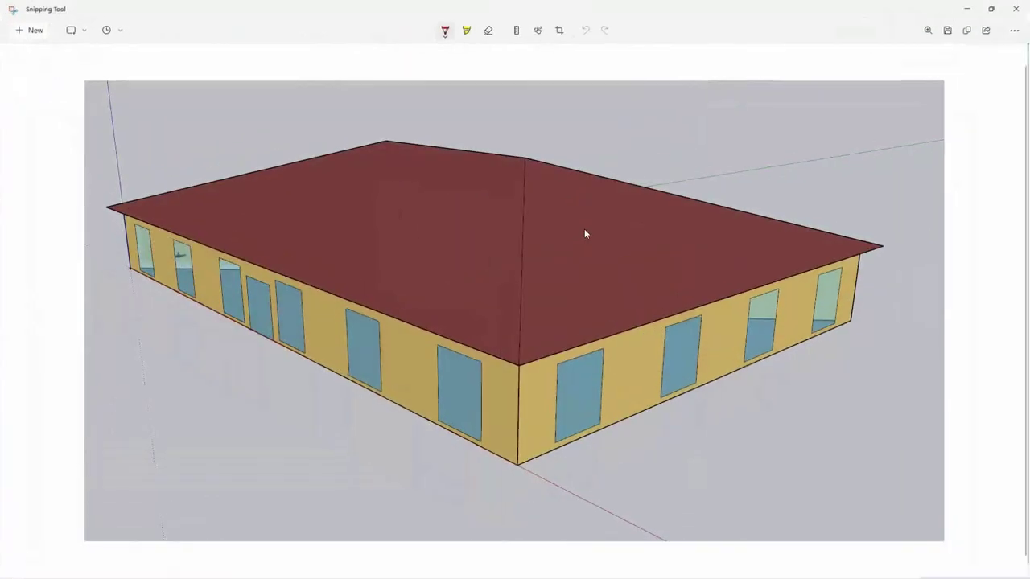
# Step: Draw red pen arrows on the side wall's window nearest the corner, showing air entering low and leaving high
pyautogui.click(447, 31)
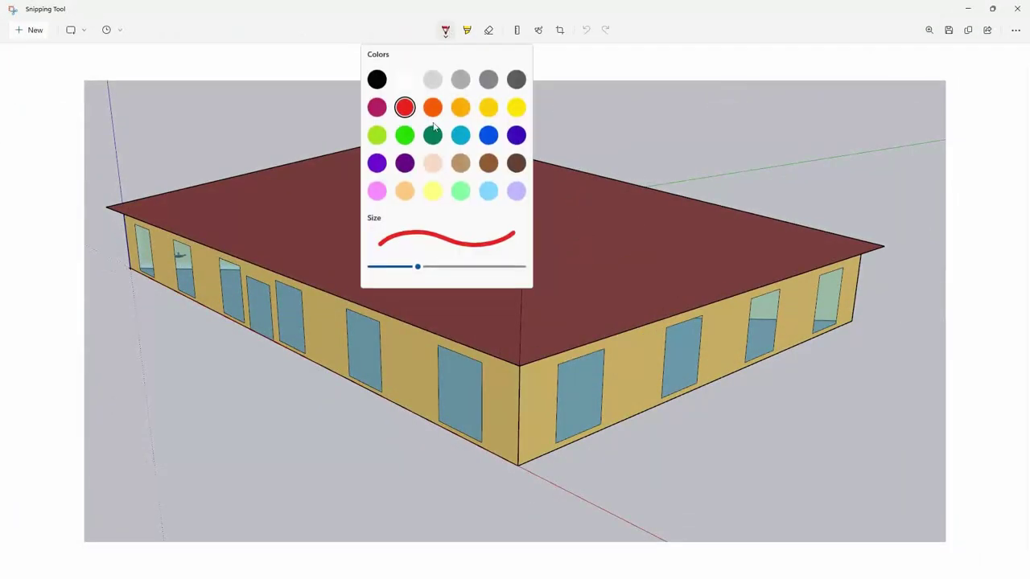
pyautogui.click(485, 330)
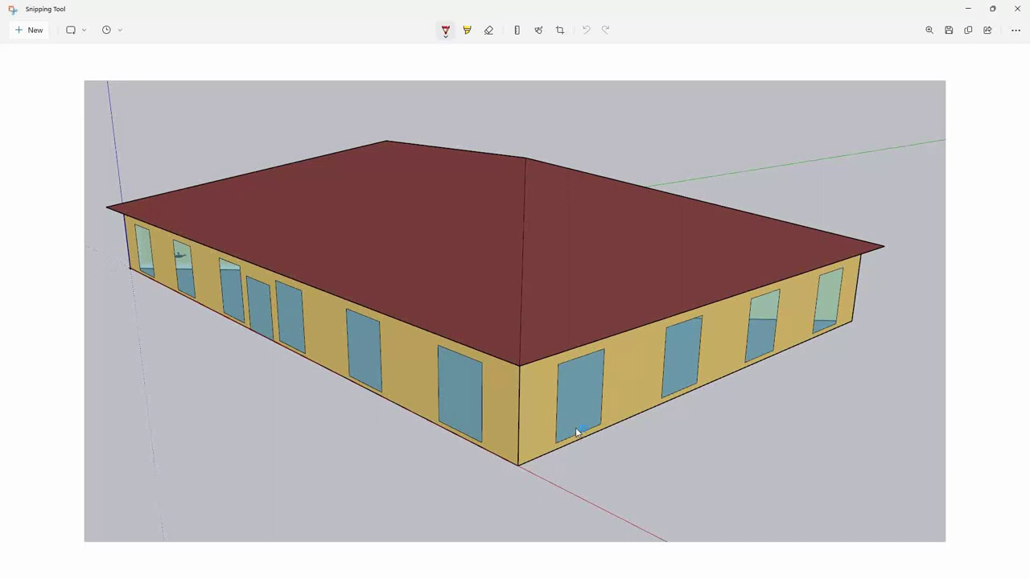
pyautogui.moveTo(584, 427); pyautogui.dragTo(575, 428)
pyautogui.moveTo(638, 436)
pyautogui.mouseDown()
pyautogui.moveTo(576, 428)
pyautogui.moveTo(586, 421)
pyautogui.moveTo(572, 429)
pyautogui.moveTo(594, 440)
pyautogui.mouseUp()
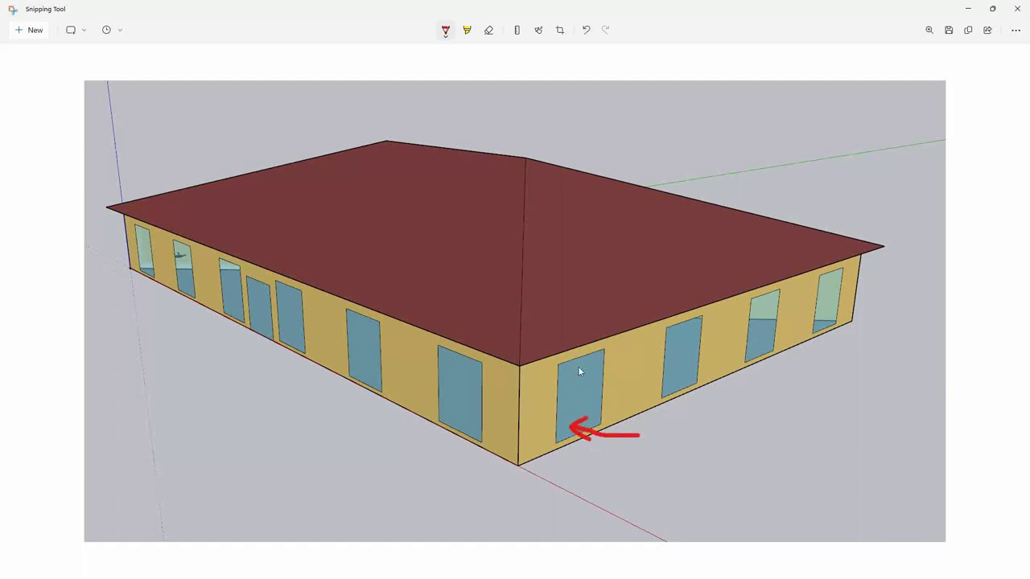
pyautogui.moveTo(620, 360)
pyautogui.mouseDown()
pyautogui.moveTo(630, 366)
pyautogui.moveTo(618, 374)
pyautogui.mouseUp()
# Step: Sketch red outline lines across the roof and both walls around the building's near corner
pyautogui.moveTo(641, 325); pyautogui.dragTo(608, 313)
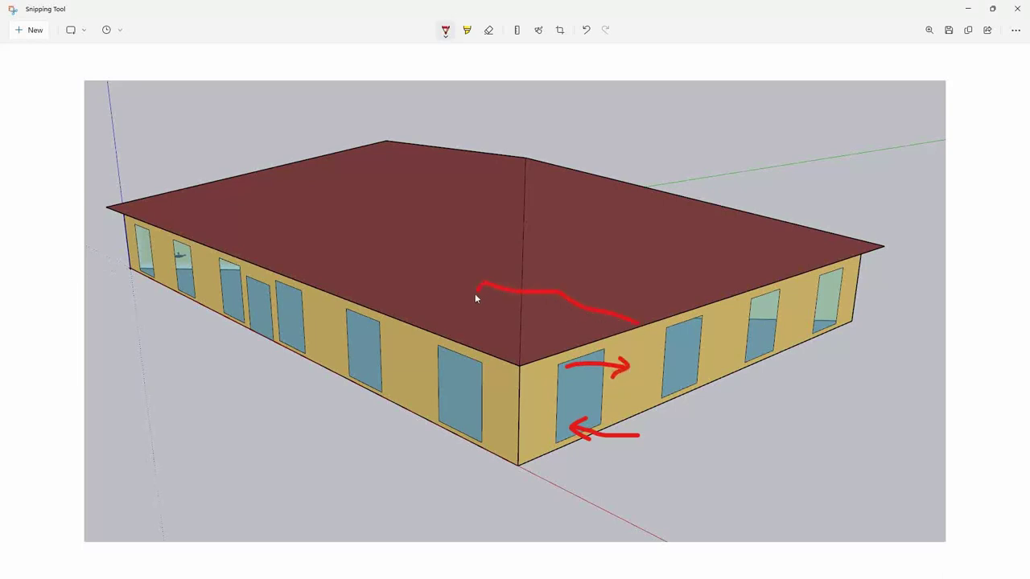
pyautogui.moveTo(418, 327); pyautogui.dragTo(413, 327)
pyautogui.moveTo(484, 285); pyautogui.dragTo(498, 355)
pyautogui.moveTo(422, 410)
pyautogui.mouseDown()
pyautogui.moveTo(517, 356)
pyautogui.moveTo(627, 409)
pyautogui.mouseUp()
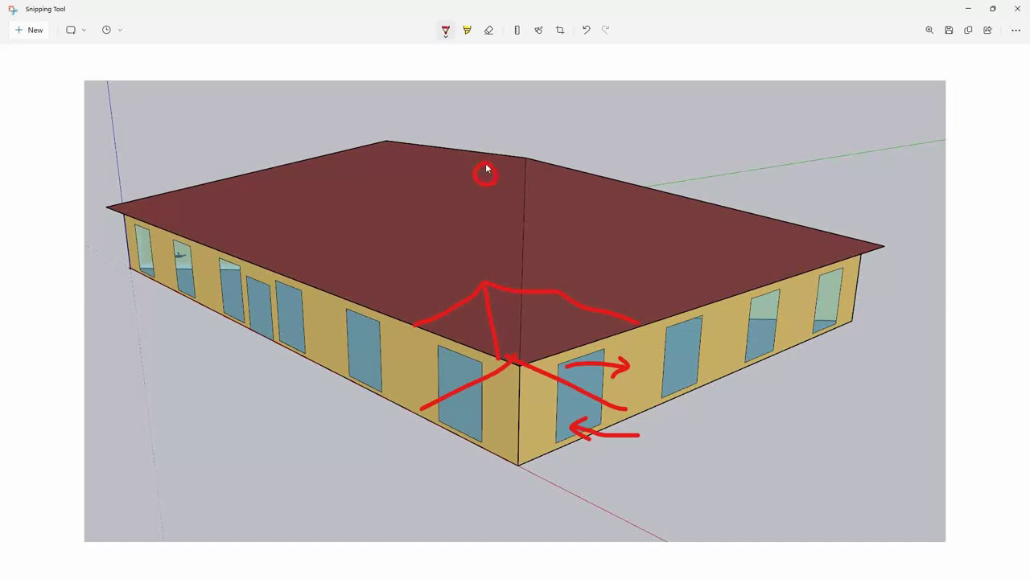
# Step: Draw a roof stack near the ridge with airflow arrows into the second side window and out the stack, and mark the nearest window's height
pyautogui.moveTo(485, 166)
pyautogui.mouseDown()
pyautogui.moveTo(493, 142)
pyautogui.moveTo(497, 169)
pyautogui.mouseUp()
pyautogui.moveTo(844, 399)
pyautogui.mouseDown()
pyautogui.moveTo(678, 380)
pyautogui.moveTo(689, 366)
pyautogui.moveTo(682, 392)
pyautogui.moveTo(708, 402)
pyautogui.mouseUp()
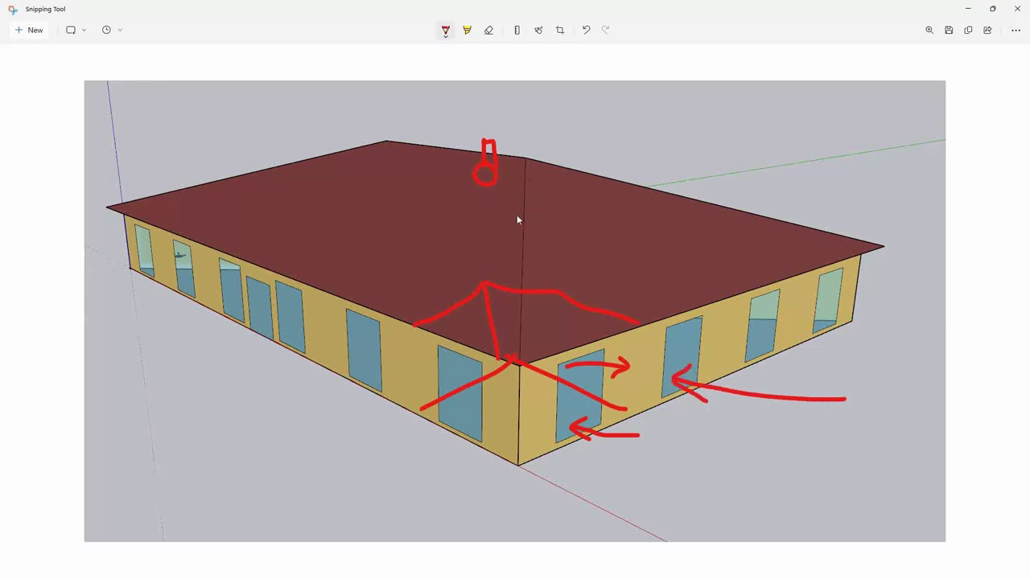
pyautogui.moveTo(490, 231)
pyautogui.mouseDown()
pyautogui.moveTo(486, 147)
pyautogui.moveTo(502, 95)
pyautogui.moveTo(477, 103)
pyautogui.mouseUp()
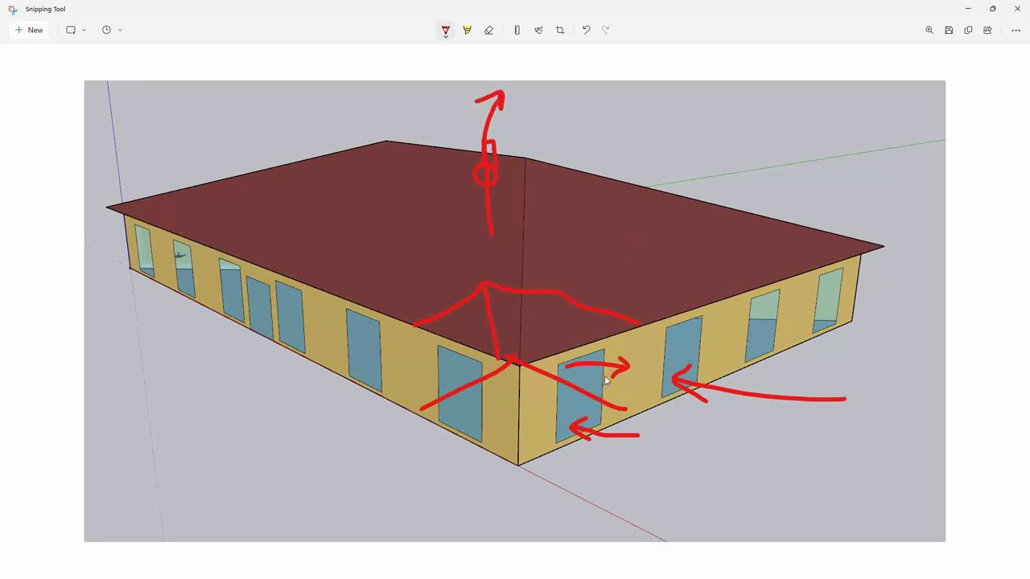
pyautogui.moveTo(561, 442); pyautogui.dragTo(544, 441)
pyautogui.moveTo(549, 368); pyautogui.dragTo(555, 442)
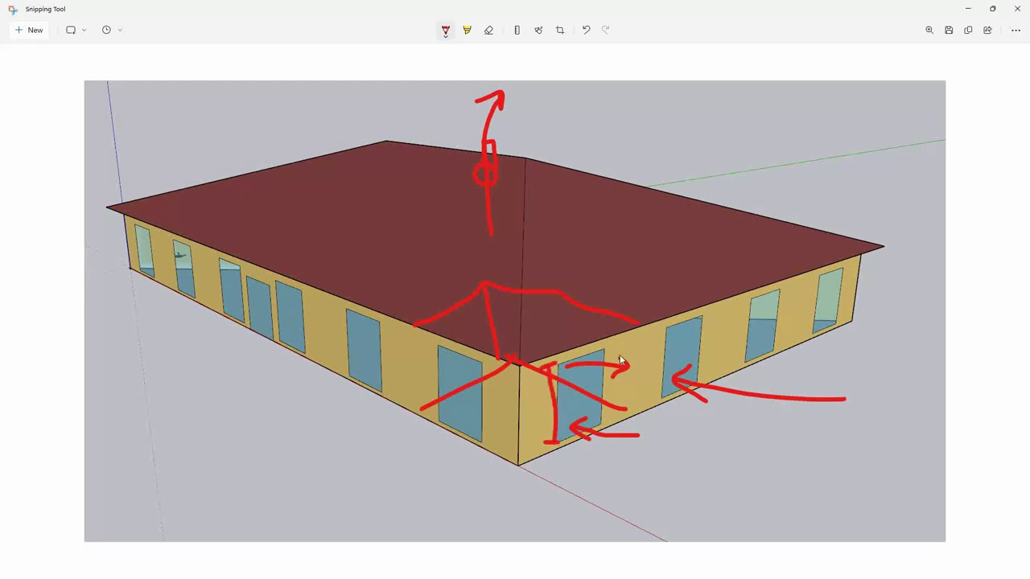